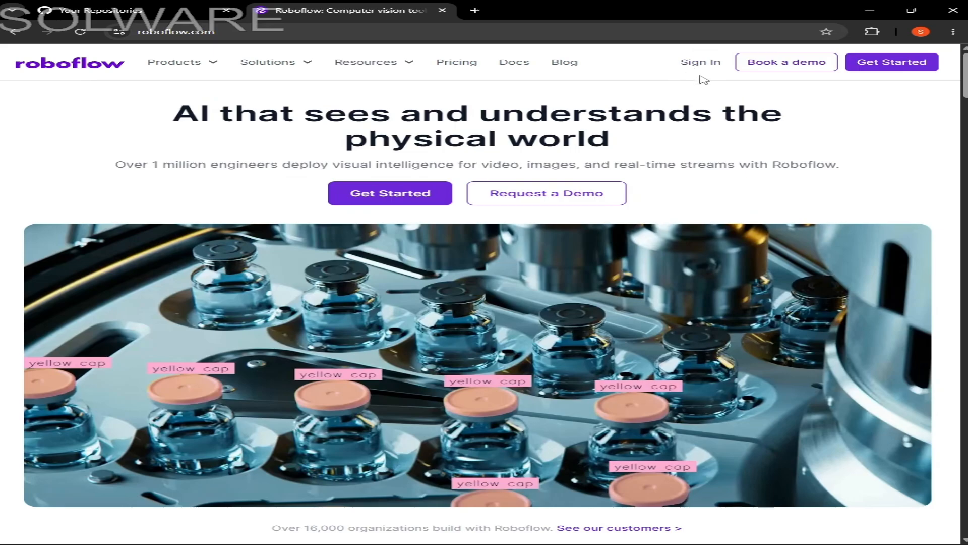
# Sign in to Roboflow and open the dataset of the Peak project.
pyautogui.click(701, 63)
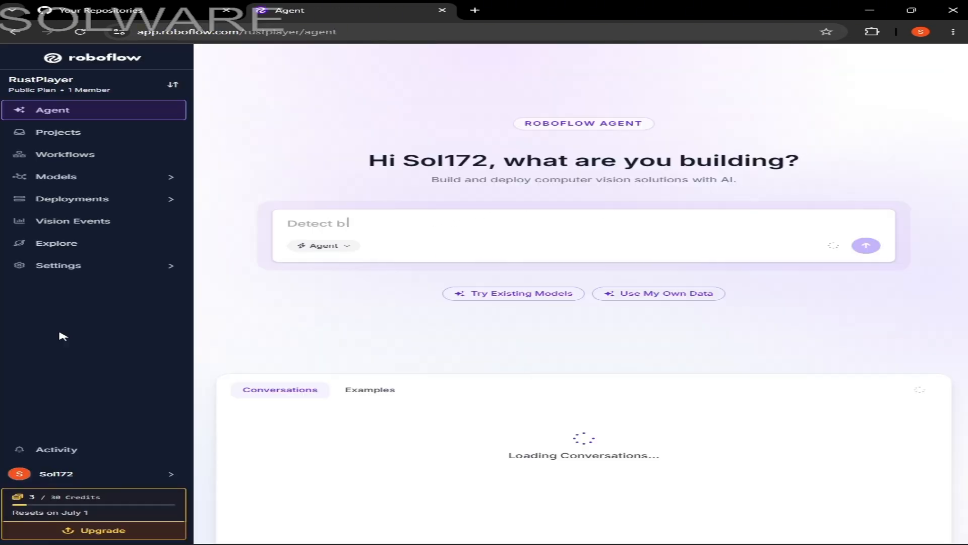
pyautogui.click(58, 132)
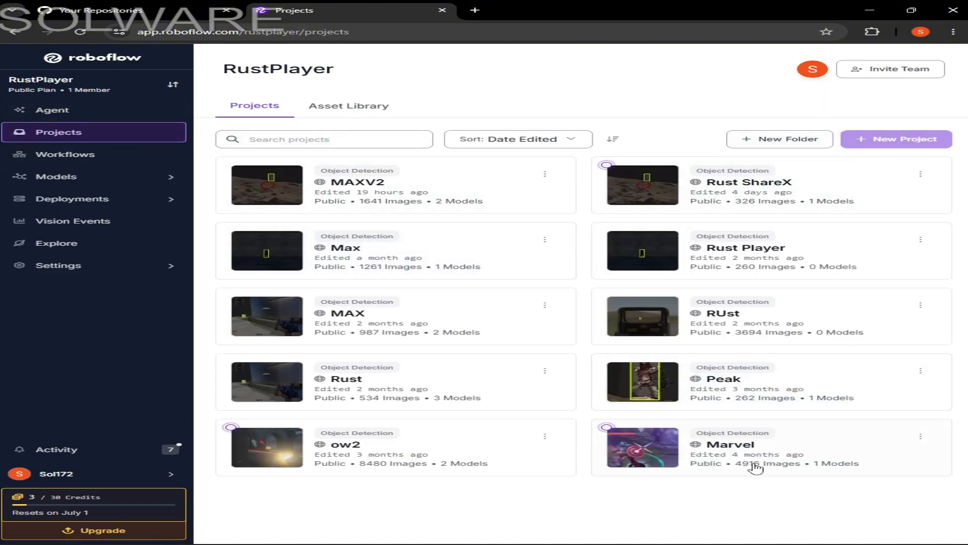
pyautogui.click(732, 399)
pyautogui.click(71, 220)
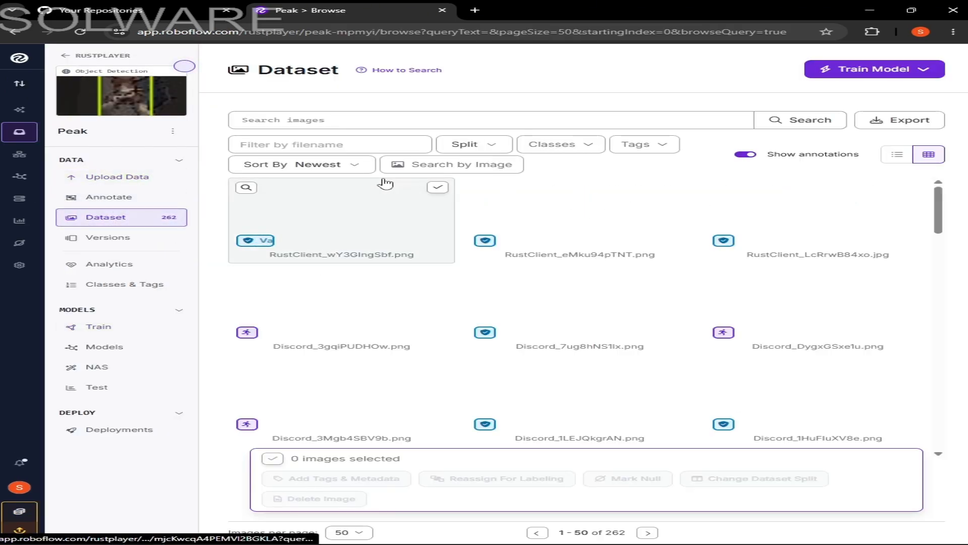
# Browse the Peak dataset and examine the annotation on image Discord_DMGakX35sS.png.
pyautogui.scroll(-6, 757, 292)
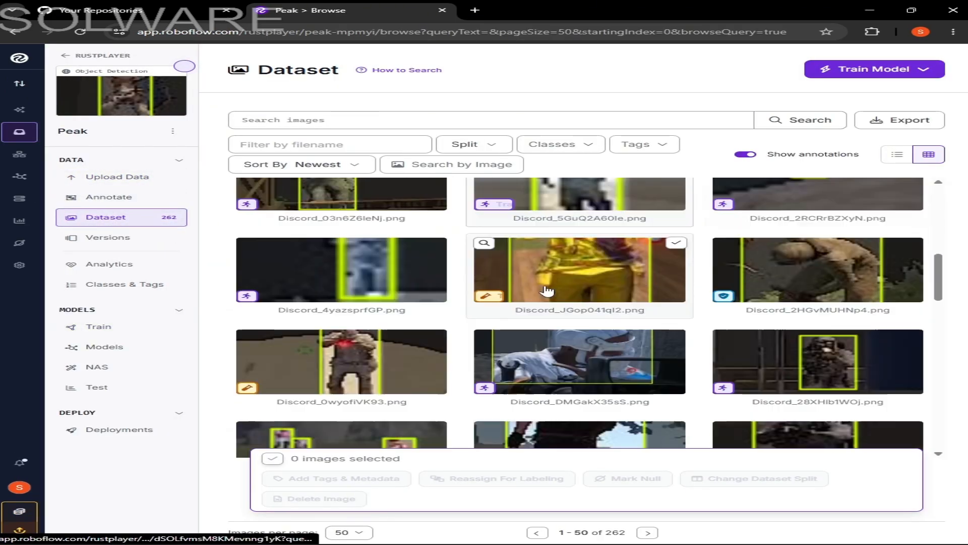
pyautogui.scroll(-2, 546, 291)
pyautogui.click(585, 258)
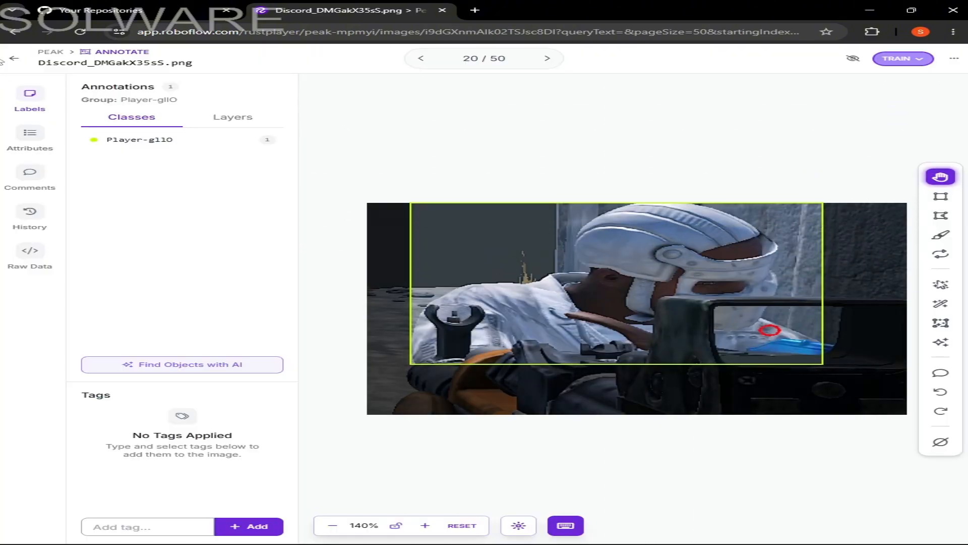
pyautogui.click(13, 58)
# Upload all images from the Desktop folder New folder/2026-03/Screenshots/2026-06 to the Peak project as a new batch.
pyautogui.click(97, 195)
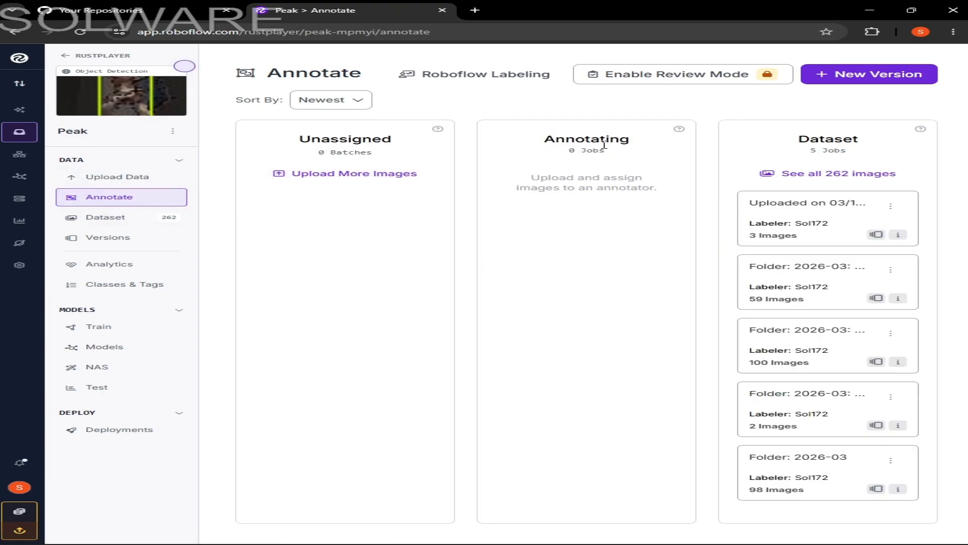
pyautogui.click(324, 174)
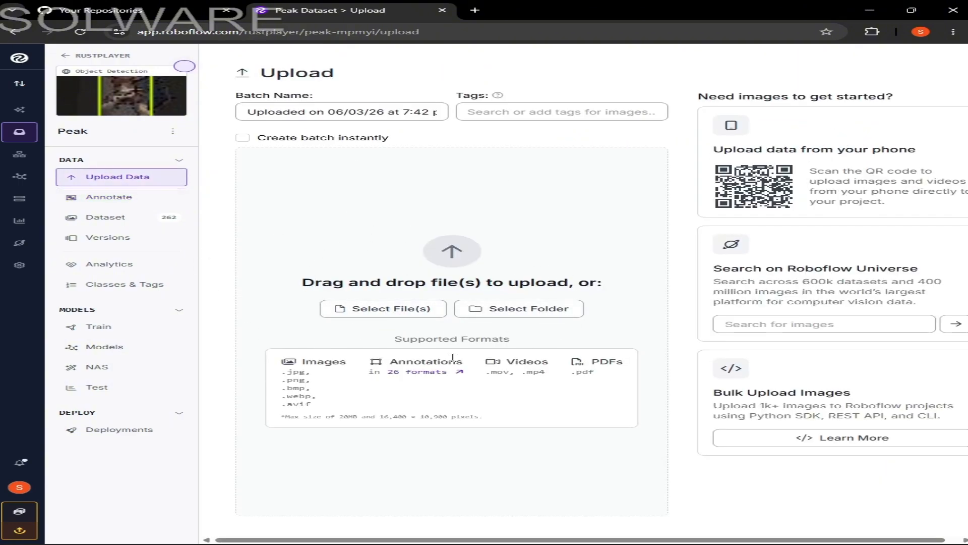
pyautogui.click(433, 308)
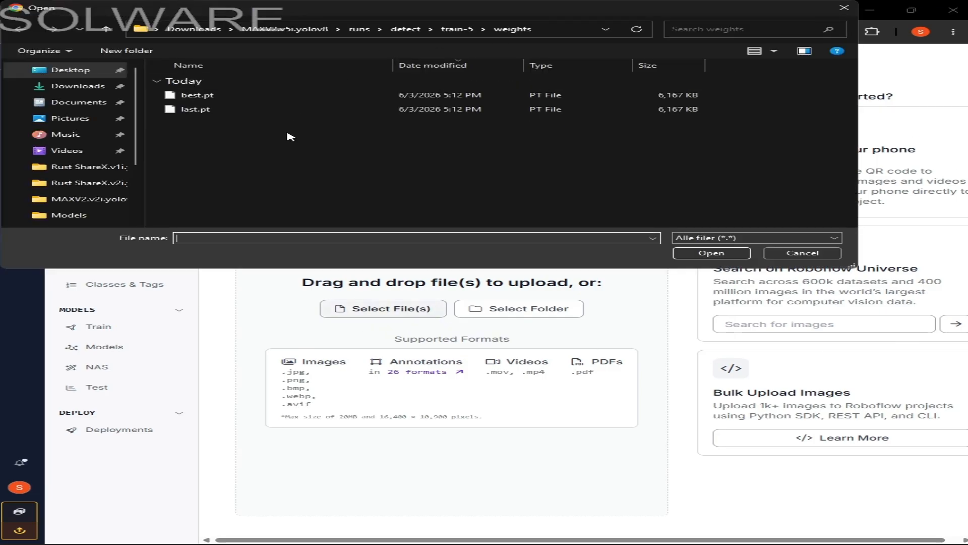
pyautogui.click(68, 71)
pyautogui.scroll(-4, 220, 122)
pyautogui.doubleClick(272, 108)
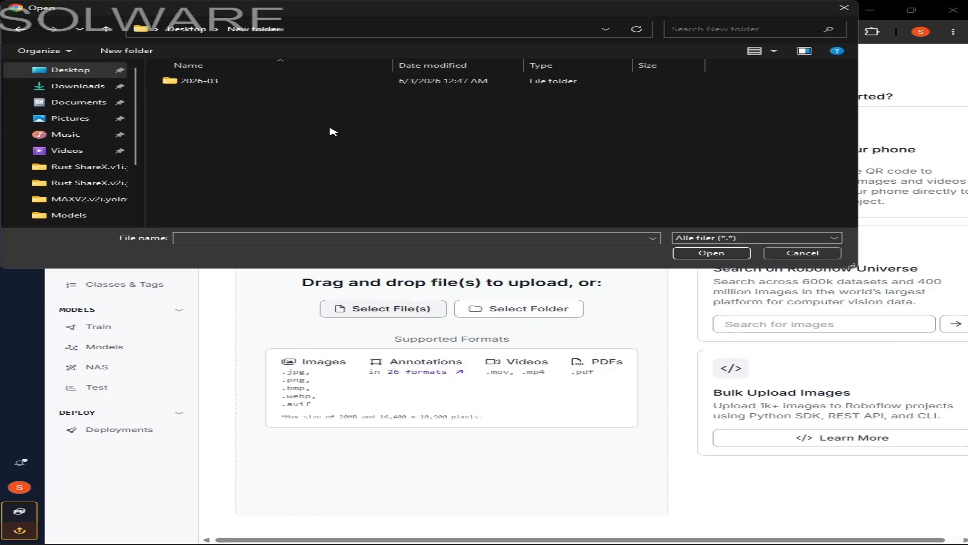
pyautogui.doubleClick(188, 83)
pyautogui.doubleClick(227, 124)
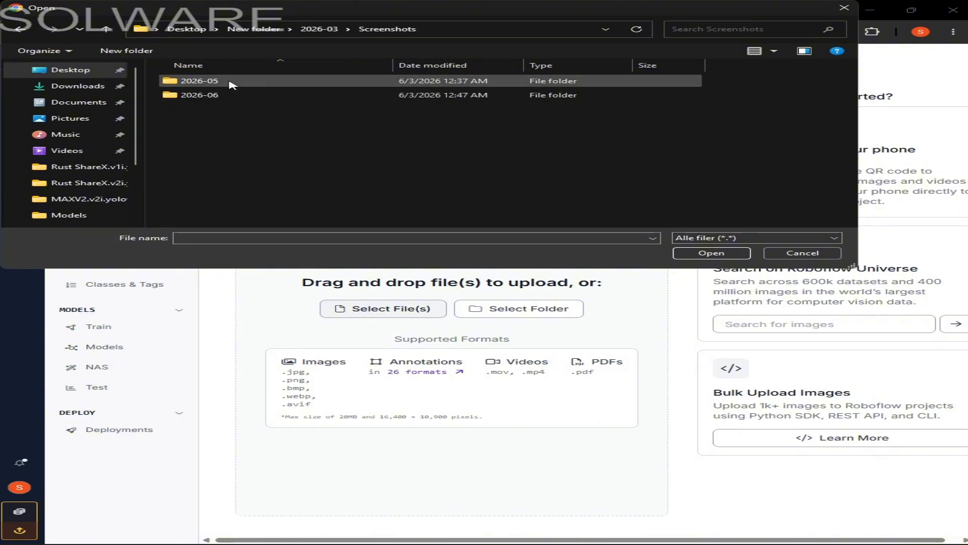
pyautogui.doubleClick(207, 97)
pyautogui.moveTo(709, 91); pyautogui.dragTo(503, 295)
pyautogui.click(710, 253)
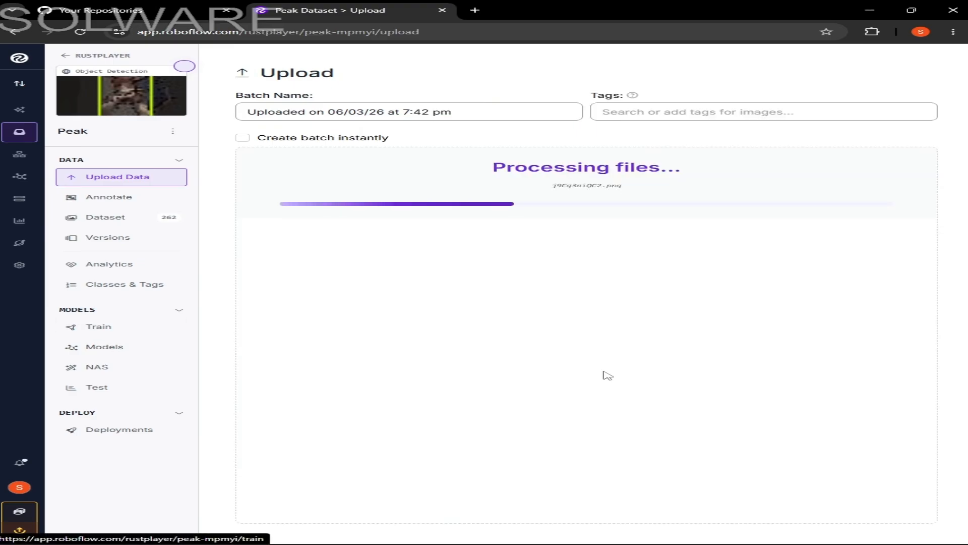
pyautogui.click(623, 232)
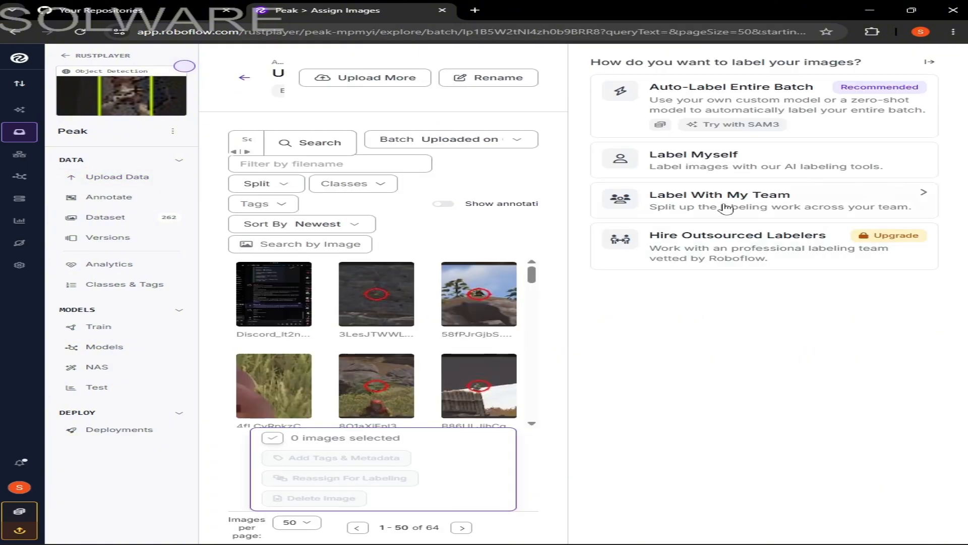
# Choose to label the uploaded batch yourself and open its image SsfmuGmZfw.png for annotation.
pyautogui.click(767, 160)
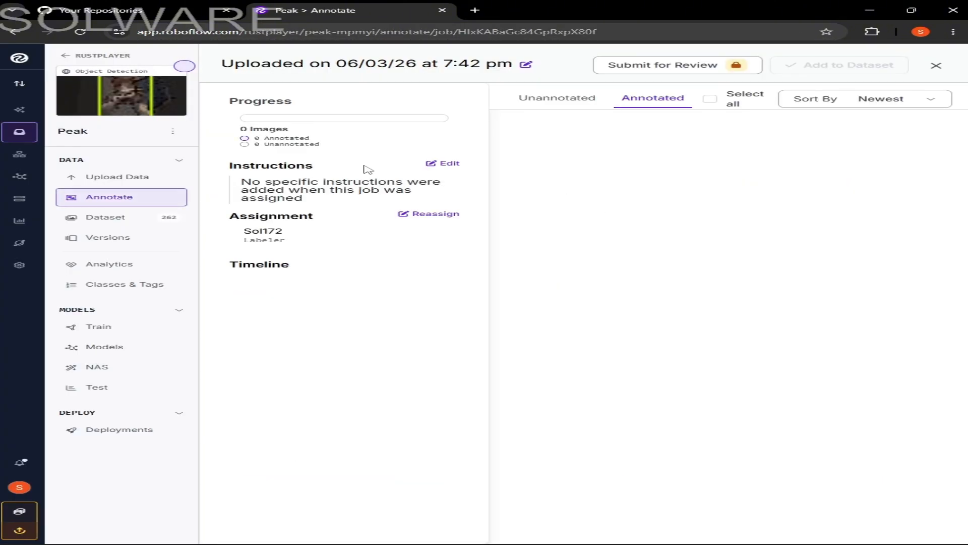
pyautogui.scroll(-5, 785, 282)
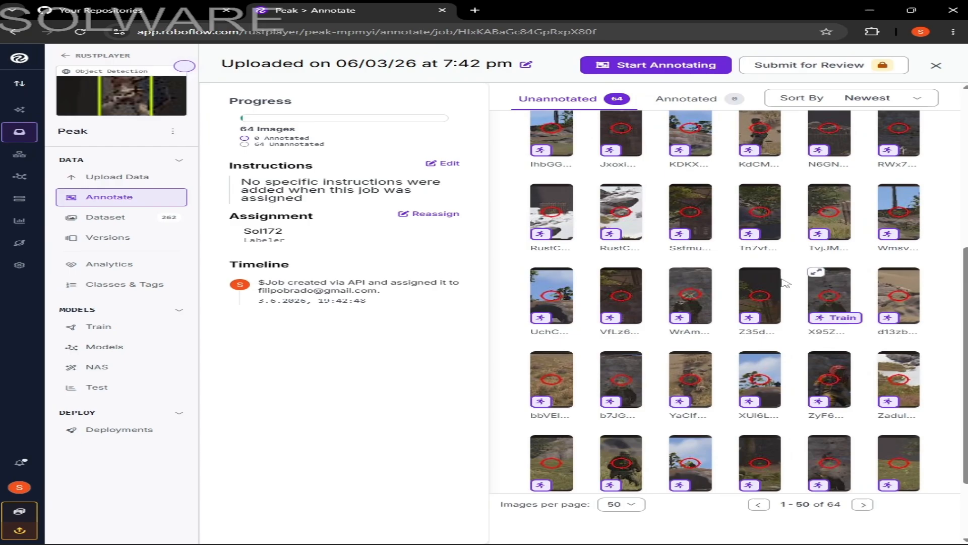
pyautogui.click(573, 220)
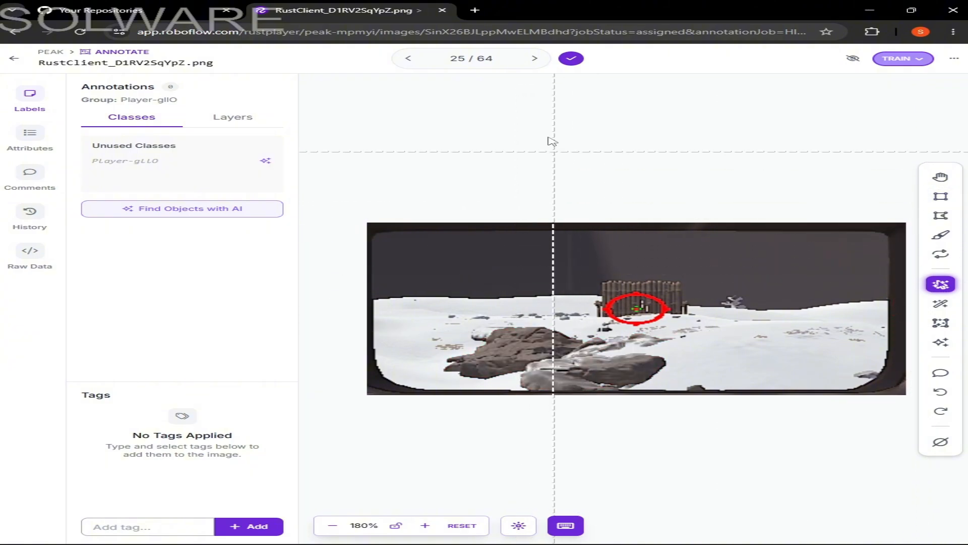
pyautogui.click(533, 58)
pyautogui.click(533, 58)
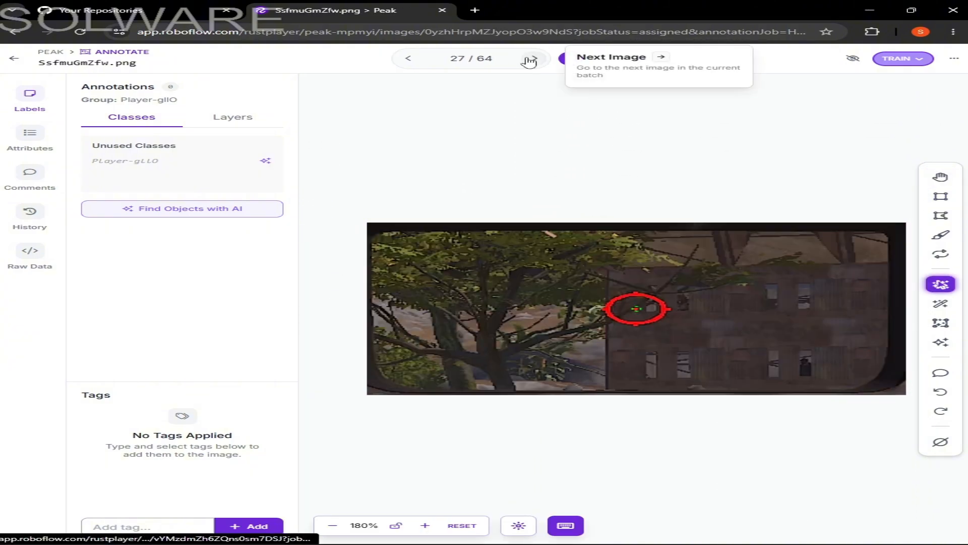
# Draw a bounding box around the player in the upper window beside the red circle, with class Player-gllO.
pyautogui.click(425, 525)
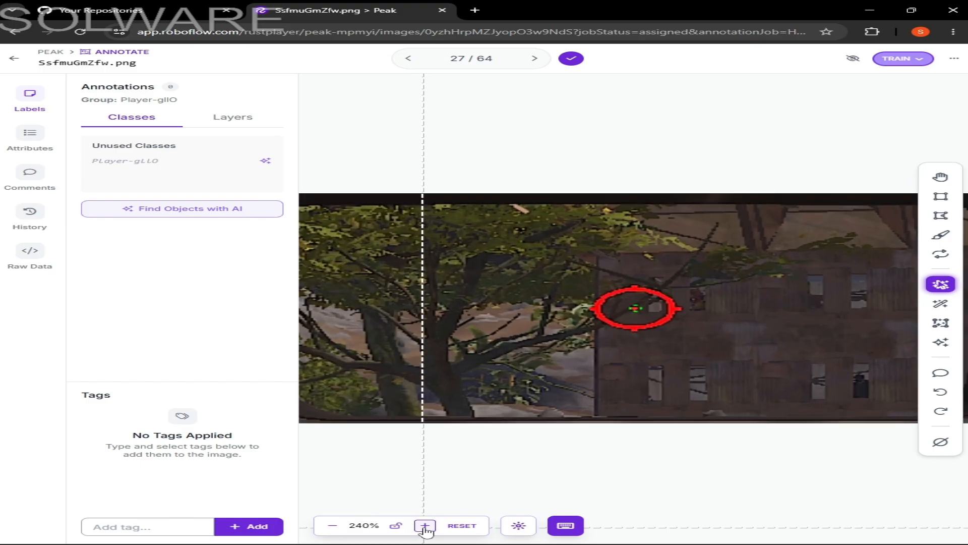
pyautogui.click(425, 524)
pyautogui.click(425, 525)
pyautogui.click(425, 525)
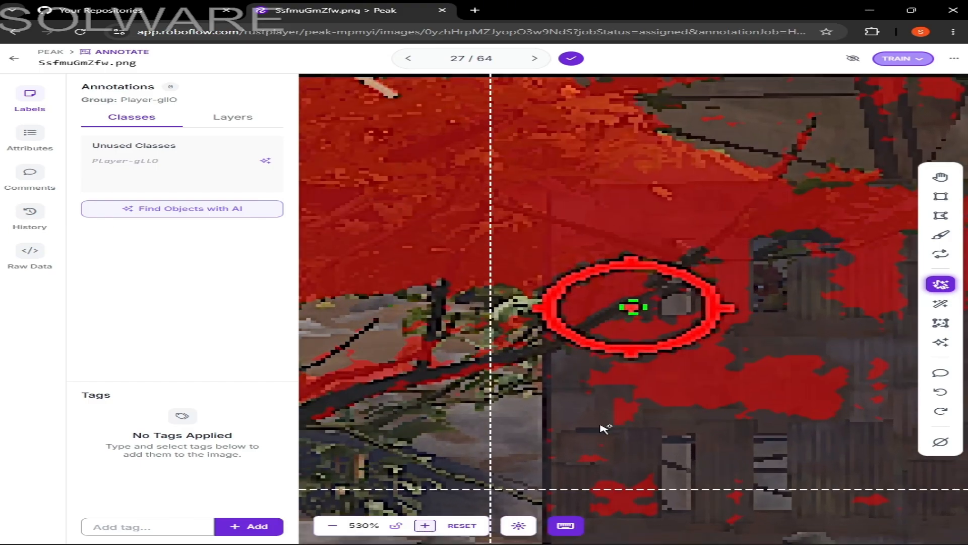
pyautogui.click(941, 197)
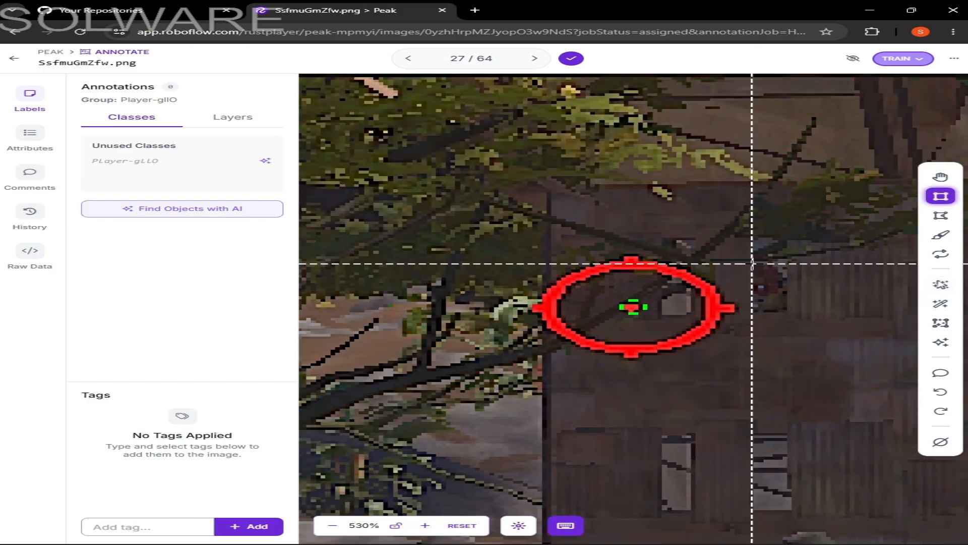
pyautogui.moveTo(751, 263)
pyautogui.mouseDown()
pyautogui.moveTo(797, 317)
pyautogui.moveTo(788, 303)
pyautogui.mouseUp()
pyautogui.press('Return')
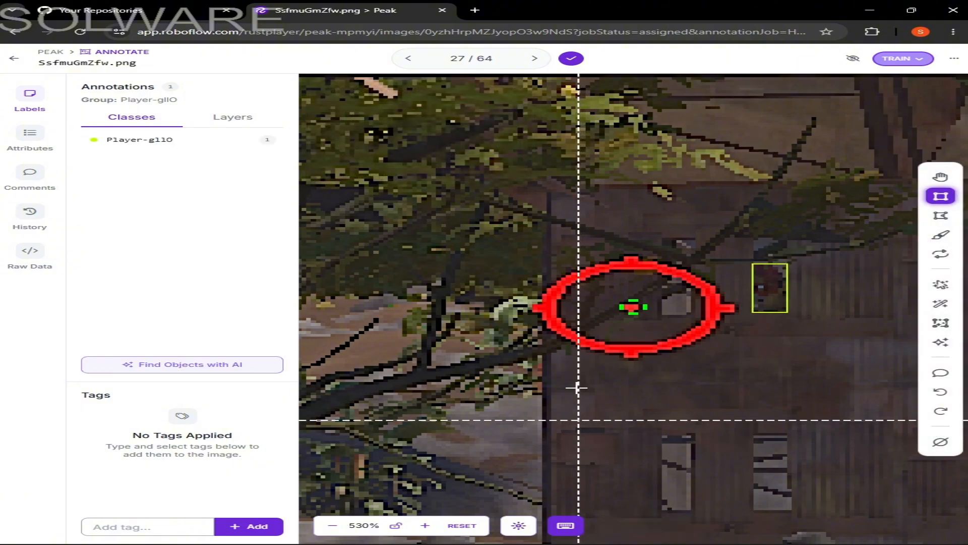
# Draw a second Player-gllO bounding box around the dark figure in the lower-right window of the building.
pyautogui.scroll(-7, 676, 283)
pyautogui.scroll(7, 704, 226)
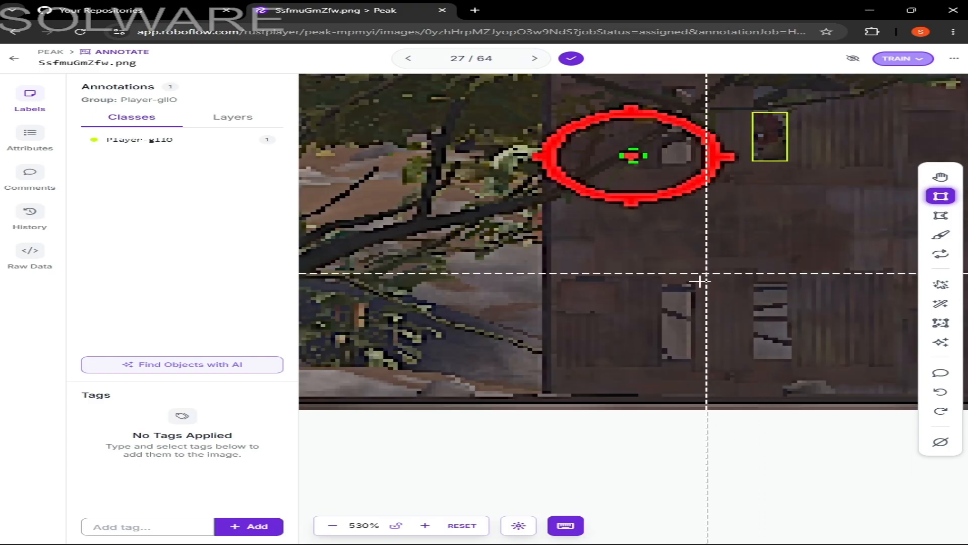
pyautogui.click(332, 529)
pyautogui.click(332, 529)
pyautogui.click(332, 528)
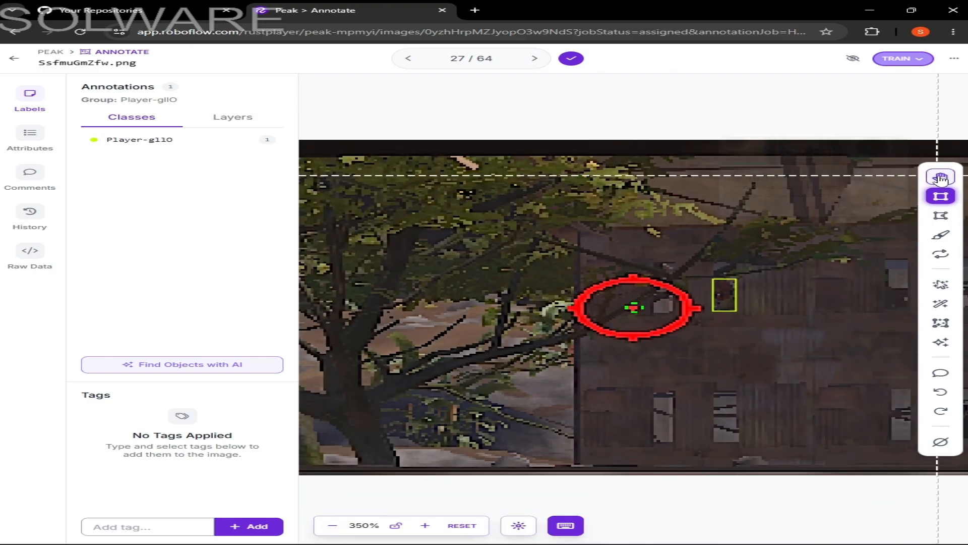
pyautogui.click(940, 177)
pyautogui.moveTo(872, 302); pyautogui.dragTo(692, 181)
pyautogui.click(940, 196)
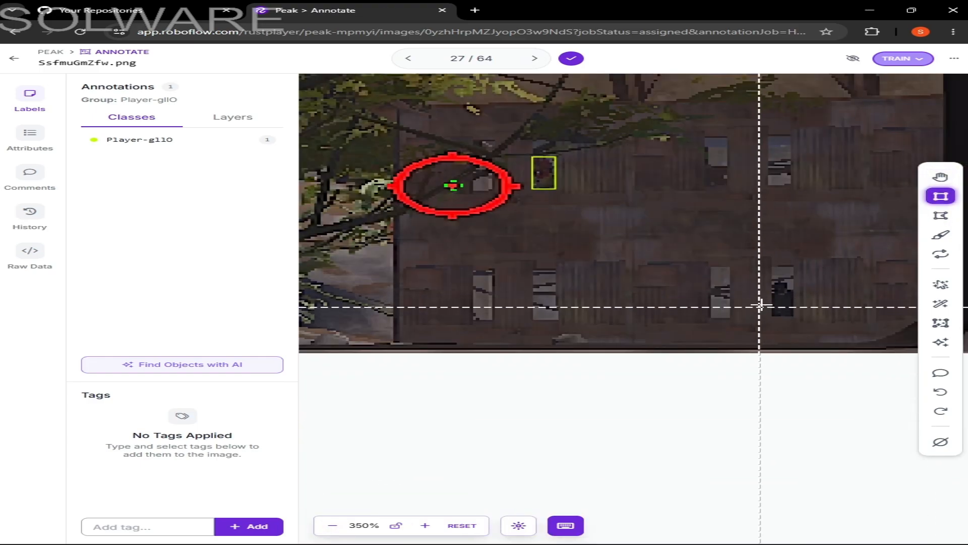
pyautogui.moveTo(769, 282)
pyautogui.mouseDown()
pyautogui.moveTo(808, 319)
pyautogui.moveTo(794, 313)
pyautogui.mouseUp()
pyautogui.press('Return')
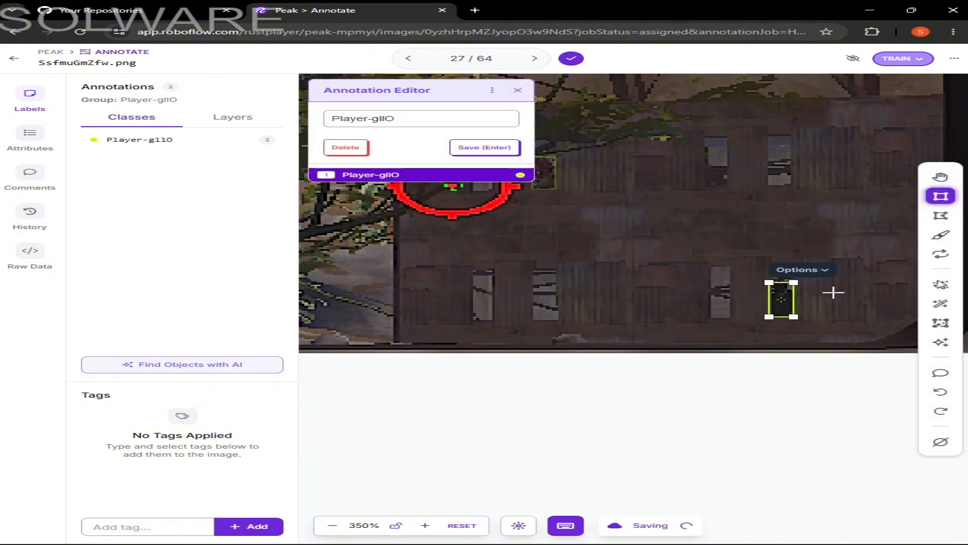
pyautogui.press('Return')
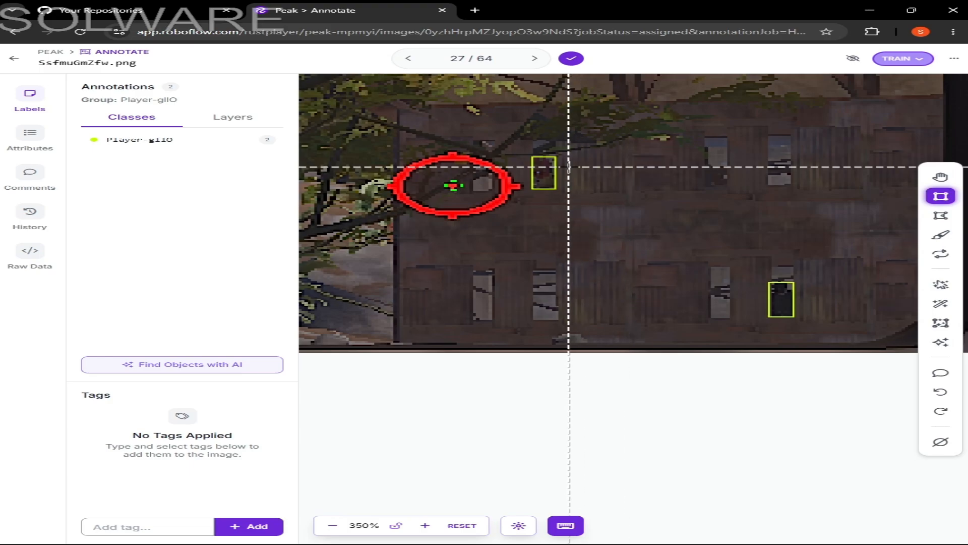
# Look through the batch's images 28 to 30 and return to the annotation job overview.
pyautogui.click(533, 58)
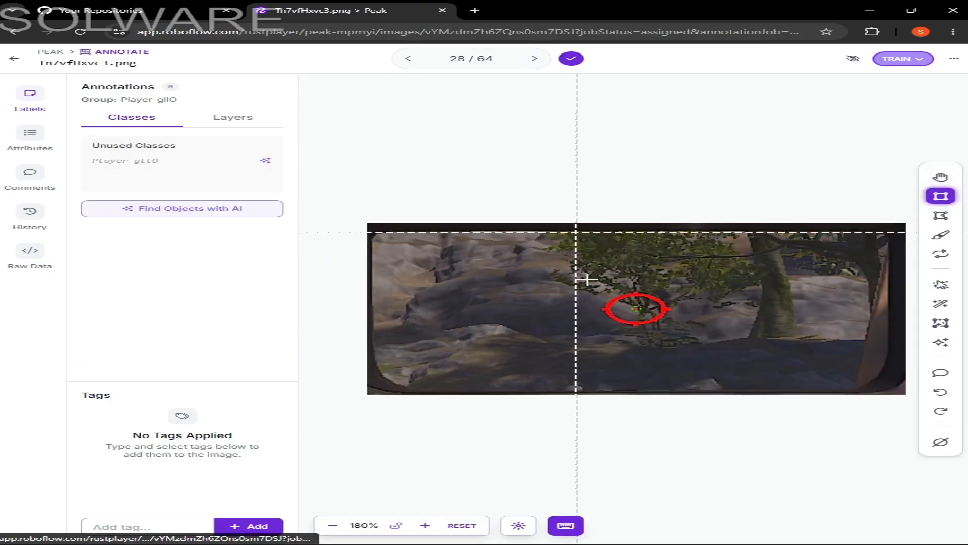
pyautogui.click(534, 58)
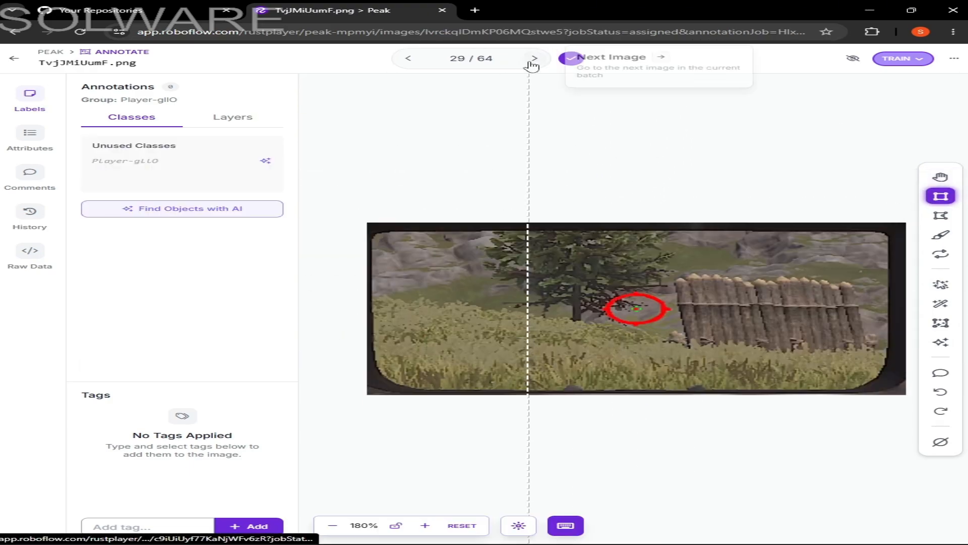
pyautogui.click(533, 58)
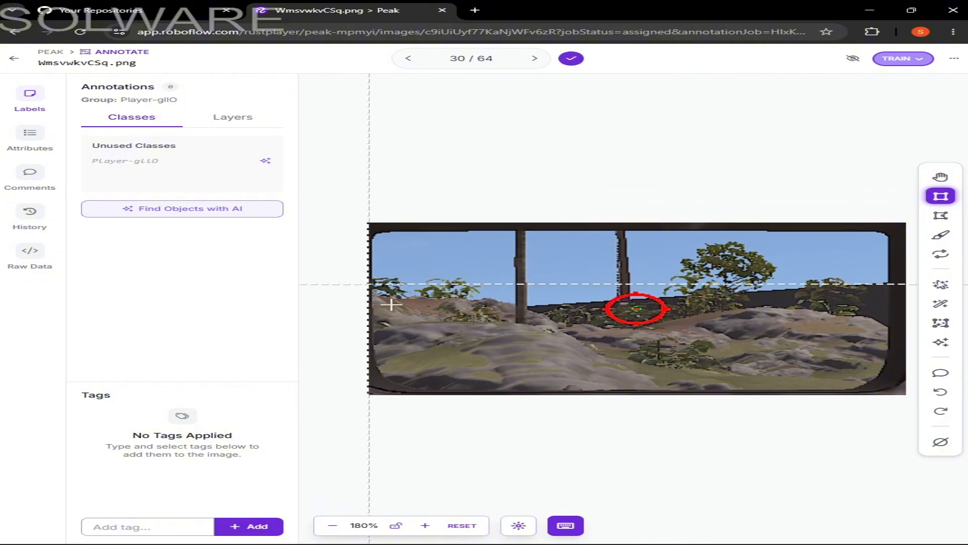
pyautogui.click(16, 60)
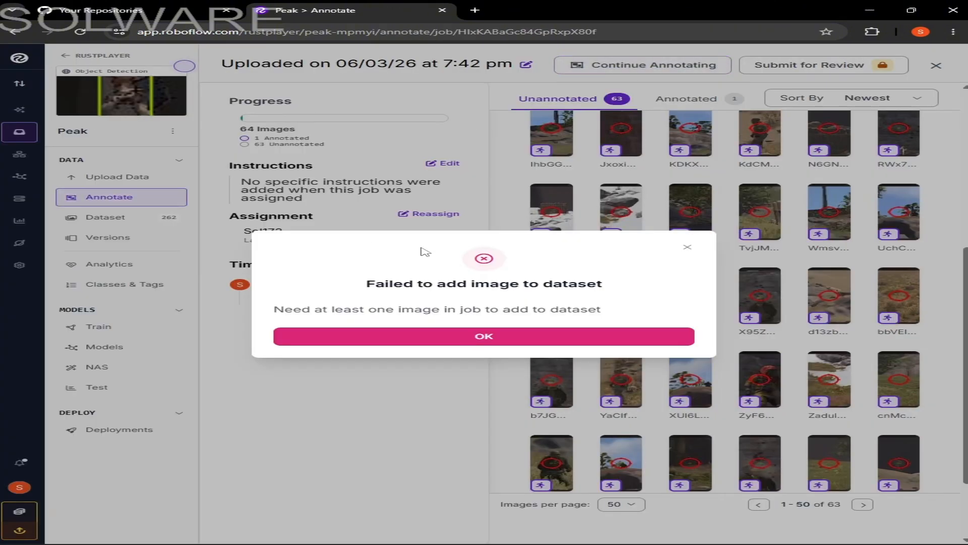
pyautogui.click(484, 335)
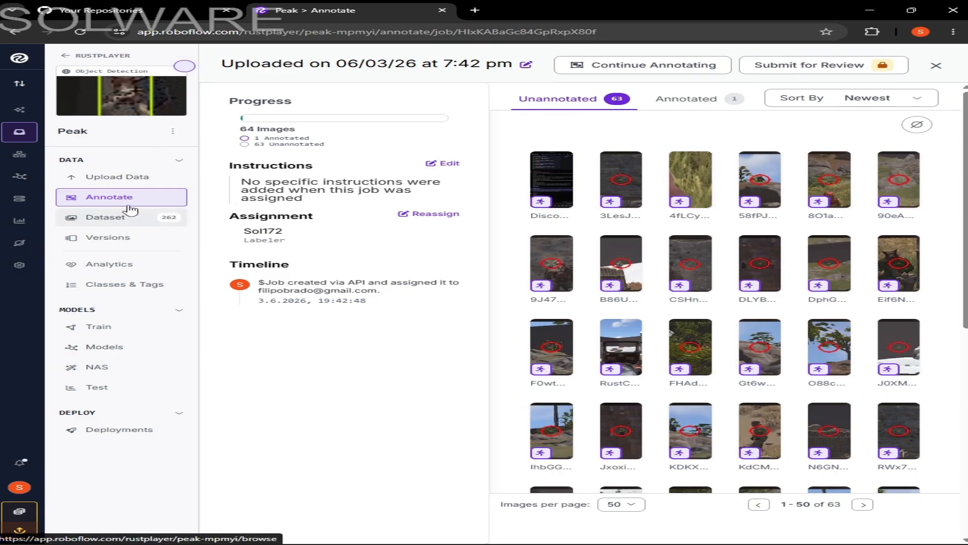
# Examine the player annotations on dataset image Discord_9dyPhBSqts.png and open the project's dataset versions.
pyautogui.click(130, 206)
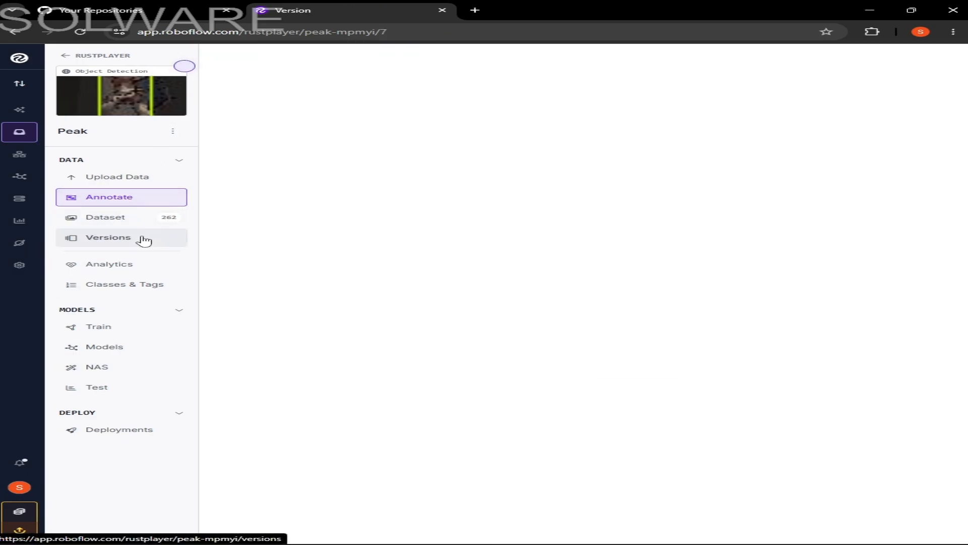
pyautogui.click(152, 216)
pyautogui.scroll(-15, 518, 288)
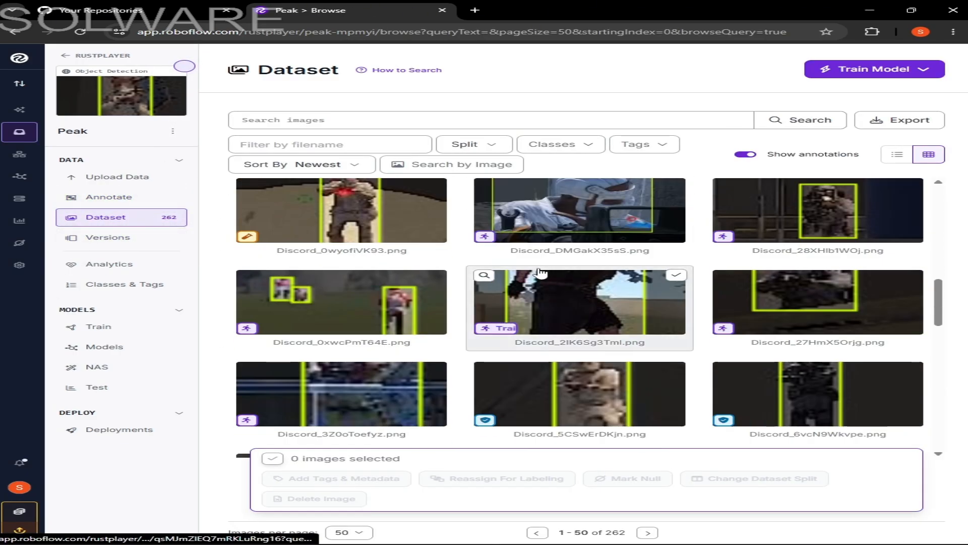
pyautogui.scroll(-2, 593, 275)
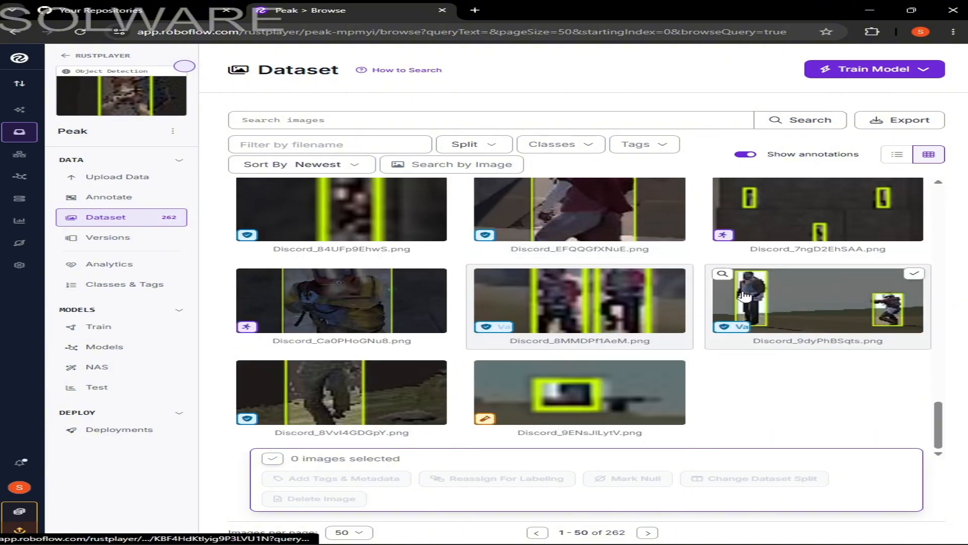
pyautogui.click(816, 313)
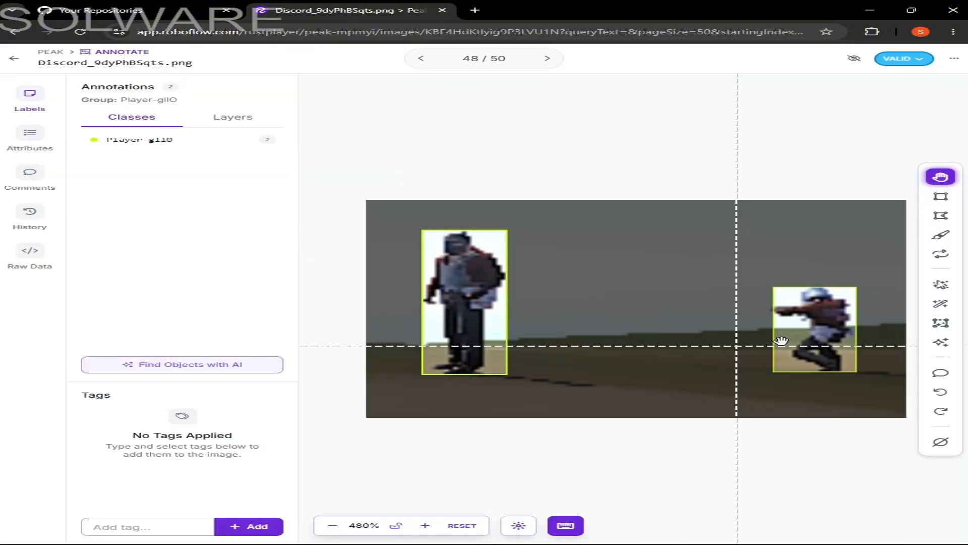
pyautogui.click(14, 32)
pyautogui.click(101, 237)
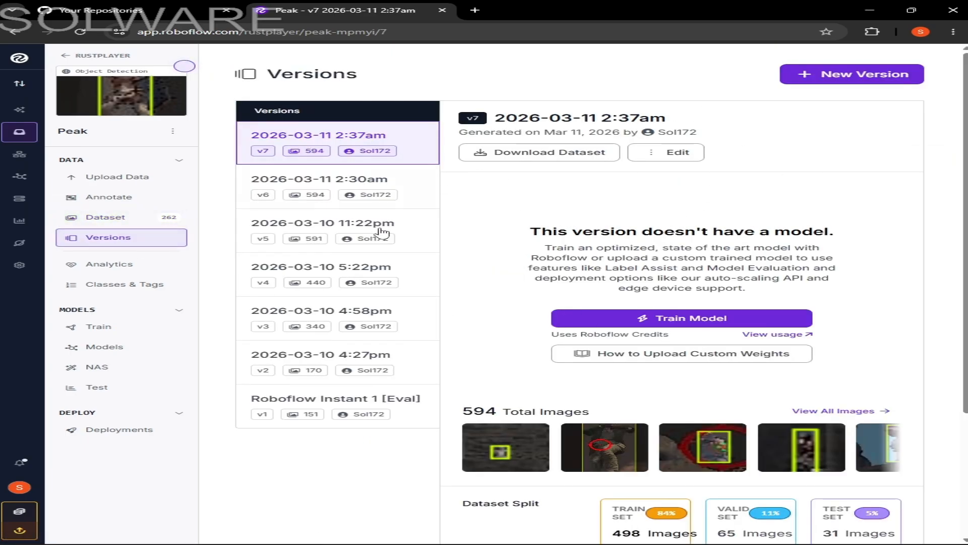
# Start a new dataset version of the Peak project and accept its existing source images.
pyautogui.click(852, 74)
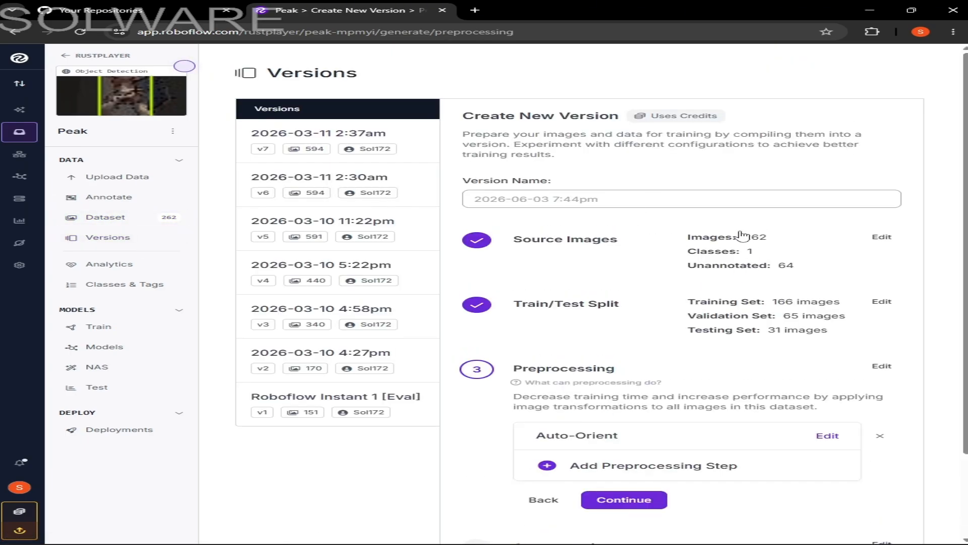
pyautogui.click(721, 269)
pyautogui.scroll(-1, 718, 337)
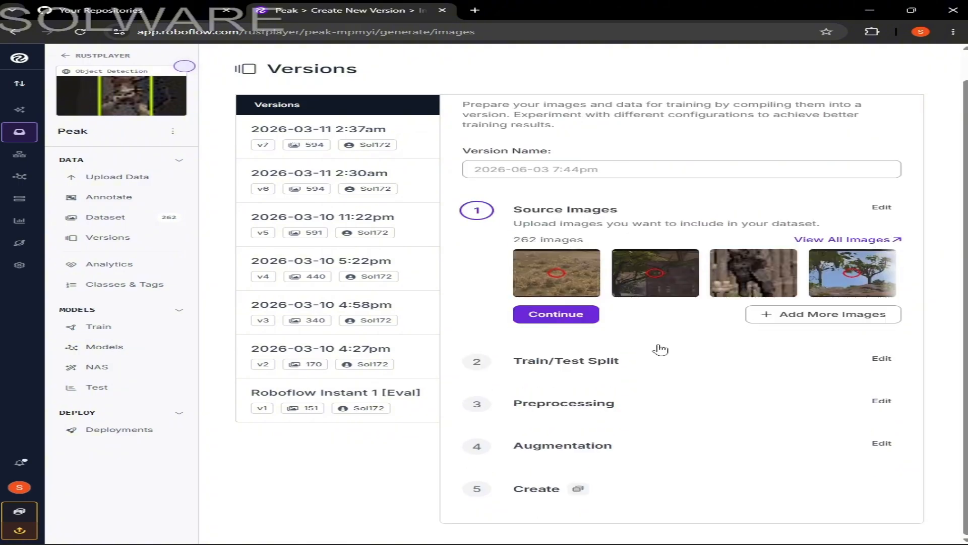
pyautogui.click(555, 314)
# Rebalance the train/test split to 90% train, 10% valid and 0% test, and accept it for the new version.
pyautogui.click(864, 358)
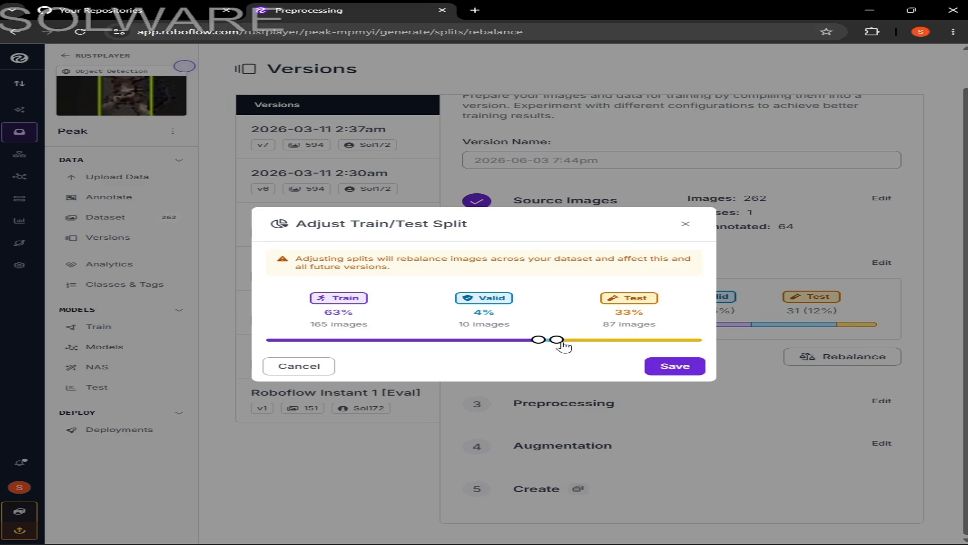
pyautogui.press('Escape')
pyautogui.click(837, 356)
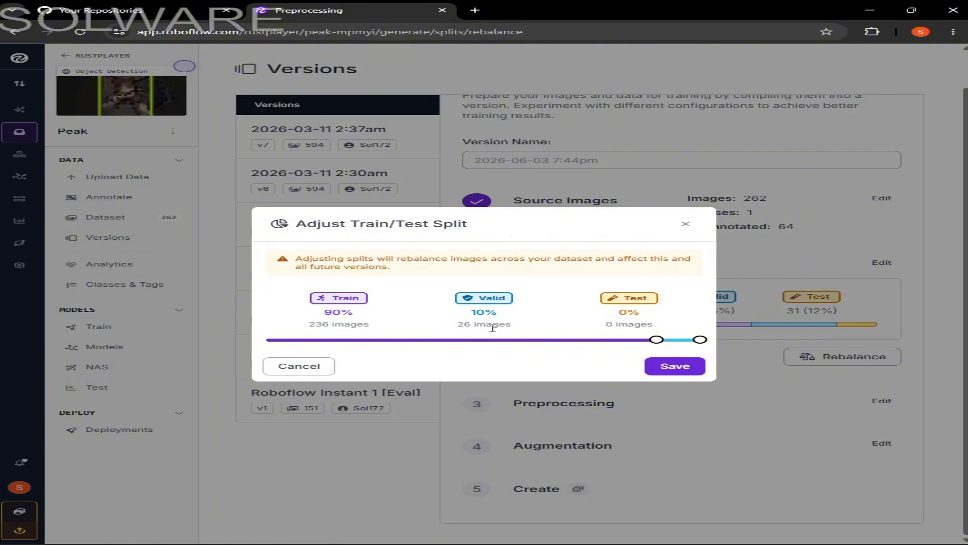
pyautogui.click(655, 370)
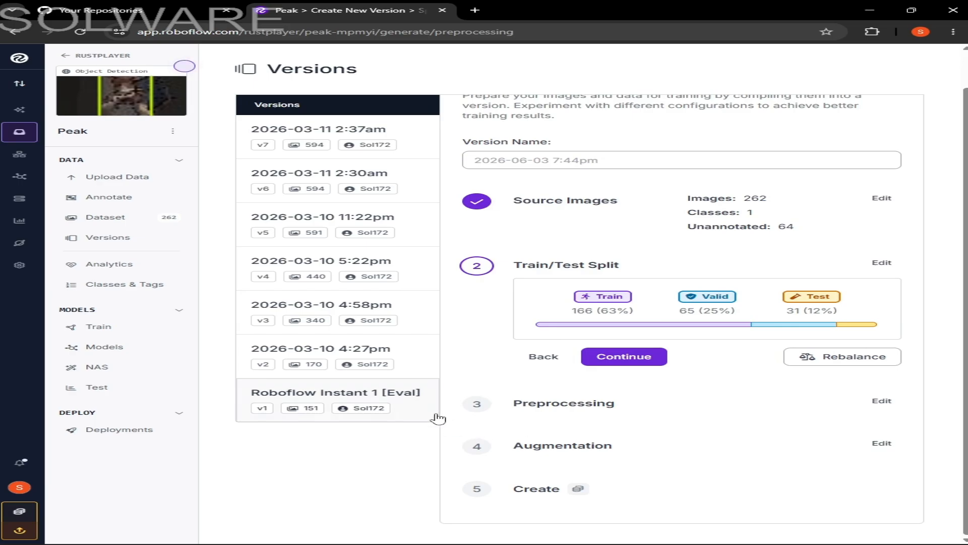
pyautogui.click(637, 358)
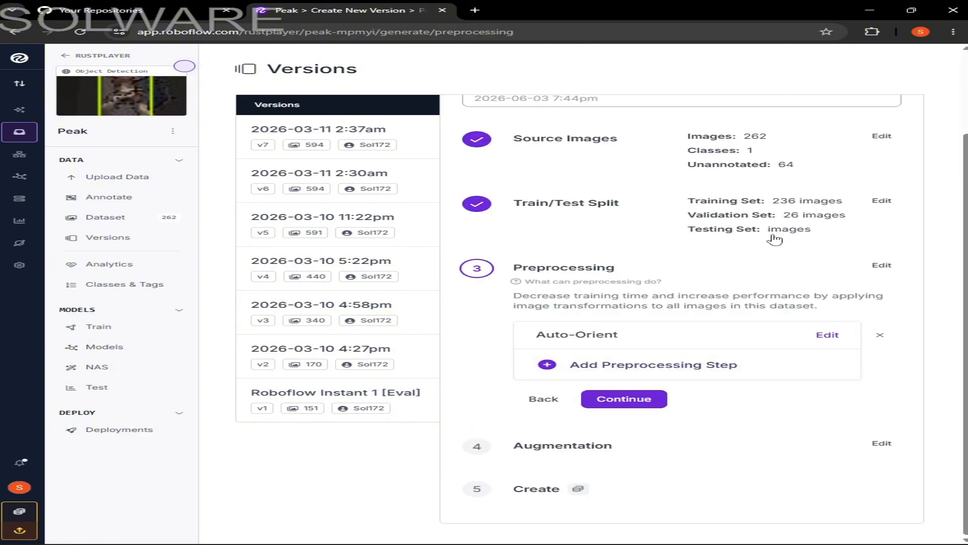
# Keep only Auto-Orient as preprocessing and remove the Flip, Saturation, Brightness and Exposure augmentations.
pyautogui.click(475, 310)
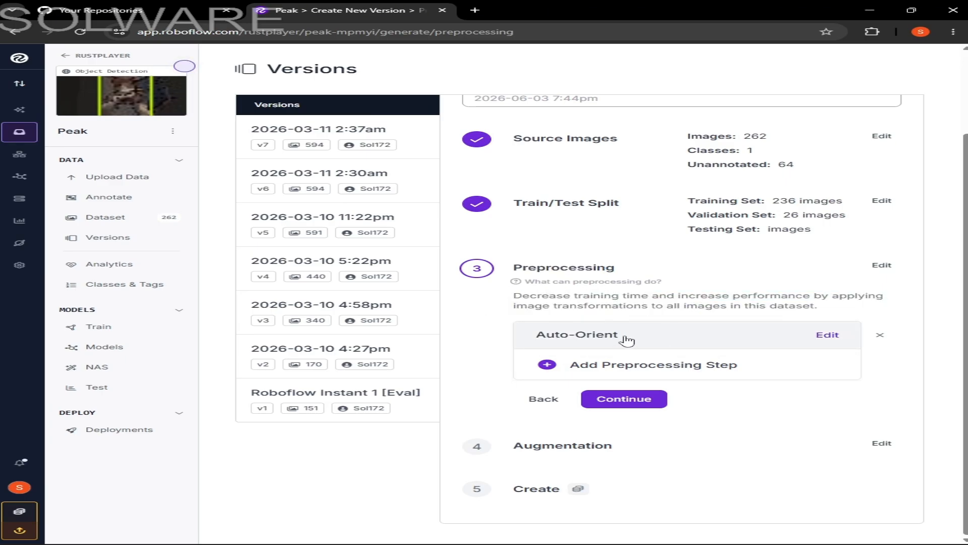
pyautogui.click(614, 399)
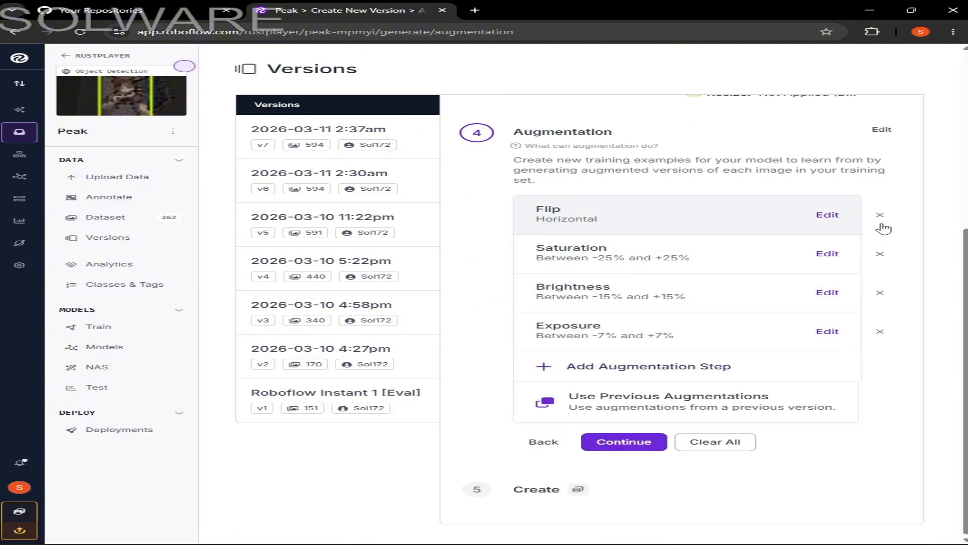
pyautogui.click(814, 221)
pyautogui.click(816, 226)
pyautogui.click(880, 211)
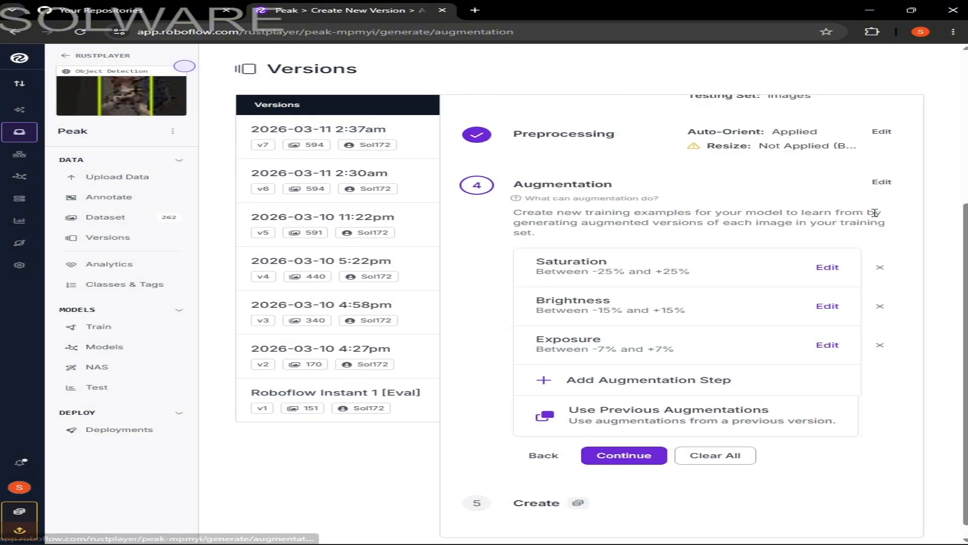
pyautogui.click(880, 267)
pyautogui.click(880, 307)
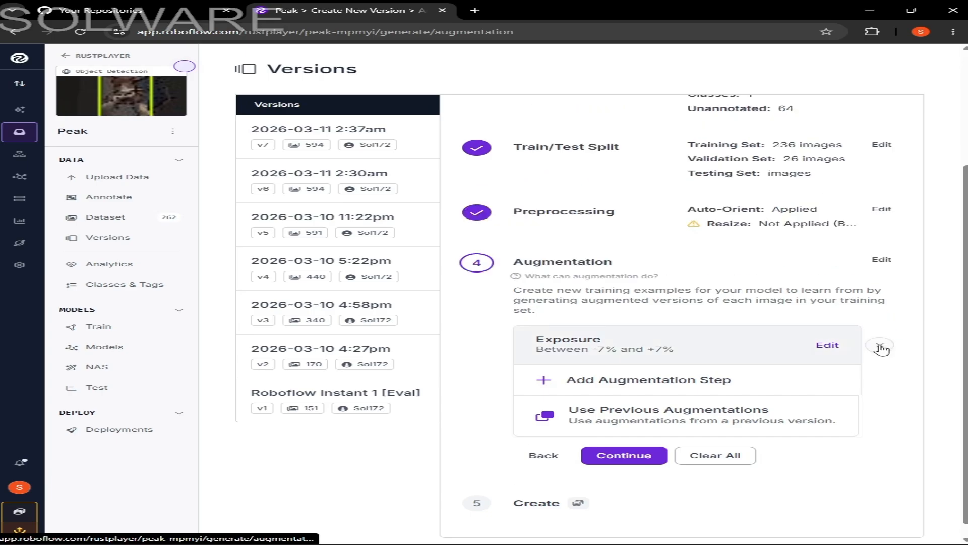
pyautogui.click(880, 350)
# Accept the empty augmentation list and create the new dataset version without version notes.
pyautogui.click(653, 441)
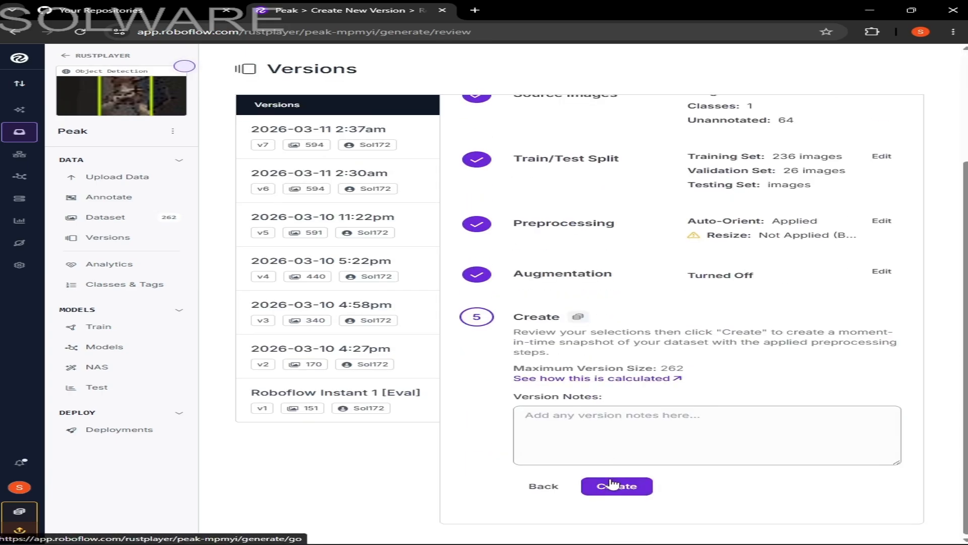
pyautogui.click(618, 485)
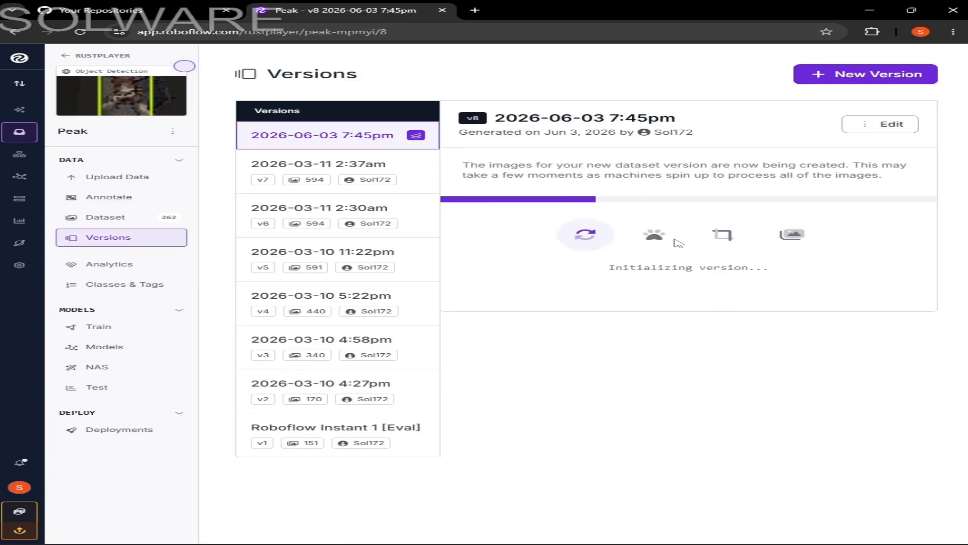
pyautogui.moveTo(578, 175)
pyautogui.mouseDown()
pyautogui.moveTo(601, 165)
pyautogui.moveTo(652, 175)
pyautogui.moveTo(649, 165)
pyautogui.moveTo(570, 166)
pyautogui.mouseUp()
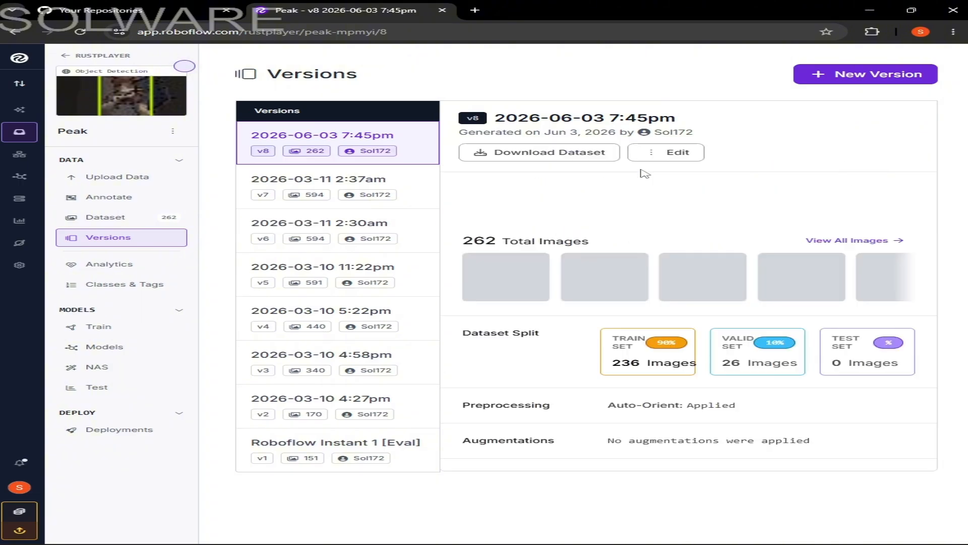
# Download the new dataset version in YOLOv8 format as a zip, saving Peak.v8i.yolov8.zip in Downloads.
pyautogui.click(559, 152)
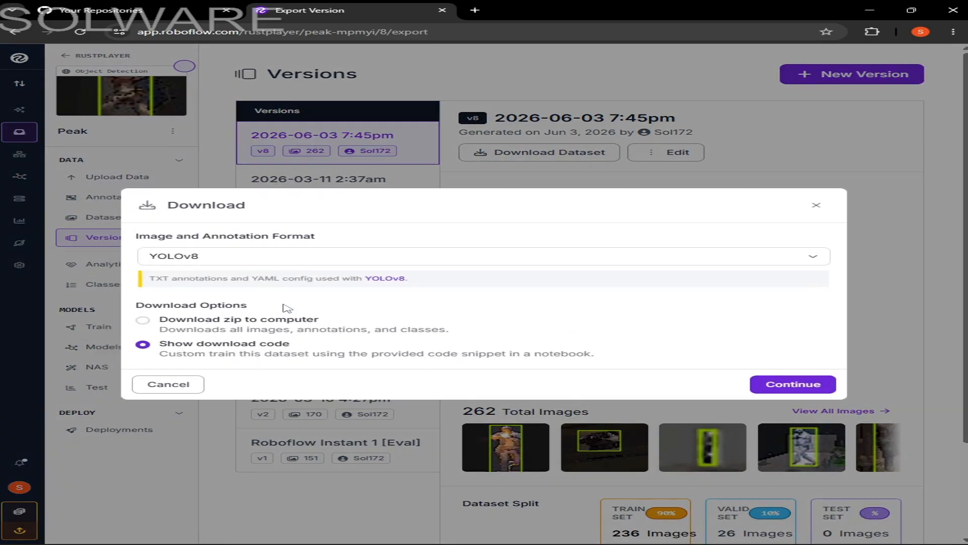
pyautogui.click(794, 387)
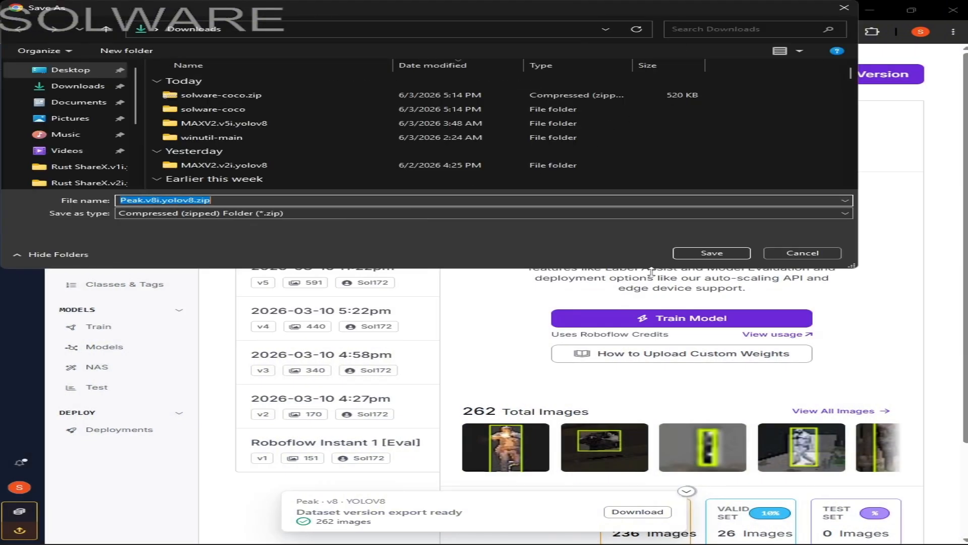
pyautogui.click(712, 253)
# Switch to File Explorer and extract Peak.v8i.yolov8.zip from Downloads into a Peak.v8i.yolov8 folder, replacing the duplicate data.yaml.
pyautogui.press('super+d')
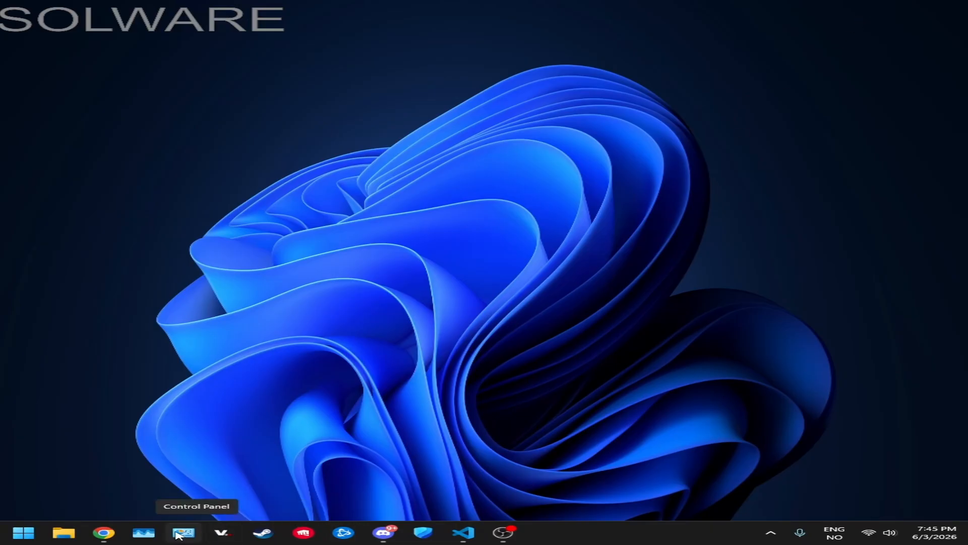
pyautogui.click(60, 533)
pyautogui.click(283, 122)
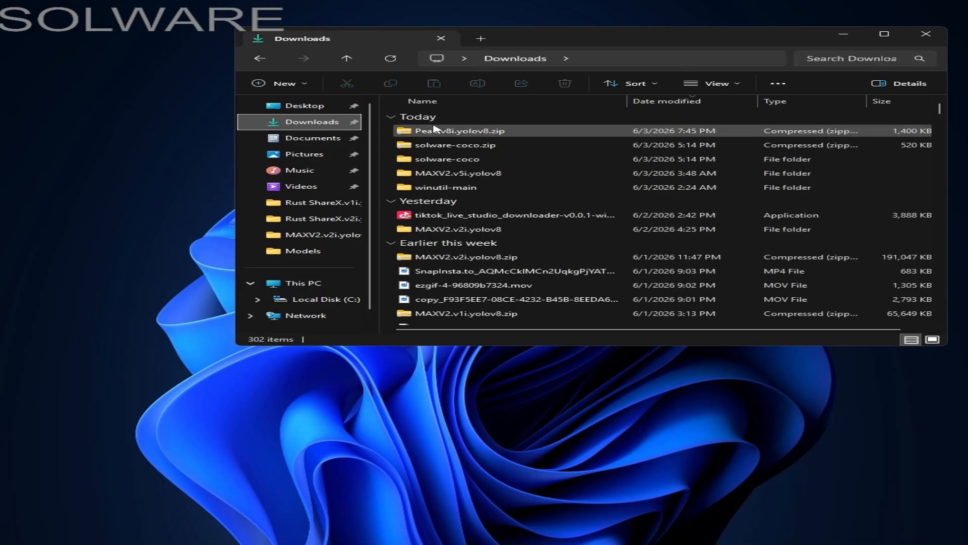
pyautogui.click(452, 132)
pyautogui.rightClick(439, 132)
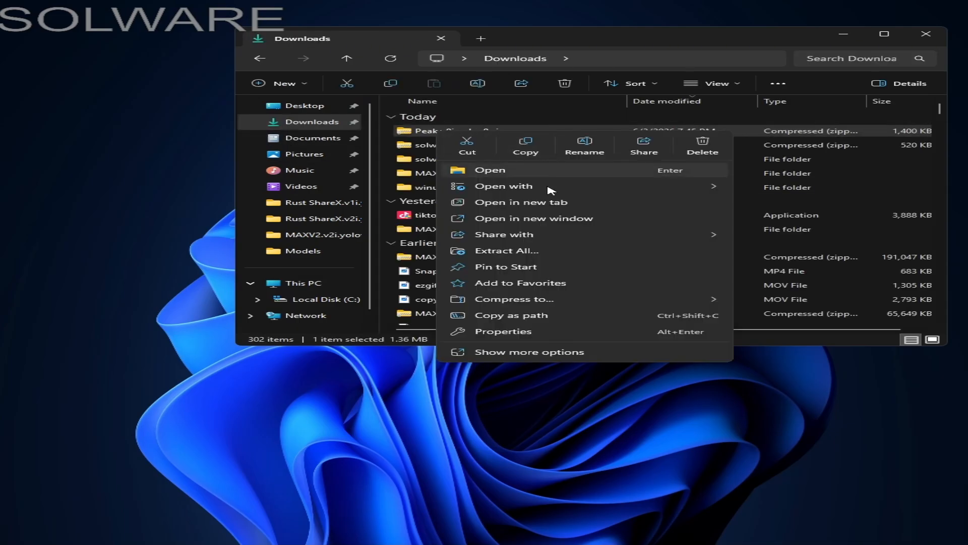
pyautogui.click(507, 250)
pyautogui.click(648, 374)
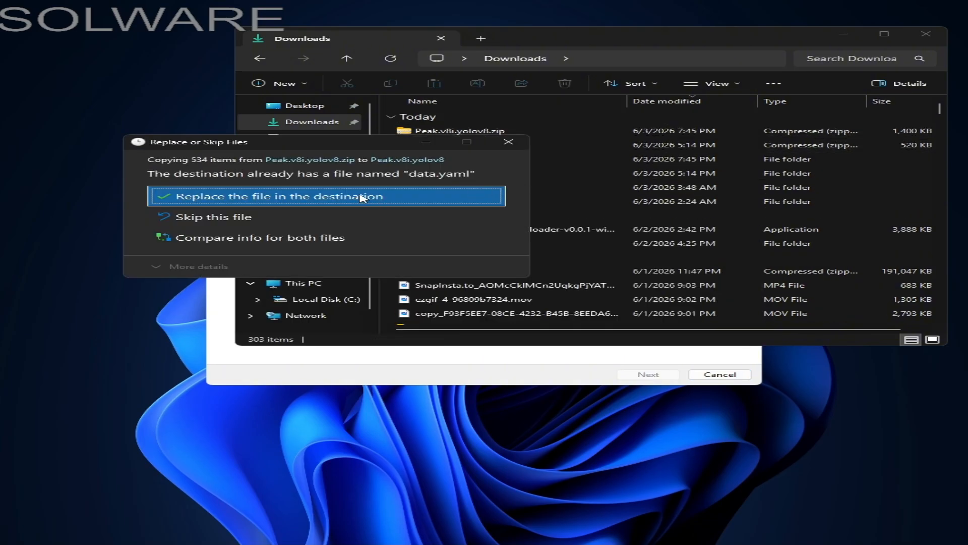
pyautogui.click(329, 195)
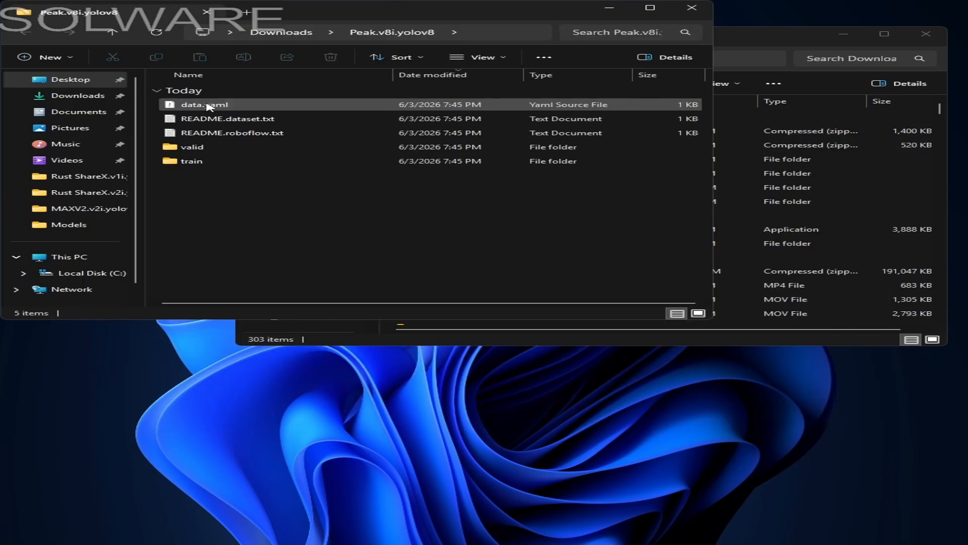
# Open data.yaml from the extracted Peak.v8i.yolov8 folder for editing in Notepad.
pyautogui.rightClick(211, 107)
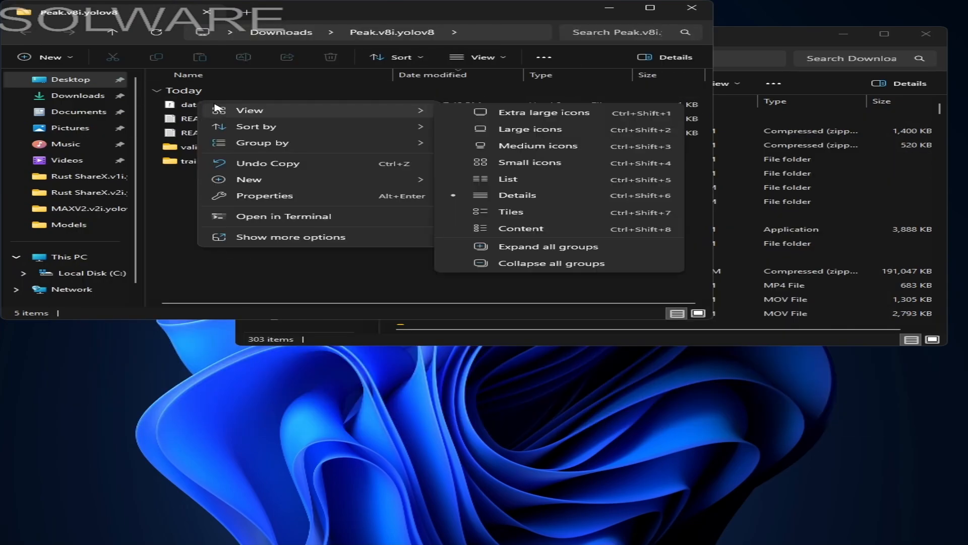
pyautogui.click(182, 112)
pyautogui.rightClick(181, 112)
pyautogui.click(277, 268)
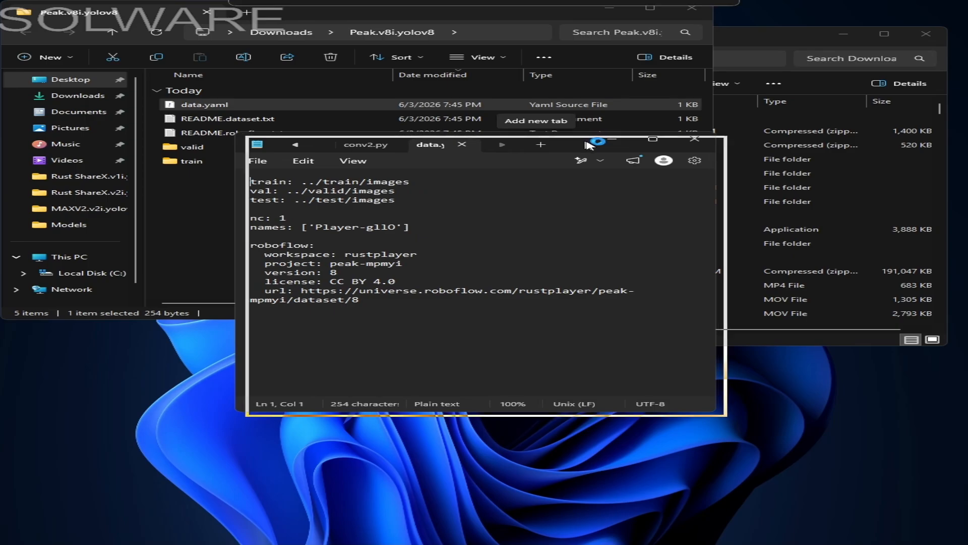
# Add a first line "path:" with the full path of the Peak.v8i.yolov8 folder to data.yaml, then save and close the file.
pyautogui.click(497, 32)
pyautogui.hotkey('ctrl', 'c')
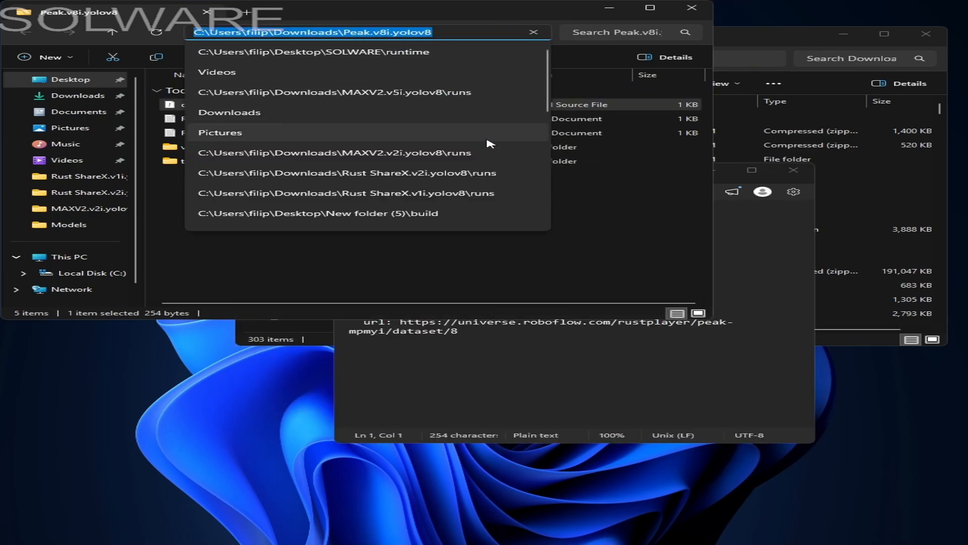
pyautogui.click(530, 375)
pyautogui.click(354, 219)
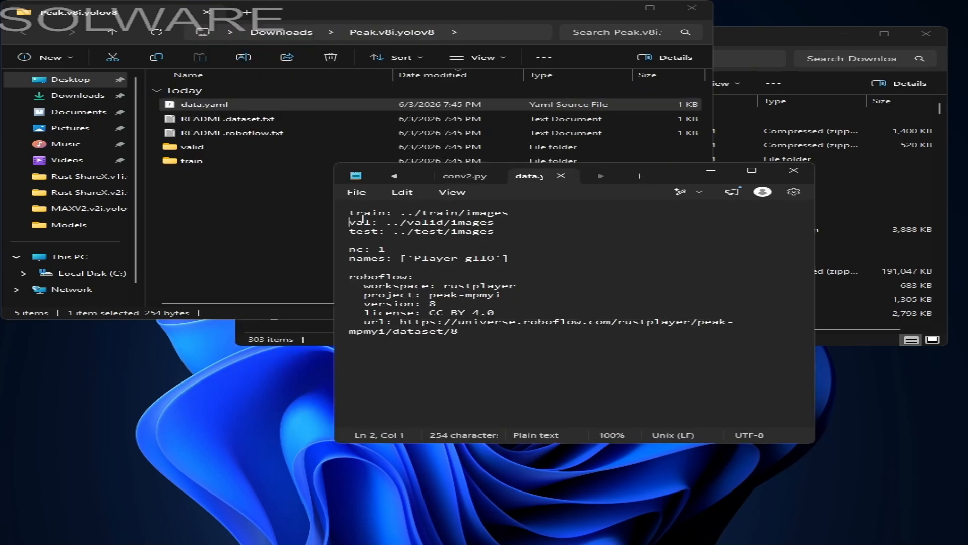
pyautogui.hotkey('shift', 'Up')
pyautogui.click(353, 215)
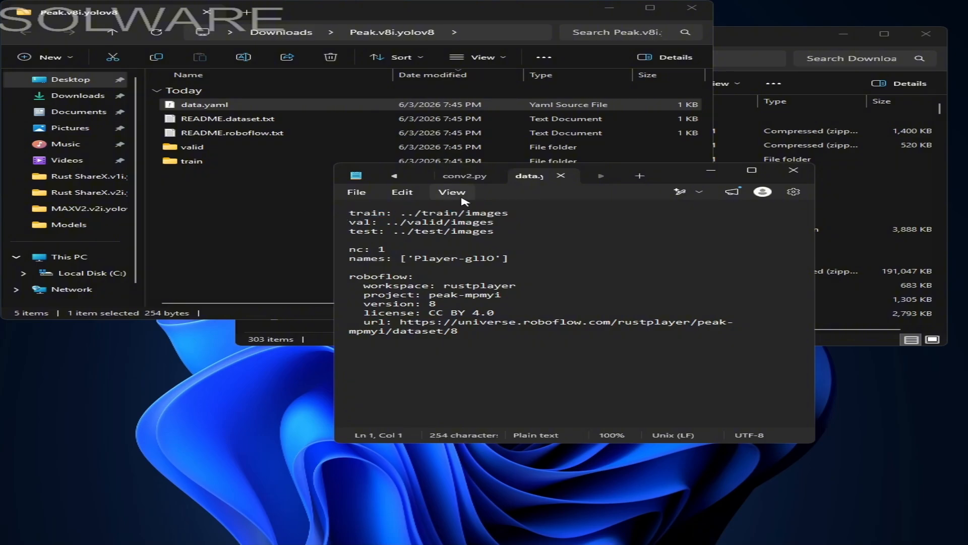
pyautogui.write('path:')
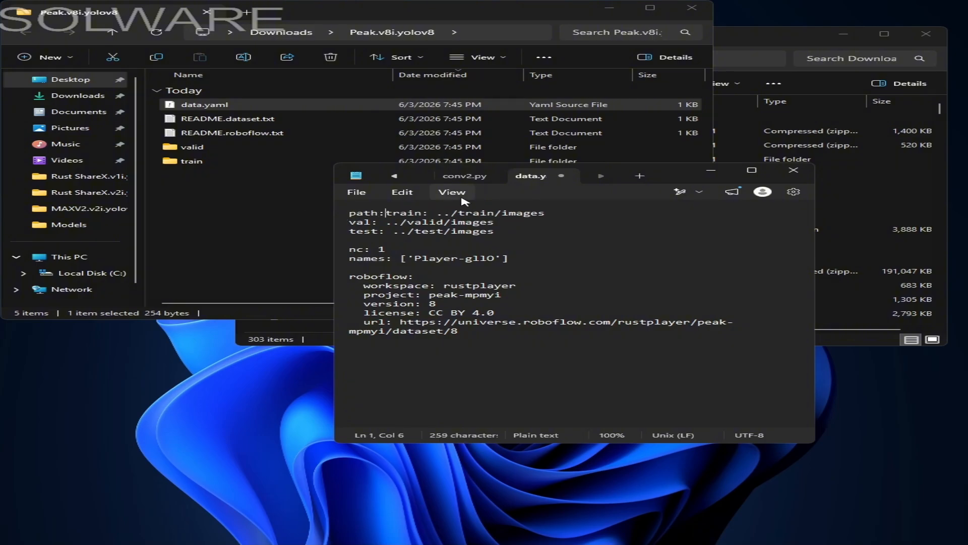
pyautogui.hotkey('ctrl', 'v')
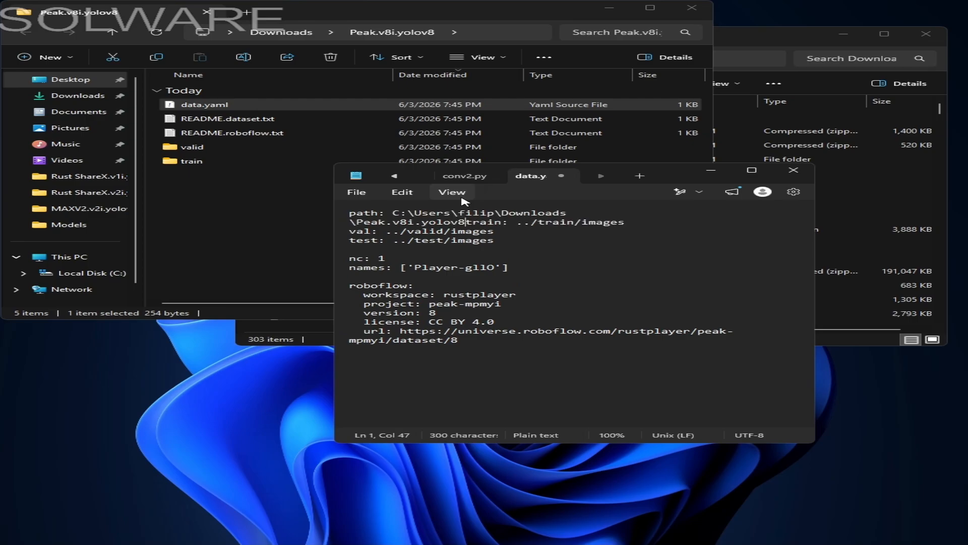
pyautogui.press('Return')
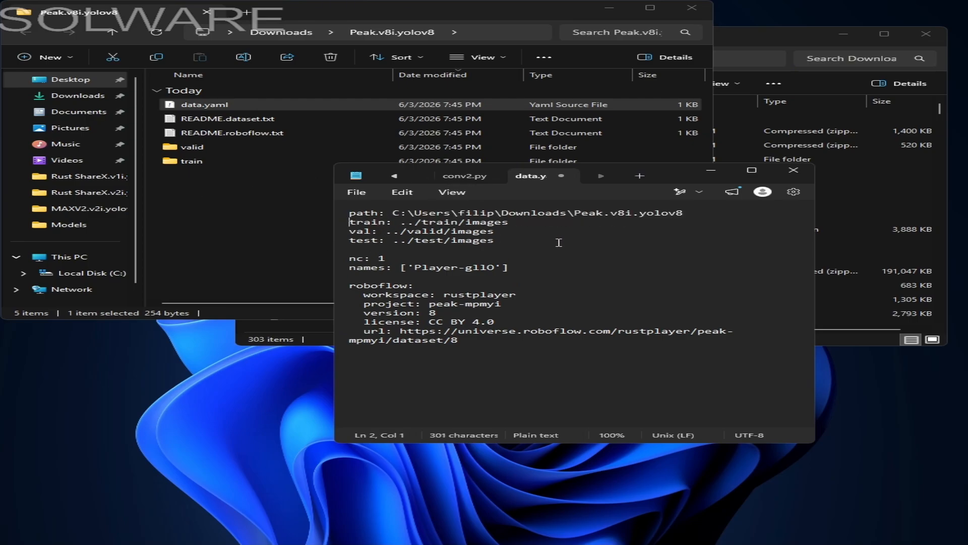
pyautogui.click(558, 243)
pyautogui.click(793, 170)
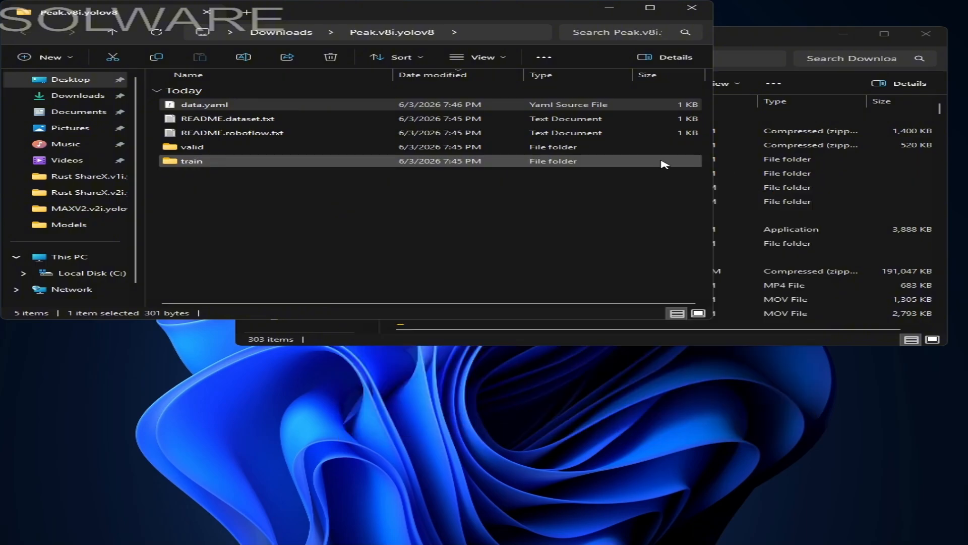
# Copy the C.py script from the MAXV2.v5i.yolov8 folder in Downloads into the Peak.v8i.yolov8 folder.
pyautogui.click(787, 233)
pyautogui.doubleClick(444, 187)
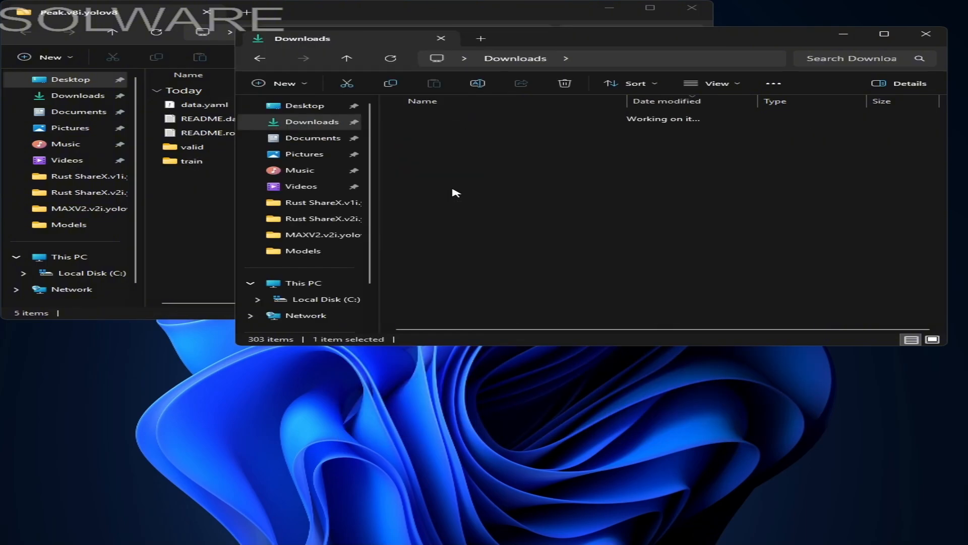
pyautogui.rightClick(423, 131)
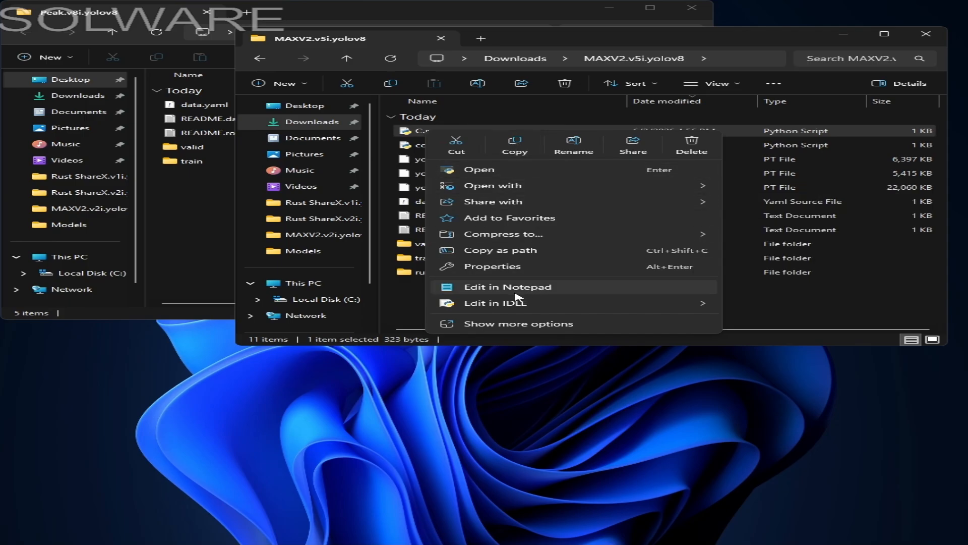
pyautogui.click(514, 145)
pyautogui.click(212, 192)
pyautogui.rightClick(211, 192)
pyautogui.click(239, 204)
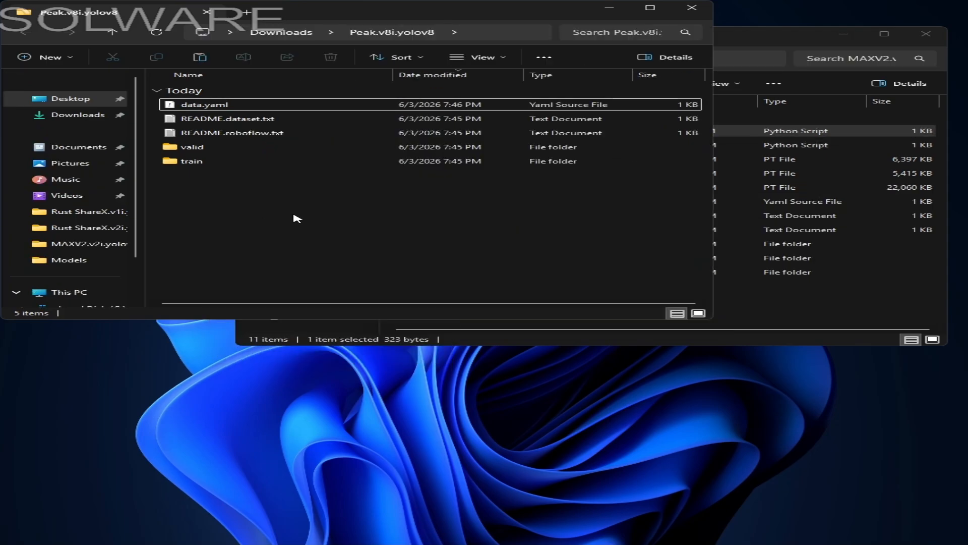
# Open the copied C.py training script in Notepad and place the cursor at the end of its YOLO model line.
pyautogui.rightClick(425, 150)
pyautogui.moveTo(494, 325)
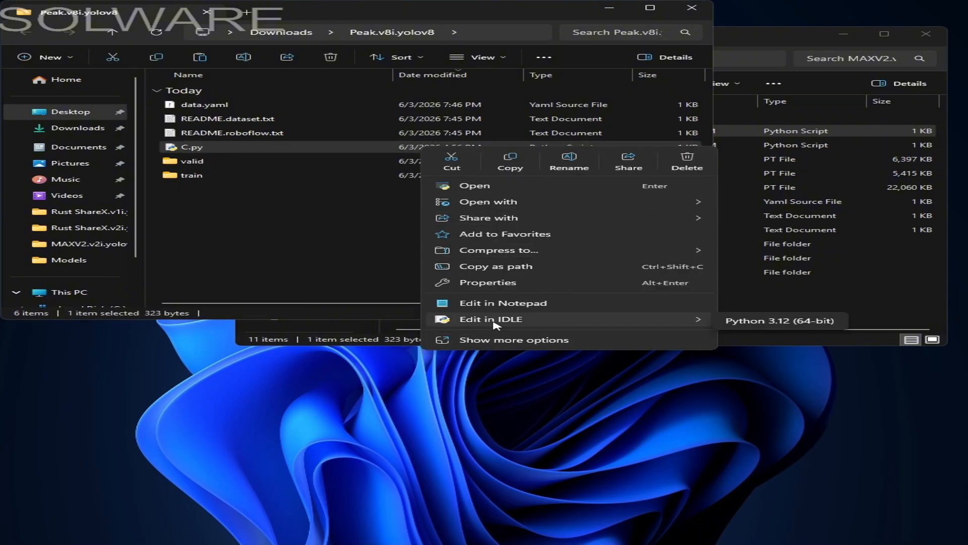
pyautogui.click(499, 304)
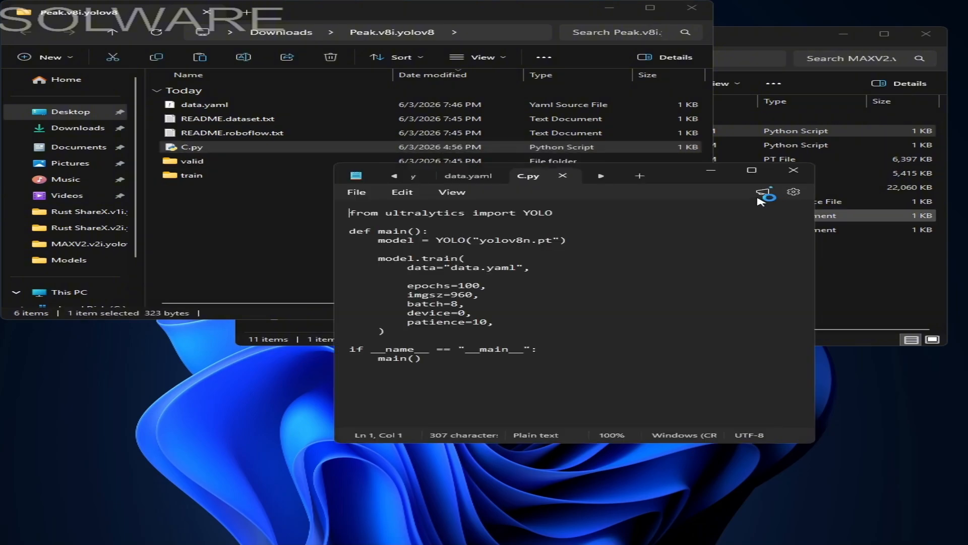
pyautogui.click(569, 241)
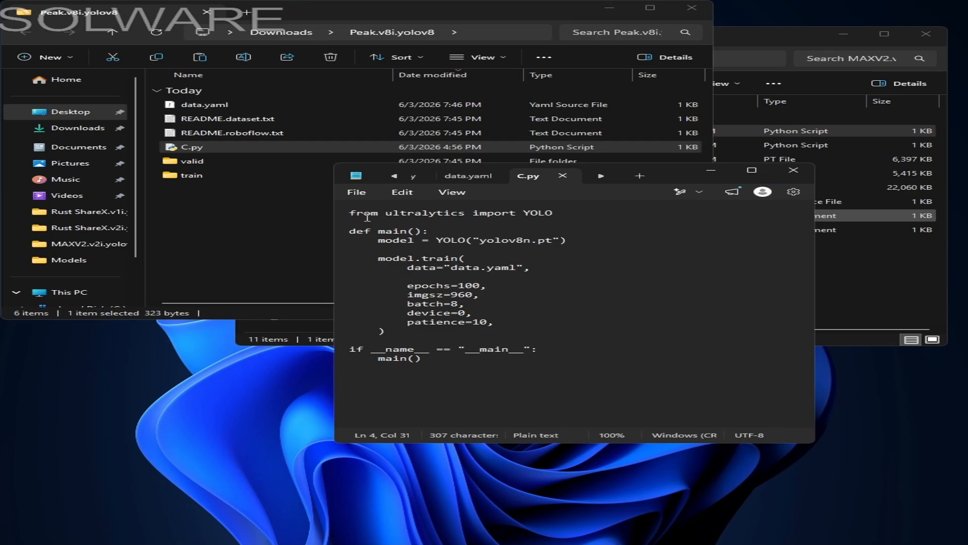
# In the C.py training script, set epochs to 5 and imgsz to 640.
pyautogui.moveTo(352, 213); pyautogui.dragTo(516, 218)
pyautogui.click(474, 224)
pyautogui.click(511, 321)
pyautogui.click(491, 375)
pyautogui.click(454, 303)
pyautogui.click(484, 285)
pyautogui.moveTo(487, 286); pyautogui.dragTo(467, 289)
pyautogui.click(482, 286)
pyautogui.press('BackSpace')
pyautogui.press('BackSpace')
pyautogui.press('BackSpace')
pyautogui.click(477, 297)
pyautogui.press('BackSpace')
pyautogui.press('BackSpace')
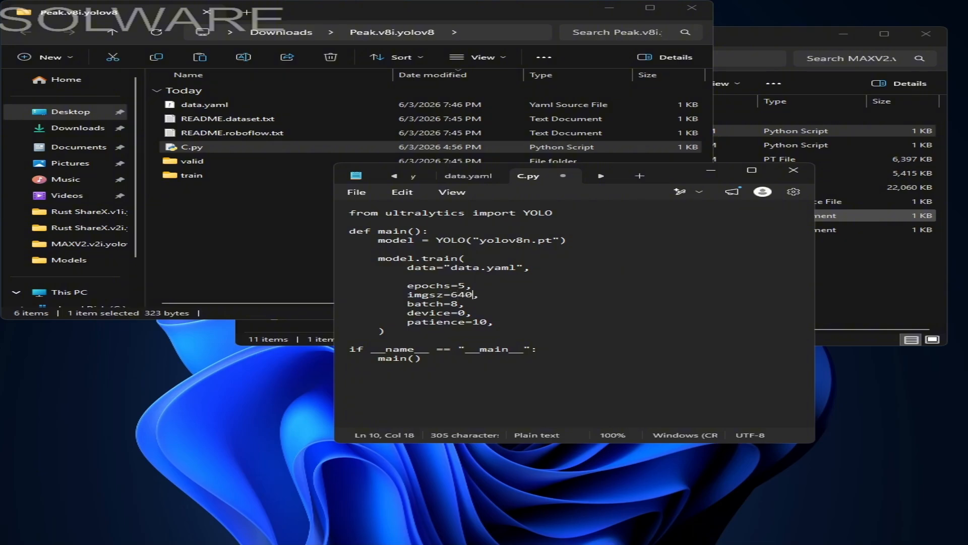
# Set batch to 14 and patience to 0 in C.py and save the script.
pyautogui.click(461, 303)
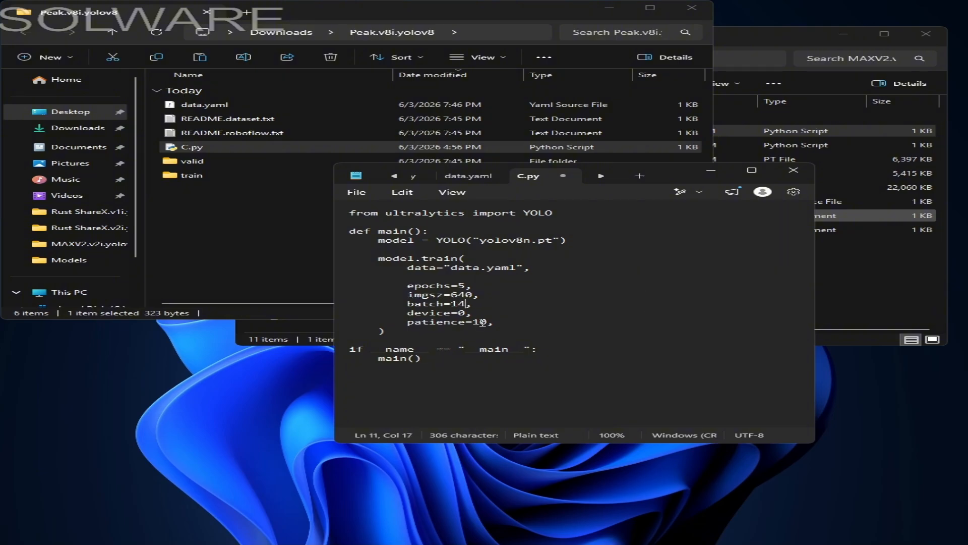
pyautogui.doubleClick(482, 323)
pyautogui.press('BackSpace')
pyautogui.write('0')
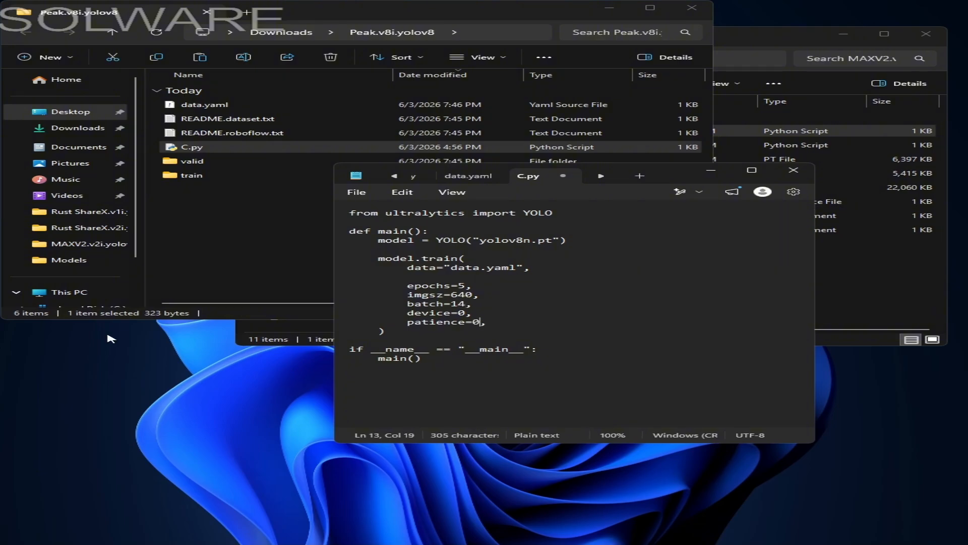
pyautogui.click(488, 392)
pyautogui.hotkey('ctrl', 's')
pyautogui.click(726, 349)
# Check the epochs, patience and batch values in the saved script and close Notepad.
pyautogui.click(466, 286)
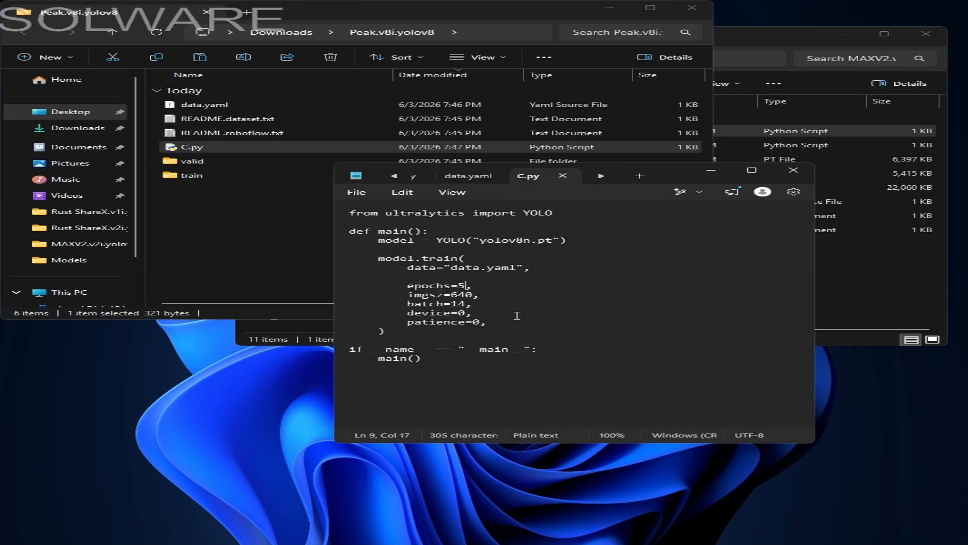
pyautogui.moveTo(463, 286); pyautogui.dragTo(444, 286)
pyautogui.moveTo(480, 323); pyautogui.dragTo(463, 329)
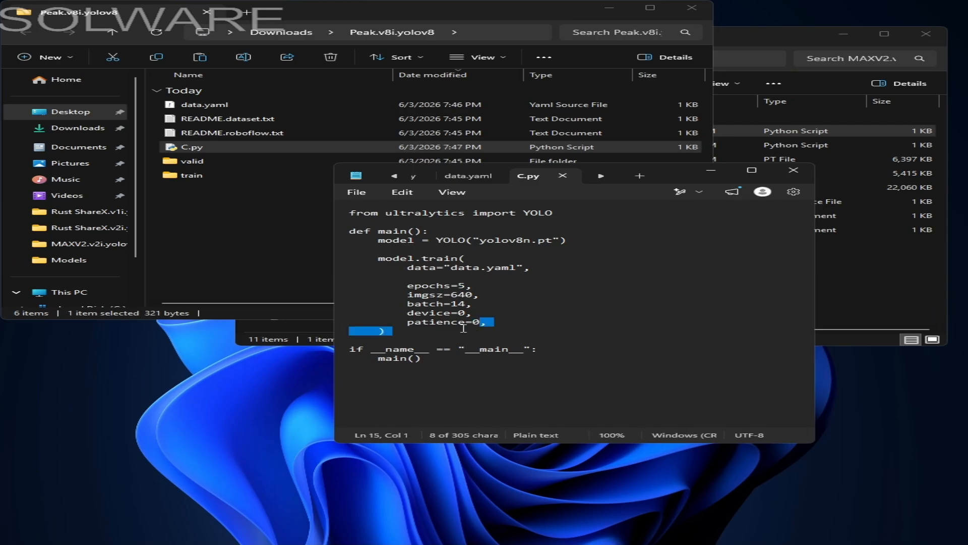
pyautogui.click(479, 324)
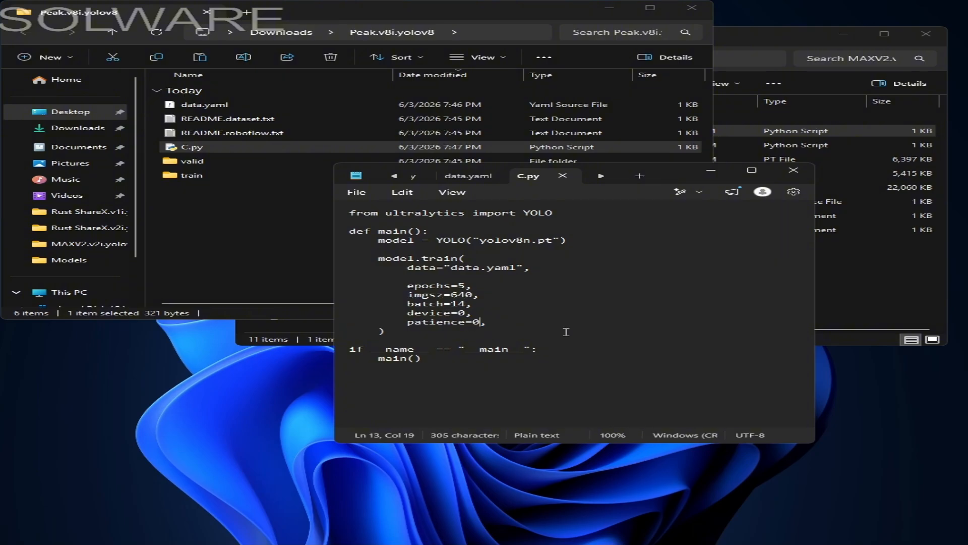
pyautogui.click(467, 303)
pyautogui.click(538, 321)
pyautogui.click(793, 171)
# Reopen C.py in Notepad to recheck the training parameters, and close it again.
pyautogui.click(470, 239)
pyautogui.click(444, 155)
pyautogui.rightClick(444, 155)
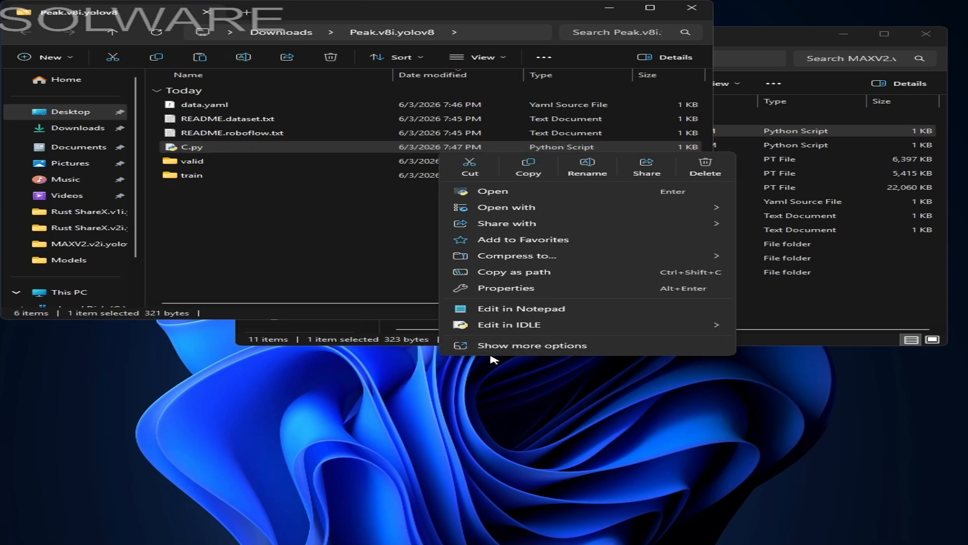
pyautogui.click(497, 310)
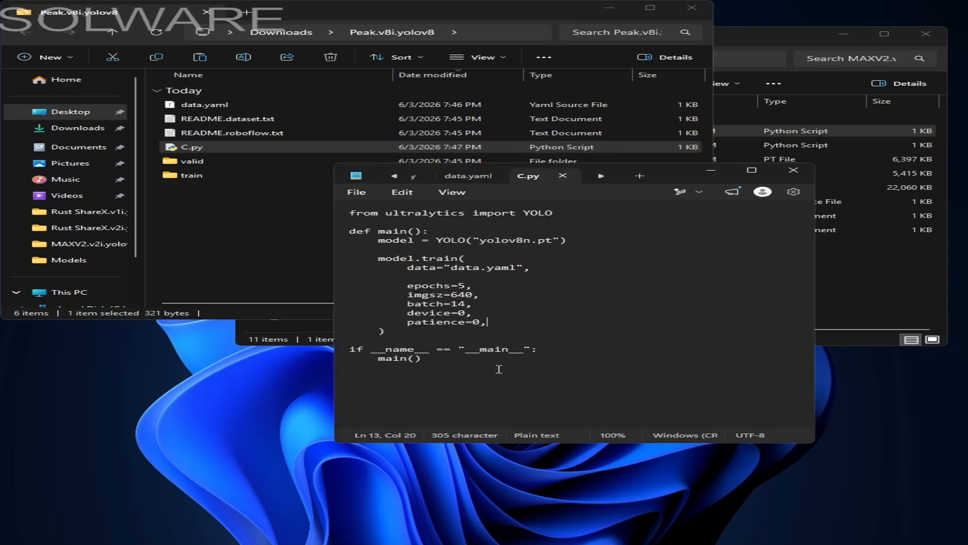
pyautogui.moveTo(494, 368); pyautogui.dragTo(373, 287)
pyautogui.click(414, 286)
pyautogui.click(793, 170)
# Open a command prompt in the Peak.v8i.yolov8 folder and start the training with "python C.py".
pyautogui.click(501, 32)
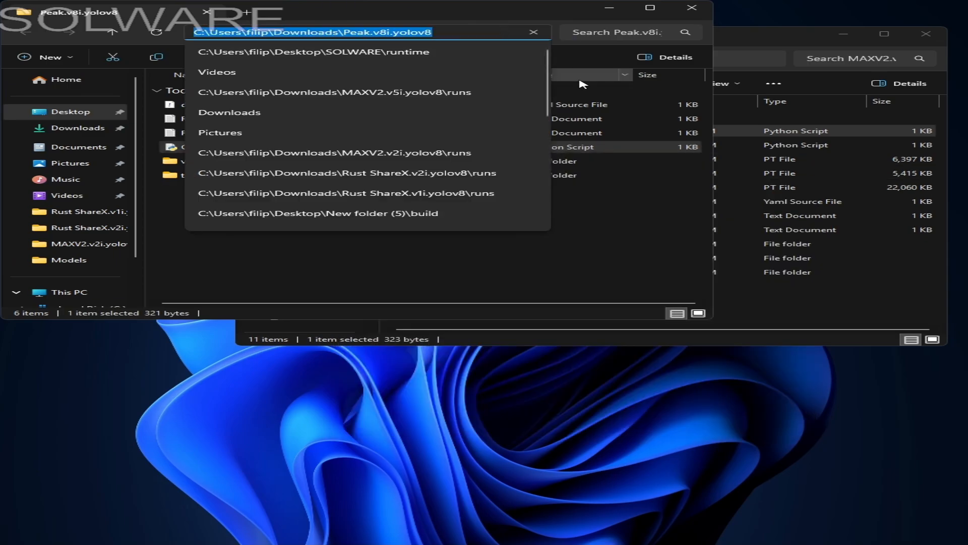
pyautogui.click(583, 86)
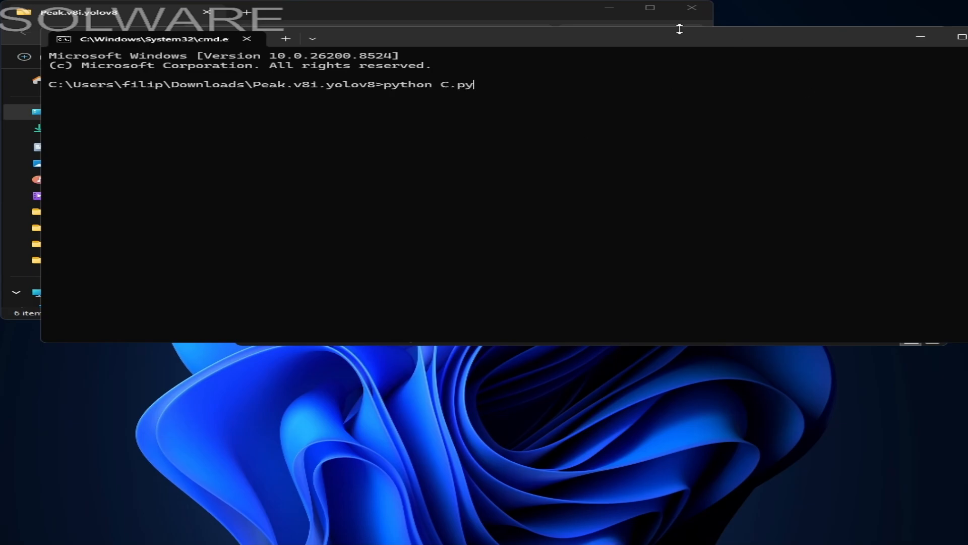
pyautogui.moveTo(650, 41); pyautogui.dragTo(623, 213)
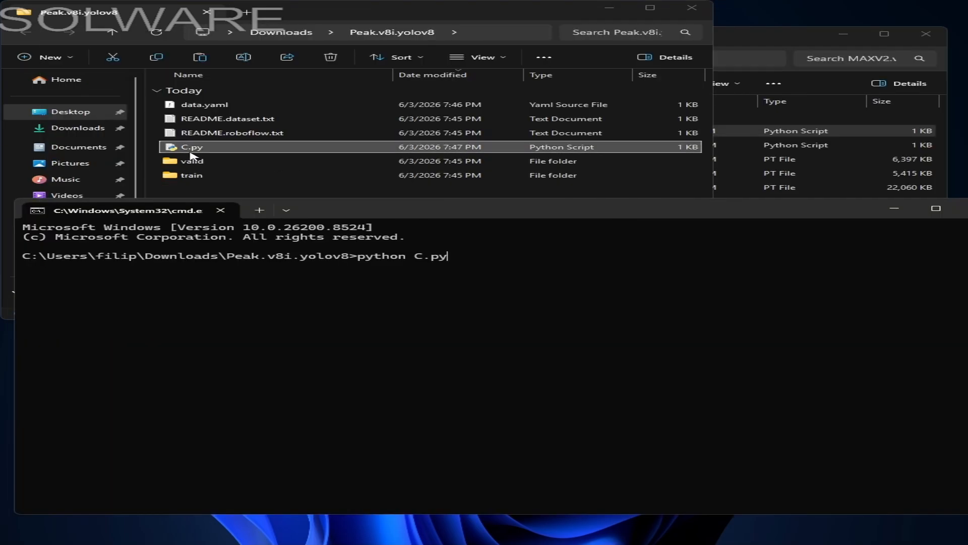
pyautogui.moveTo(462, 259); pyautogui.dragTo(386, 262)
pyautogui.click(502, 256)
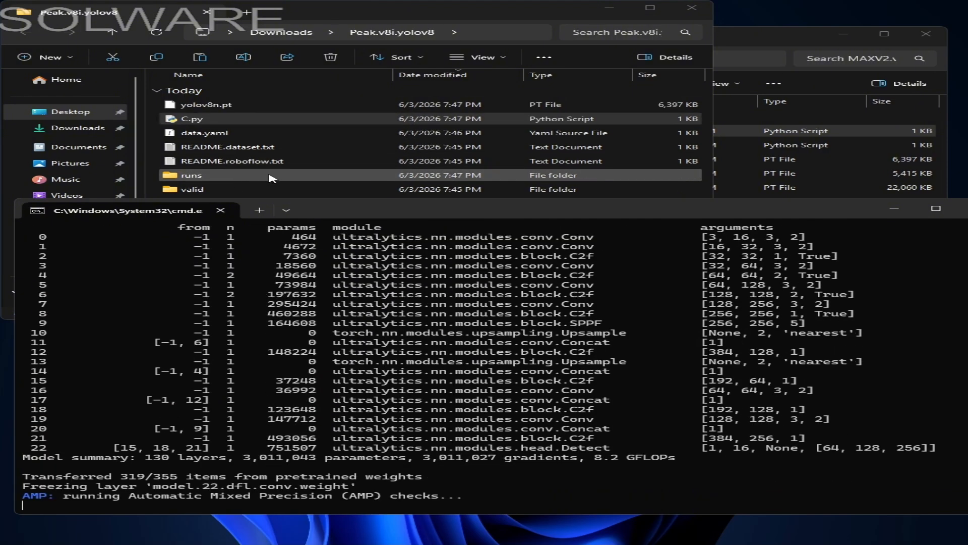
# Examine the files and folders that training adds to the Peak.v8i.yolov8 folder alongside the terminal output.
pyautogui.click(376, 189)
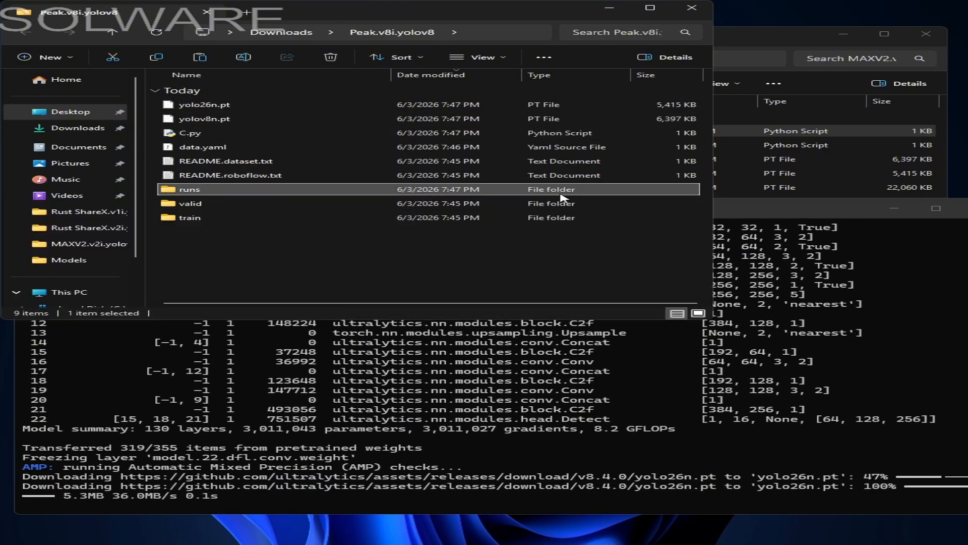
pyautogui.click(791, 212)
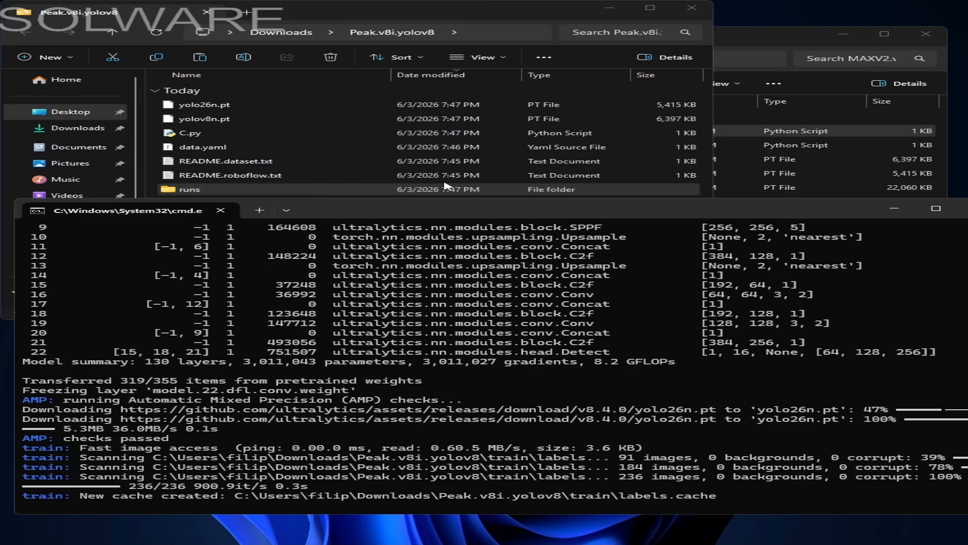
pyautogui.click(374, 175)
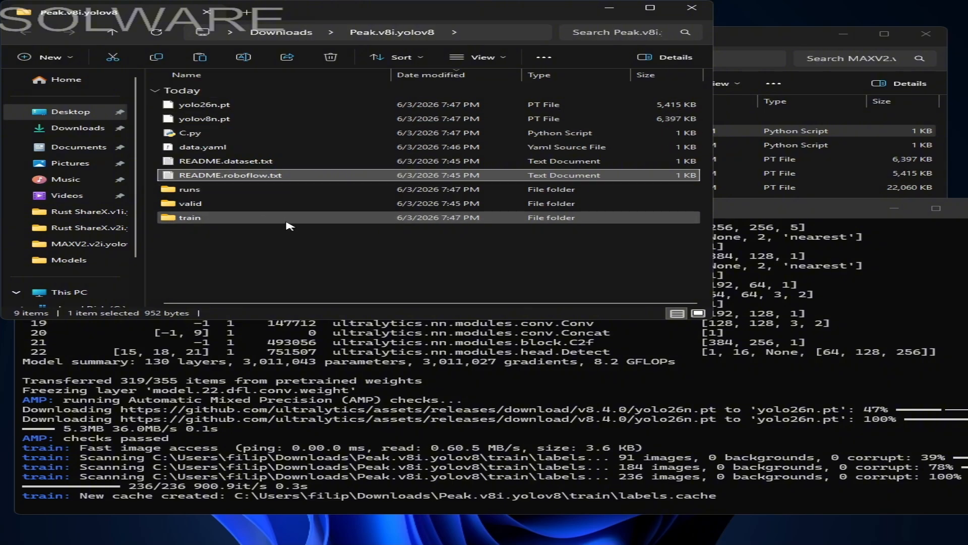
pyautogui.click(347, 295)
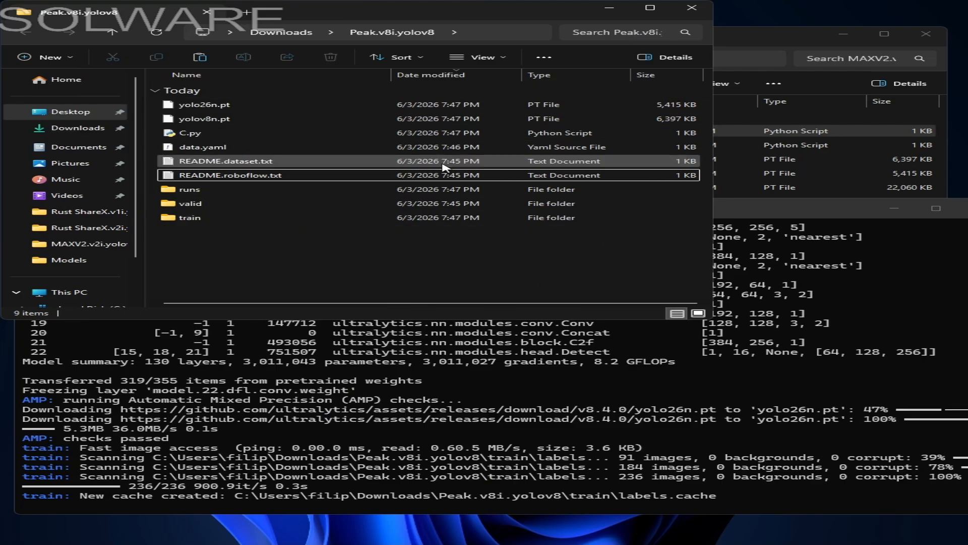
# Switch to Chrome and view the Peak project's Dataset and Annotate pages in Roboflow.
pyautogui.hotkey('alt', 'Tab')
pyautogui.hotkey('alt', 'Tab')
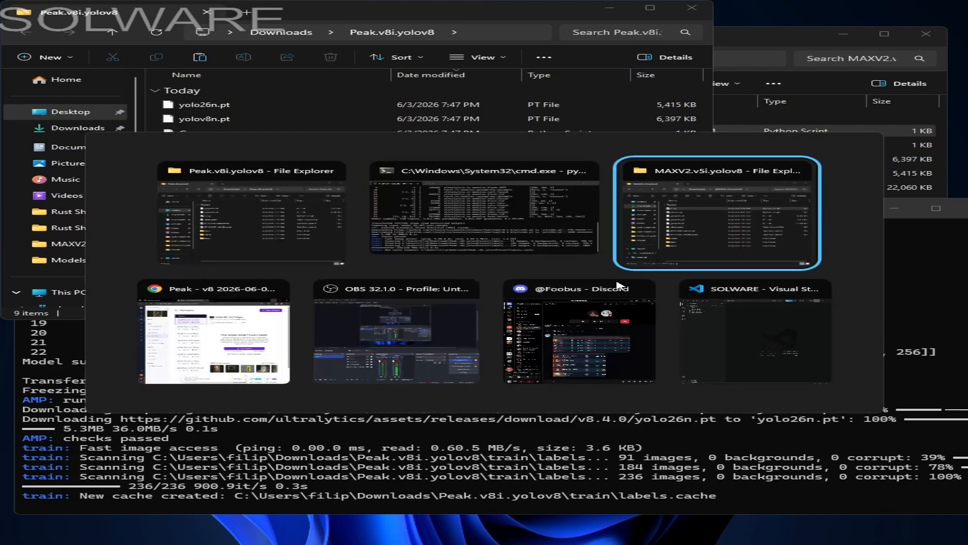
pyautogui.click(217, 328)
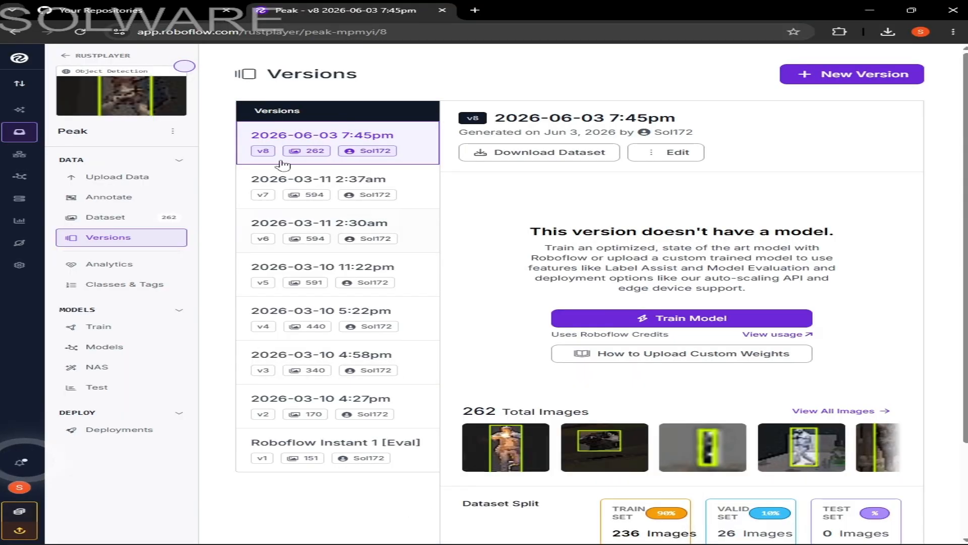
pyautogui.click(108, 217)
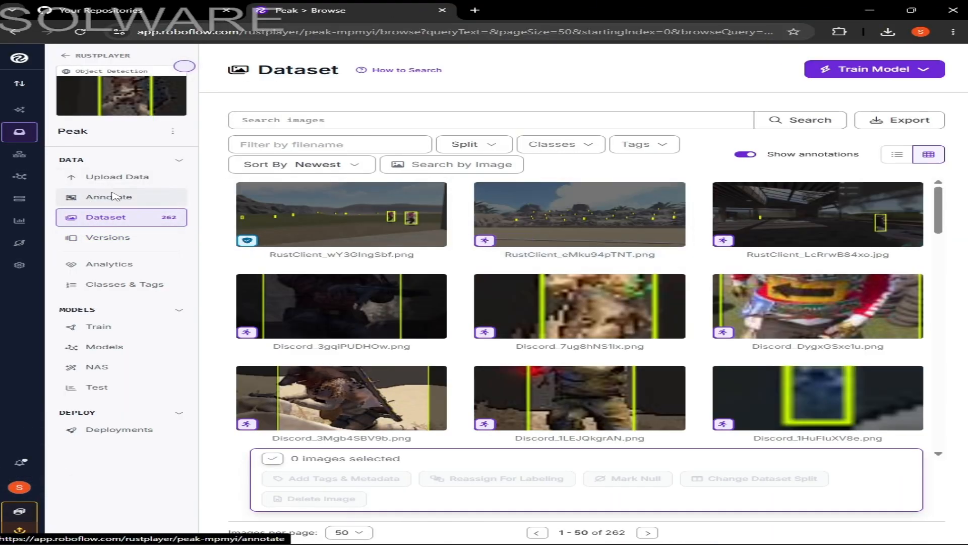
pyautogui.click(104, 197)
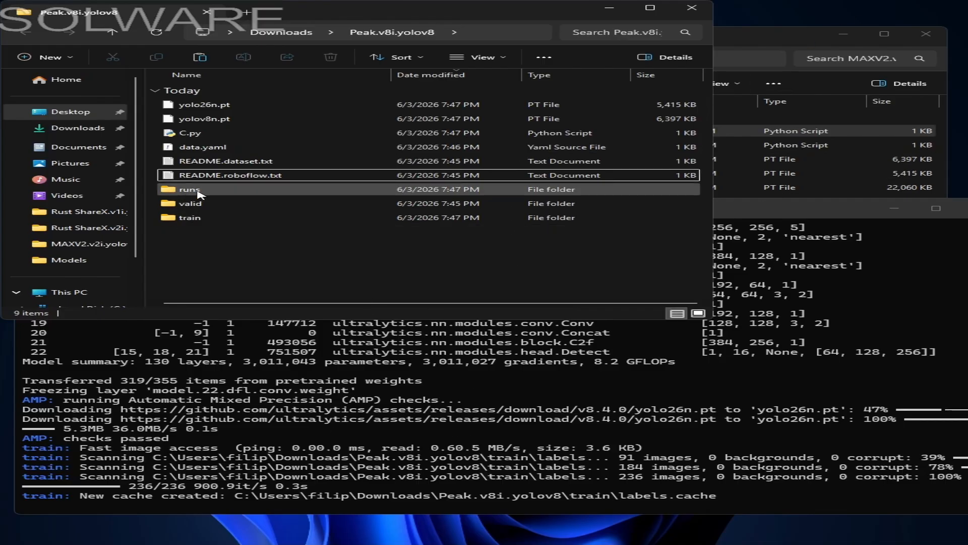
# Minimise the terminal and both File Explorer windows and bring up Chrome with the Roboflow Annotate page.
pyautogui.click(893, 208)
pyautogui.click(843, 34)
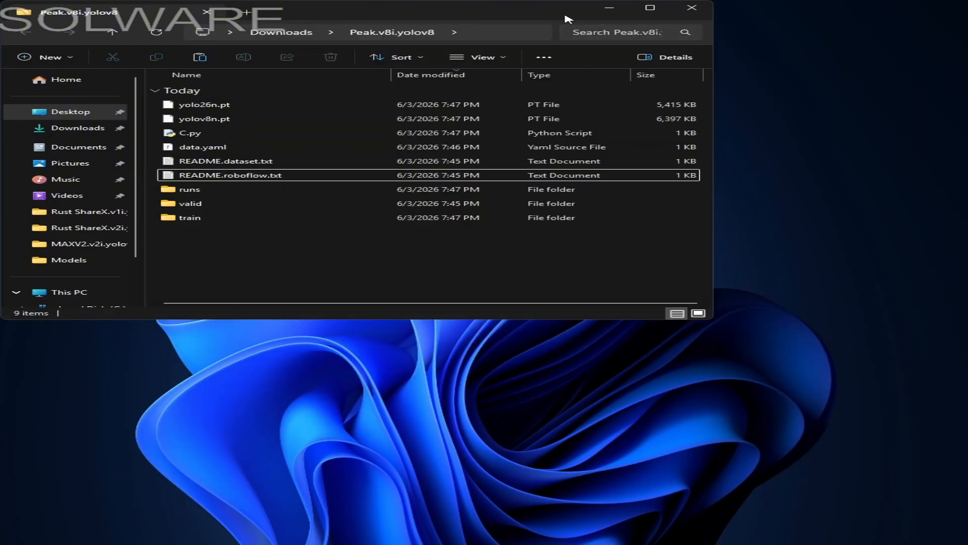
pyautogui.click(609, 8)
pyautogui.click(103, 532)
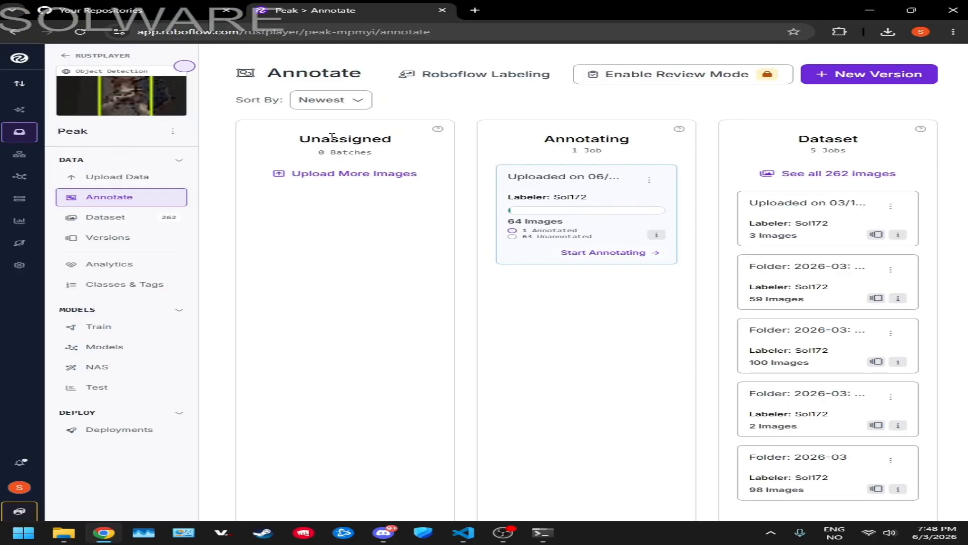
# Open the Solware-YOLO-Auto-Local-Labeler repository from the GitHub repositories page.
pyautogui.click(101, 10)
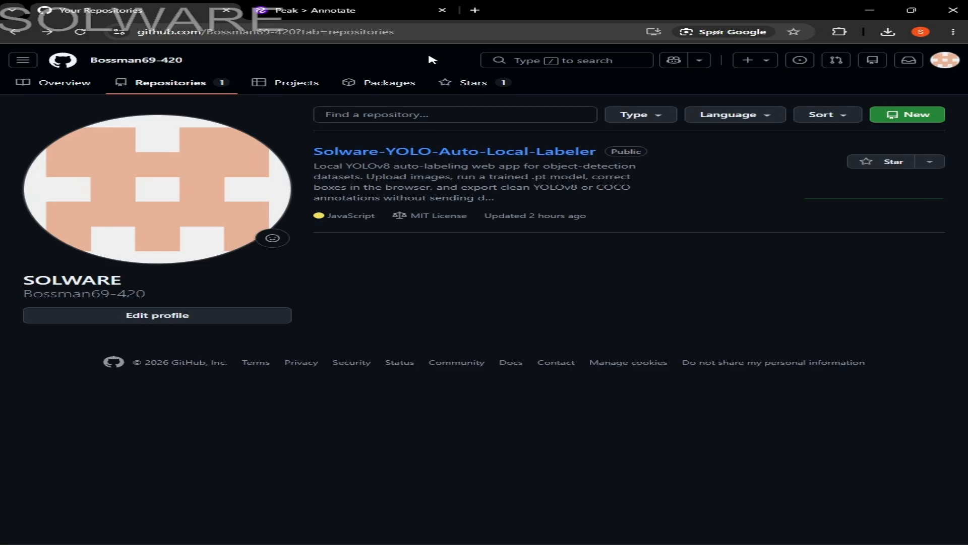
pyautogui.click(184, 32)
pyautogui.click(530, 163)
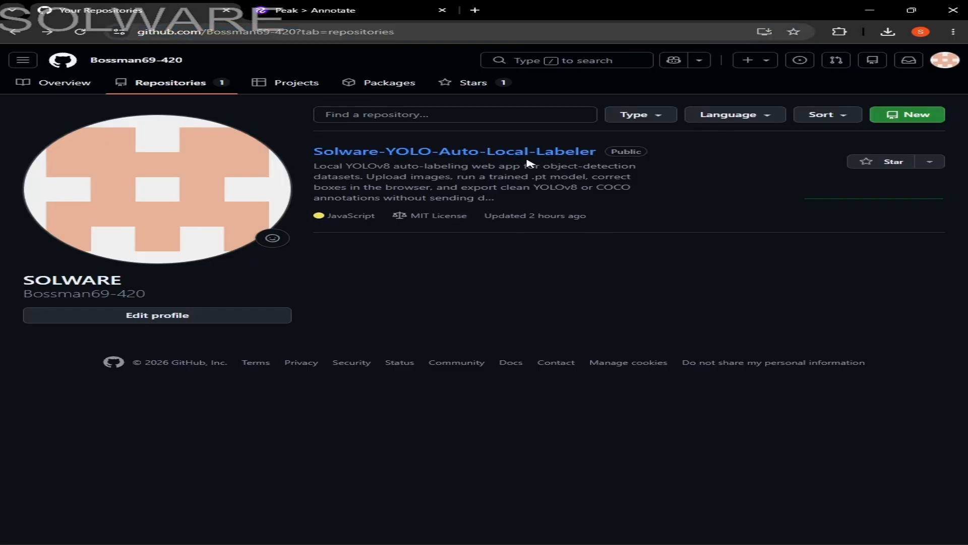
pyautogui.click(331, 153)
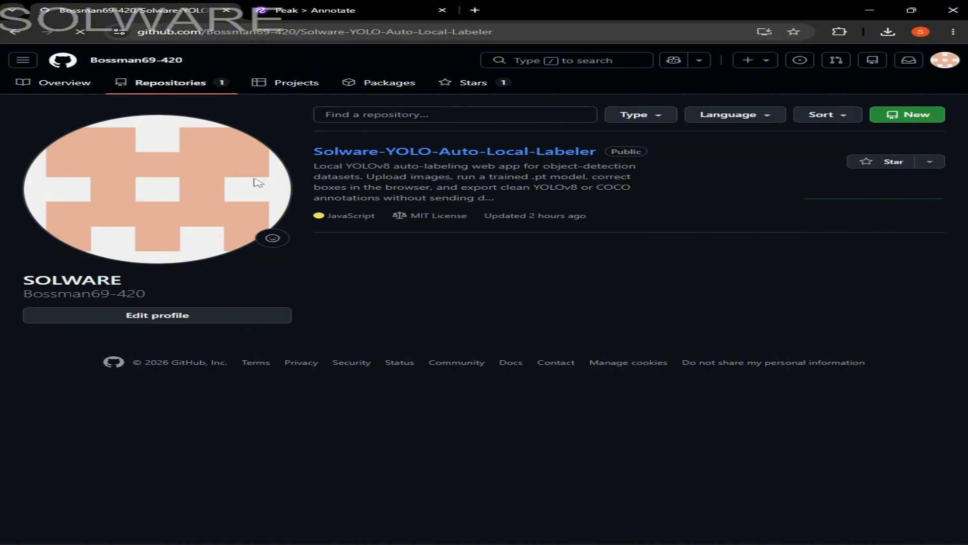
# View the repository's clone and ZIP download options, and minimise Chrome.
pyautogui.click(636, 154)
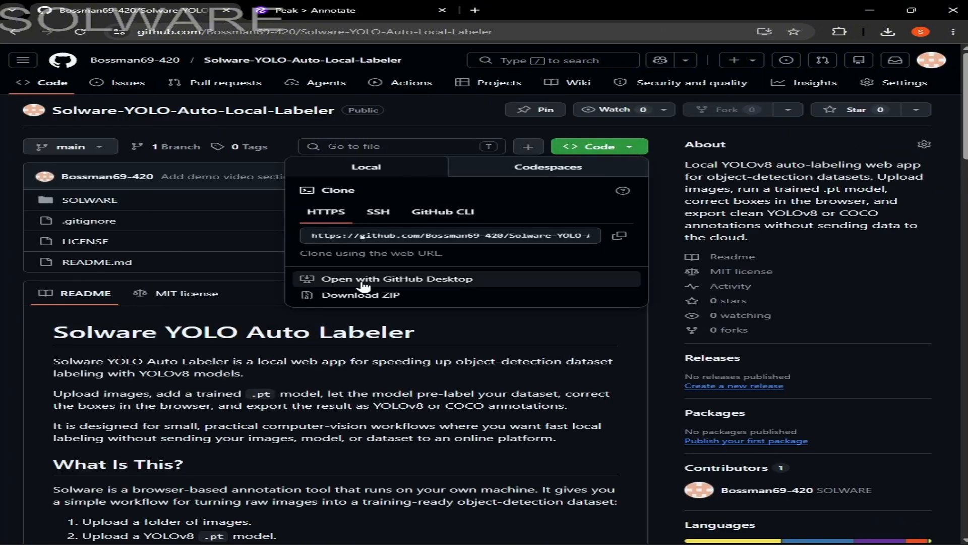
pyautogui.click(318, 302)
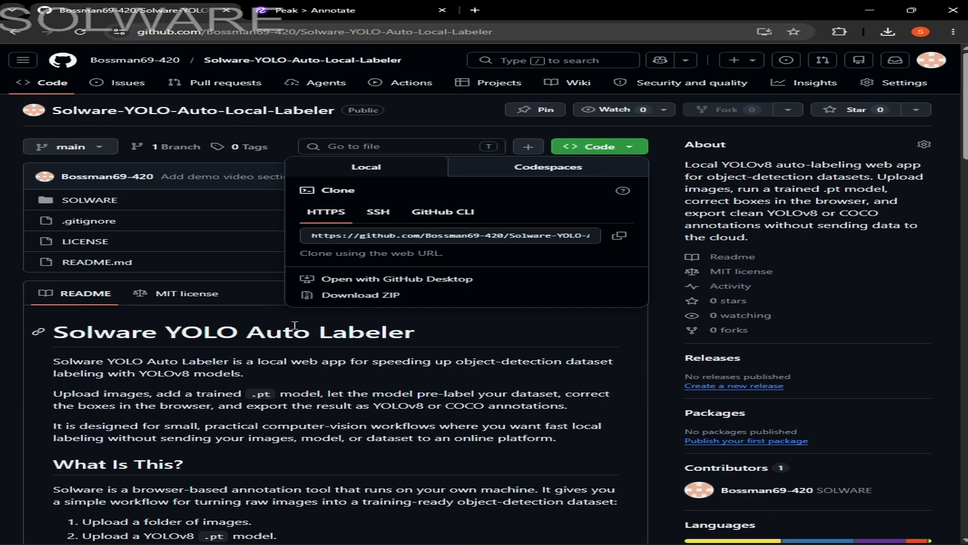
pyautogui.click(869, 10)
# Open a separate File Explorer window on Local Disk (C:) and go into the SOLWARE folder.
pyautogui.moveTo(65, 529)
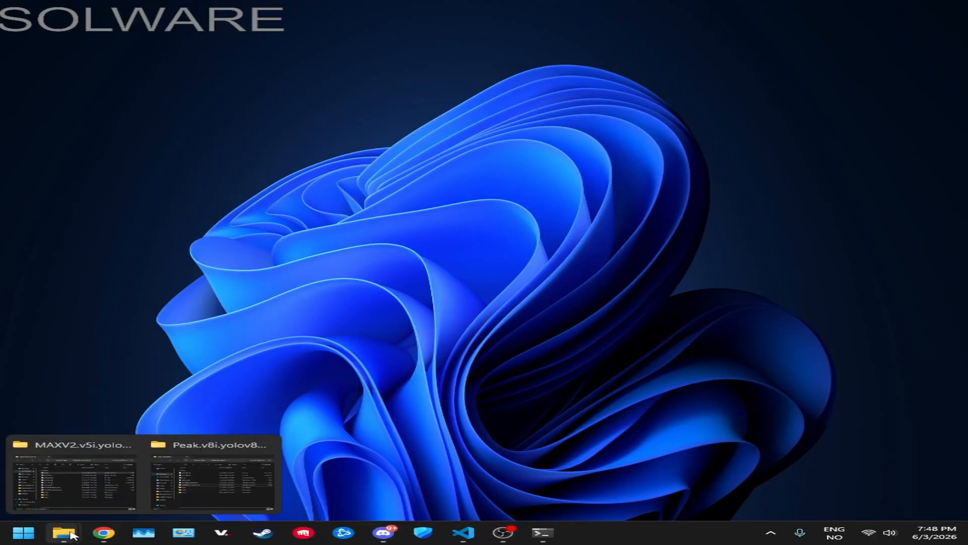
pyautogui.click(71, 507)
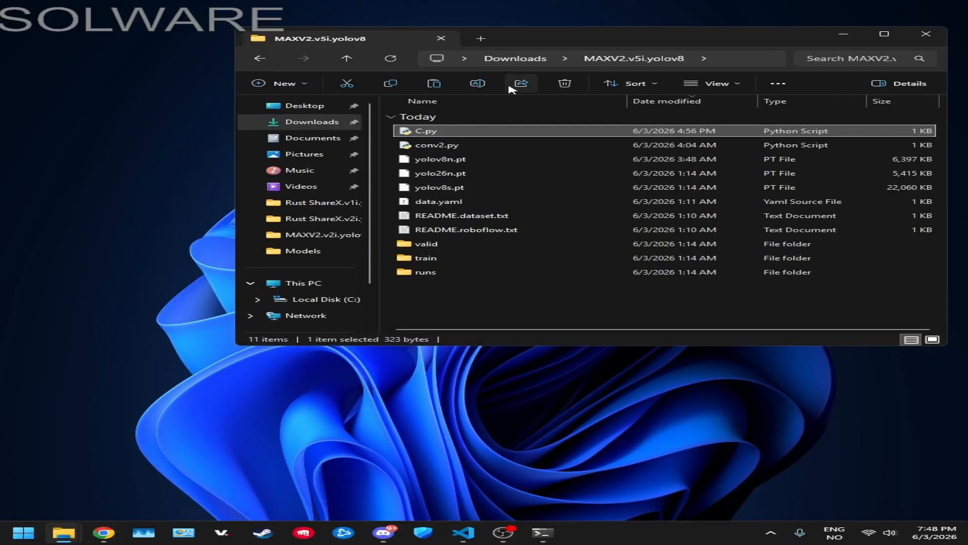
pyautogui.click(481, 38)
pyautogui.moveTo(580, 40); pyautogui.dragTo(353, 217)
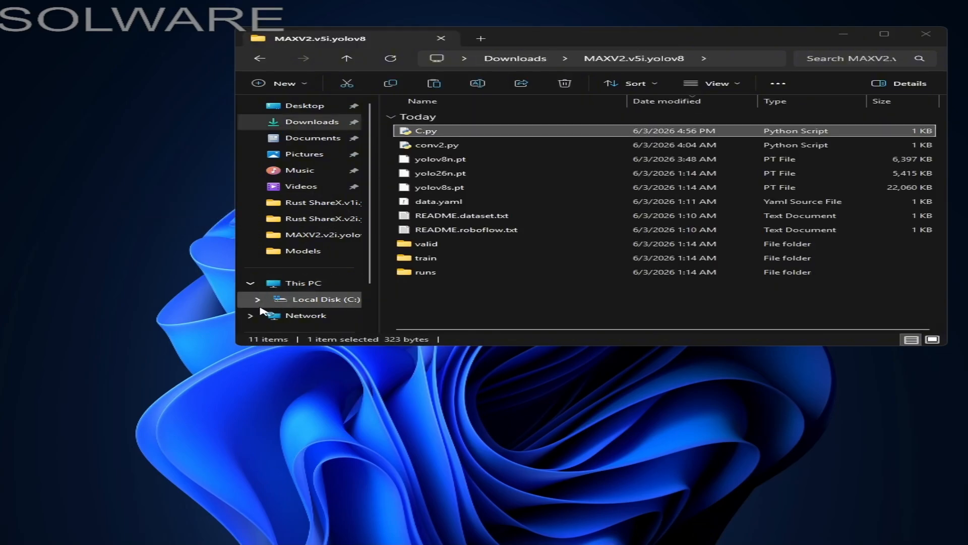
pyautogui.click(298, 471)
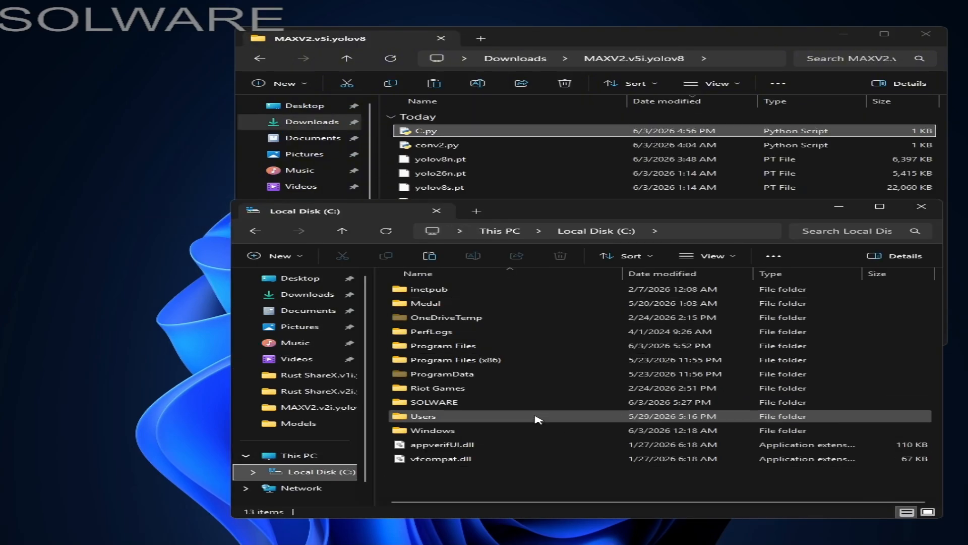
pyautogui.doubleClick(452, 402)
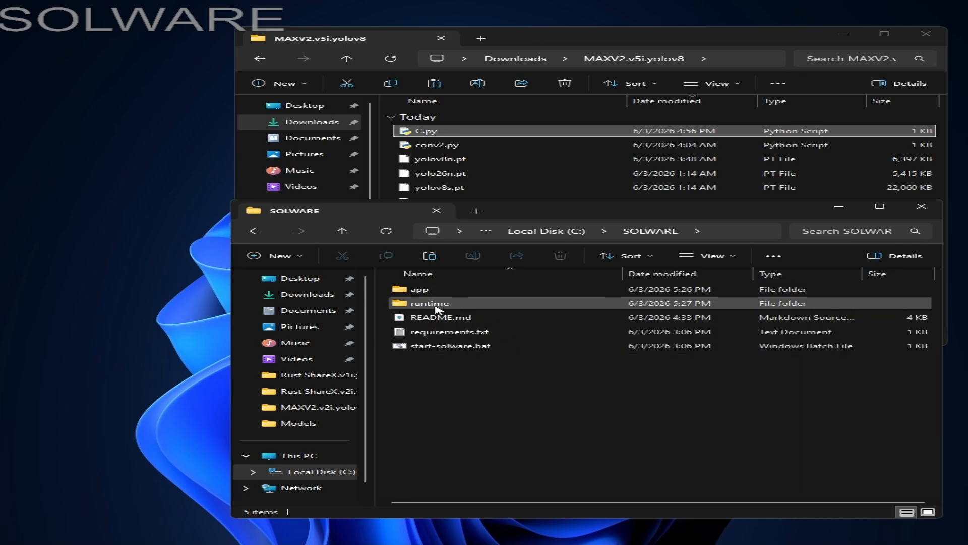
# Launch the Solware labeling web app by running start-solware.bat.
pyautogui.rightClick(432, 347)
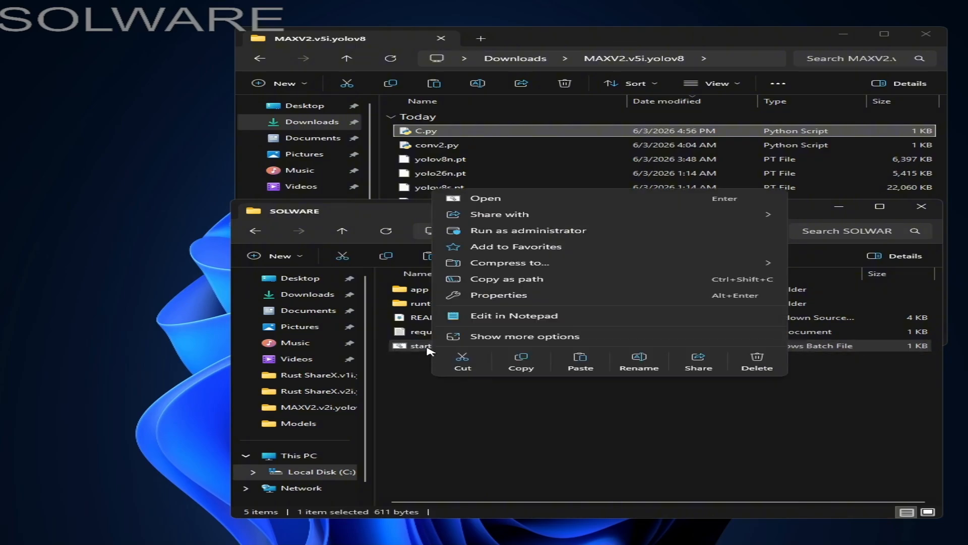
pyautogui.press('Escape')
pyautogui.doubleClick(450, 347)
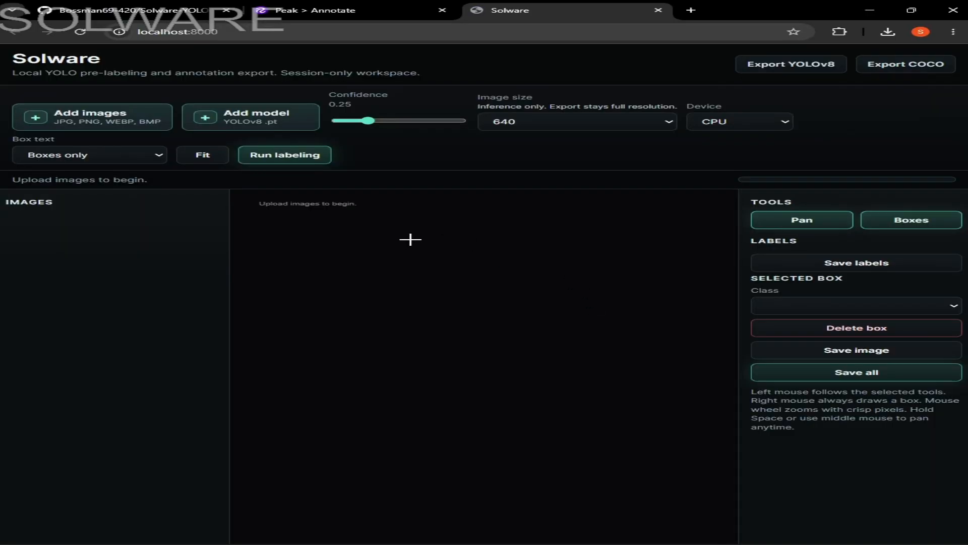
# Look over the Solware page header and return to the app's GitHub repository page.
pyautogui.moveTo(123, 62); pyautogui.dragTo(27, 60)
pyautogui.moveTo(11, 63); pyautogui.dragTo(23, 59)
pyautogui.click(102, 7)
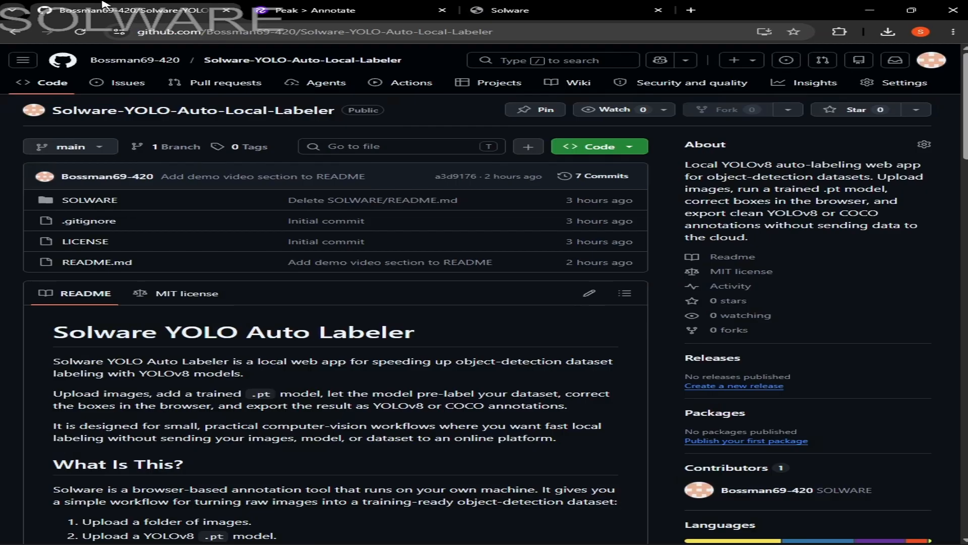
# View the contents of the repository's SOLWARE folder on GitHub and return to the Solware page.
pyautogui.click(87, 201)
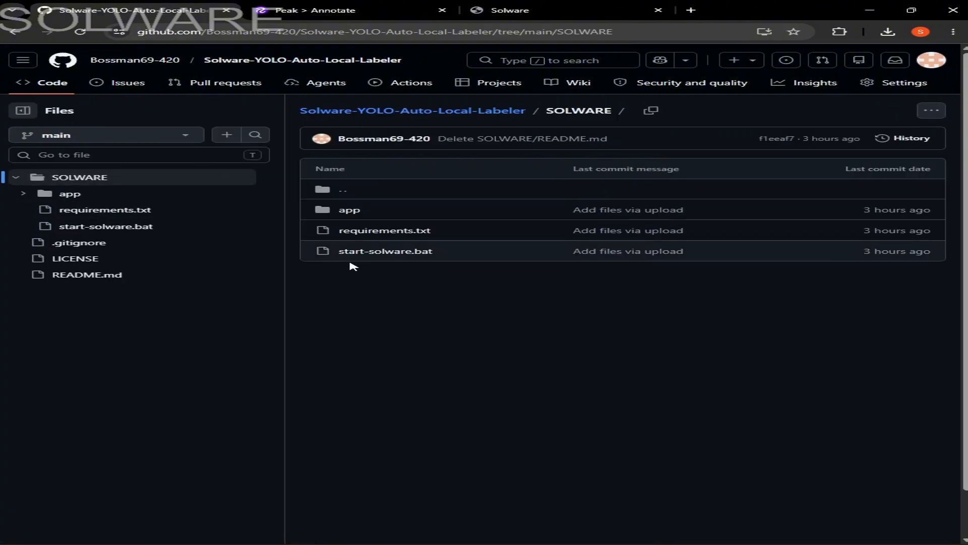
pyautogui.click(24, 193)
pyautogui.click(24, 194)
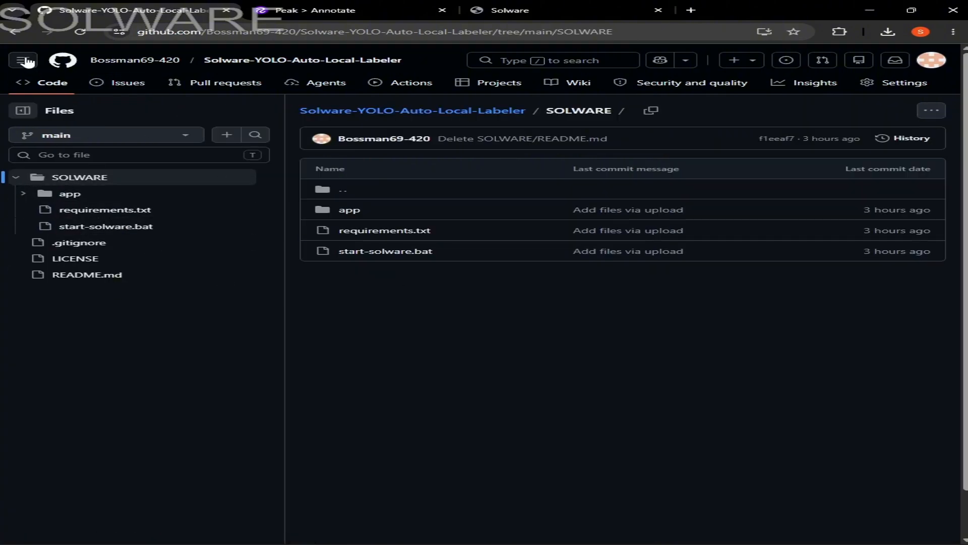
pyautogui.click(484, 10)
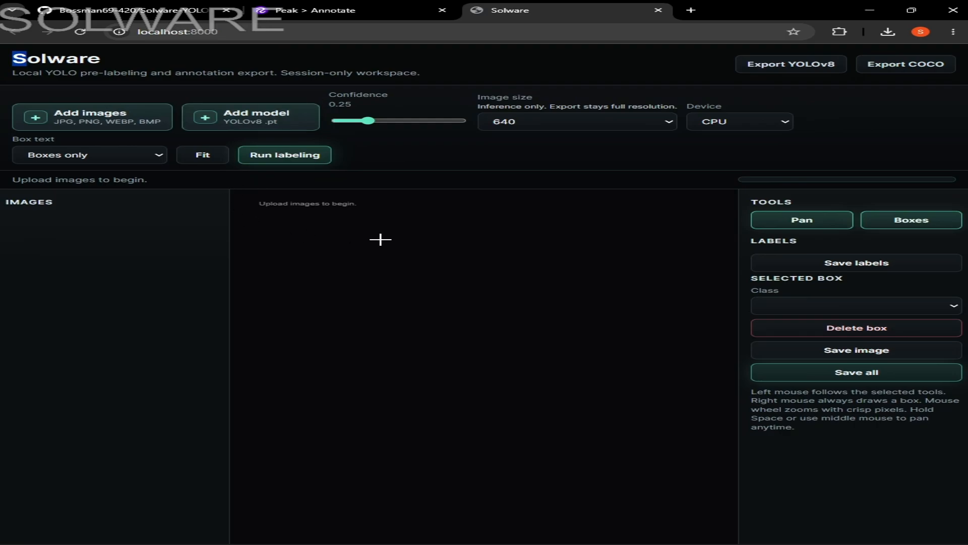
# Review the inference image size options and select 640.
pyautogui.click(574, 131)
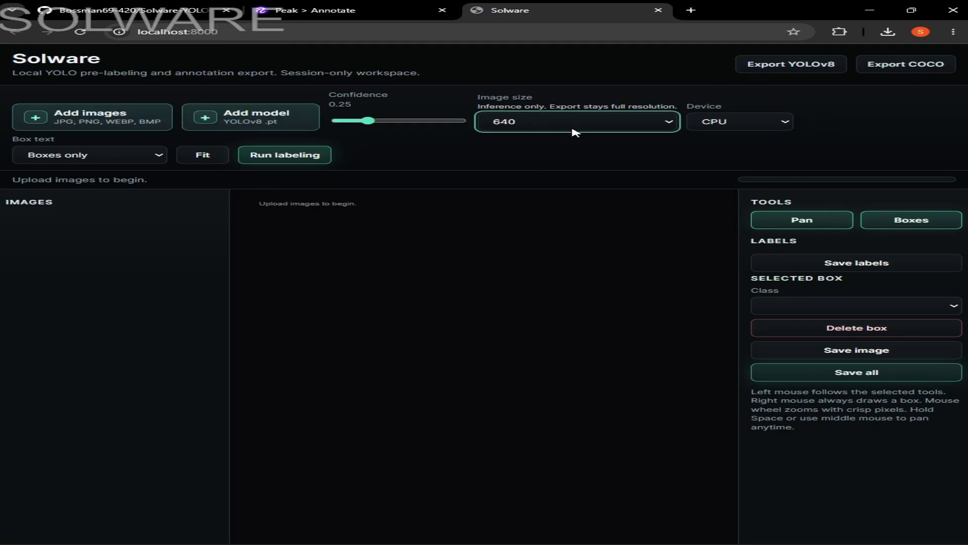
pyautogui.click(475, 142)
pyautogui.click(537, 121)
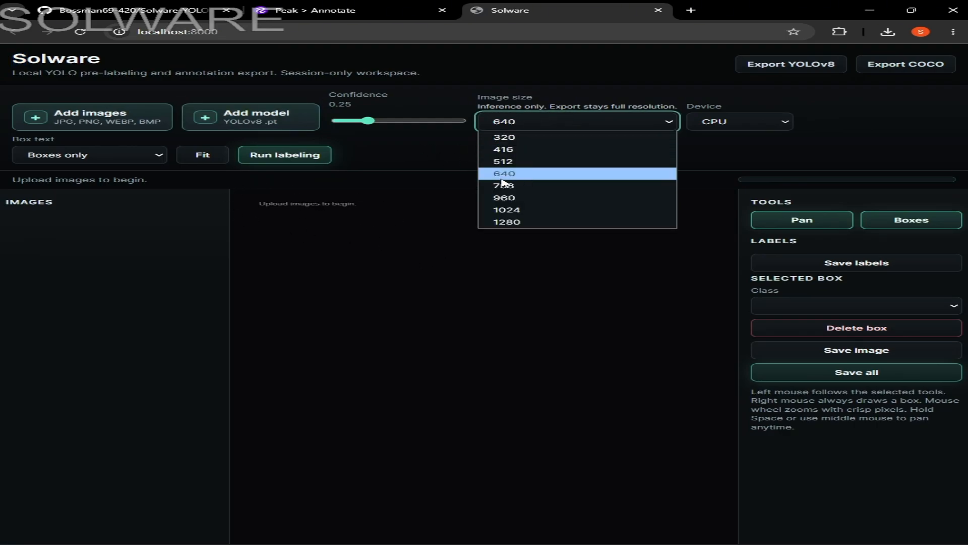
pyautogui.click(503, 177)
# Switch to the training terminal and examine the epoch progress and image size of the running training.
pyautogui.hotkey('alt', 'Tab')
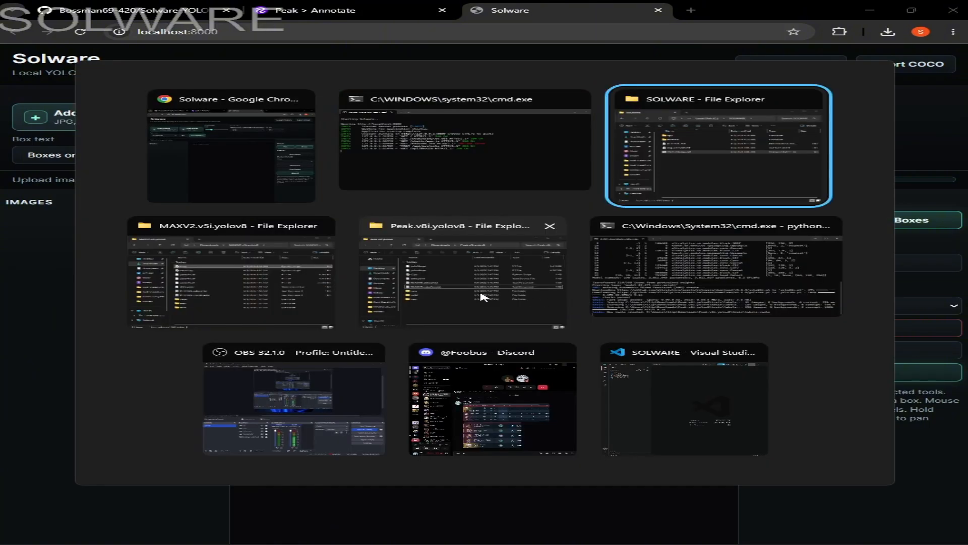
pyautogui.click(705, 315)
pyautogui.click(936, 208)
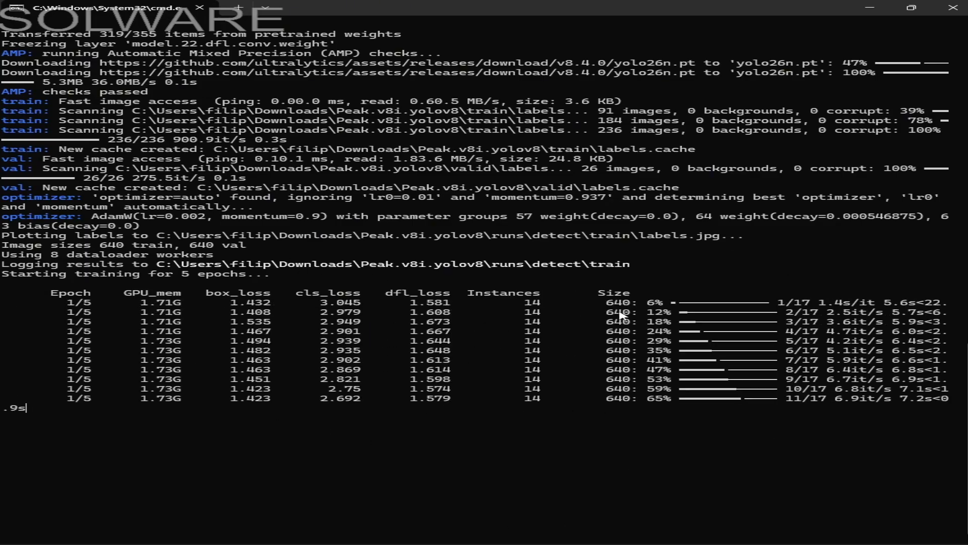
pyautogui.moveTo(600, 303); pyautogui.dragTo(624, 305)
pyautogui.click(626, 306)
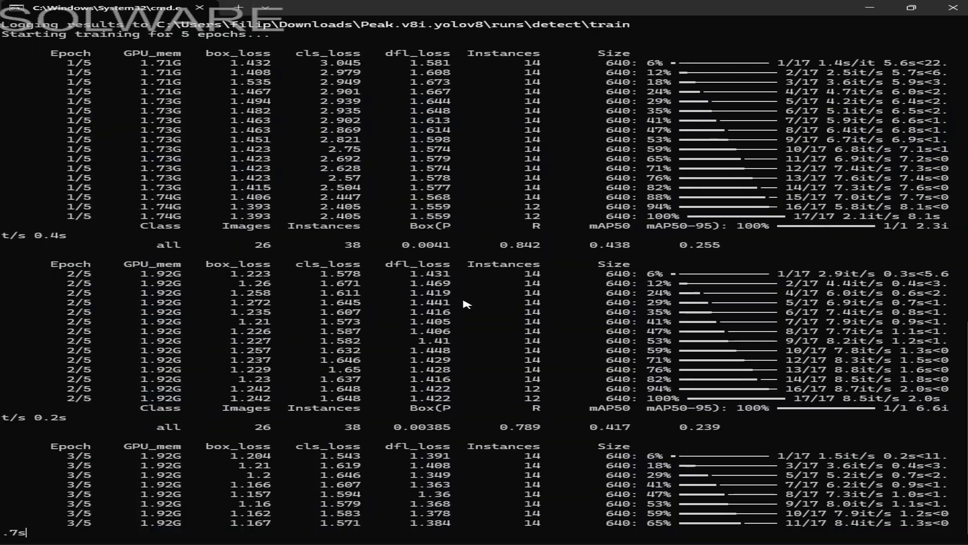
# Close the open SOLWARE, MAXV2.v5i.yolov8 and Peak.v8i.yolov8 File Explorer windows.
pyautogui.hotkey('alt', 'Tab')
pyautogui.click(328, 221)
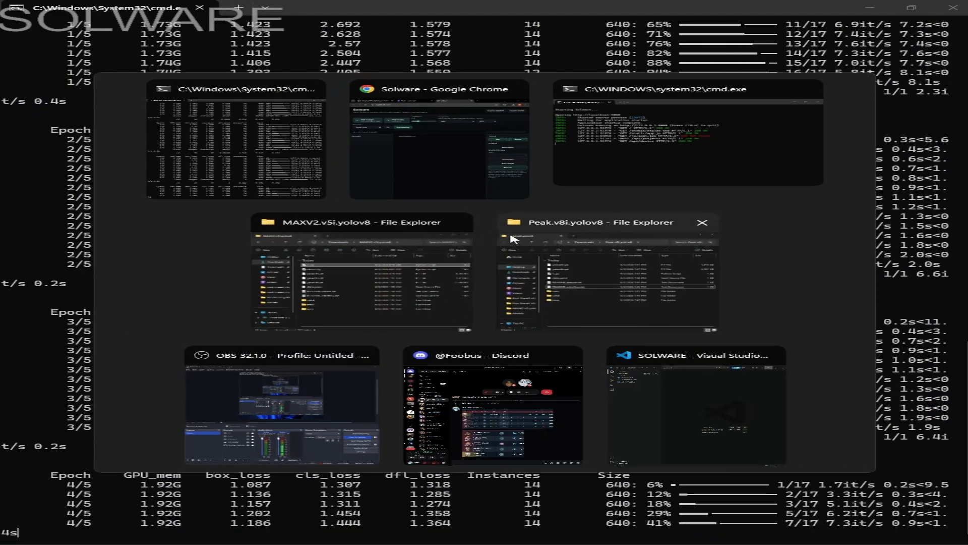
pyautogui.click(456, 222)
pyautogui.click(578, 222)
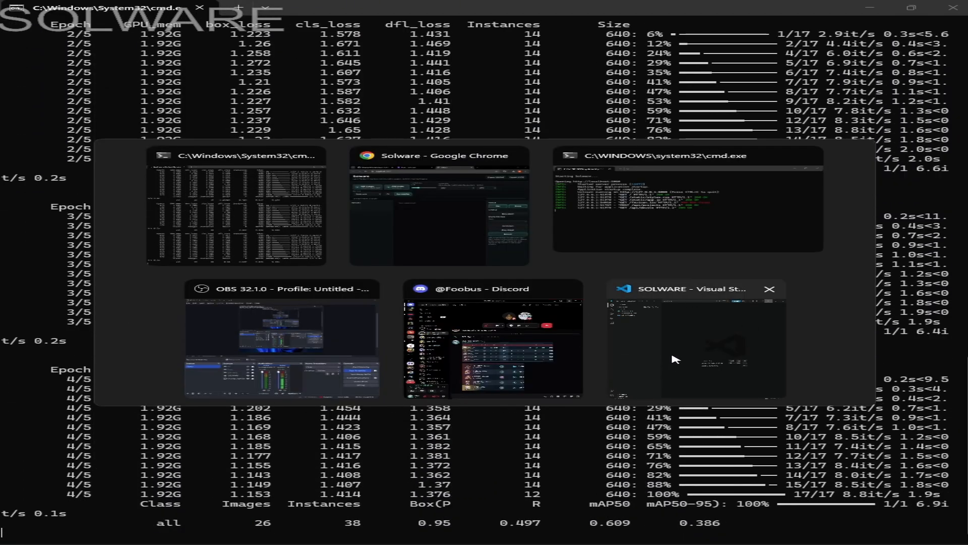
pyautogui.click(510, 67)
# Open a new File Explorer window on Downloads and go into the Peak.v8i.yolov8 folder.
pyautogui.click(64, 532)
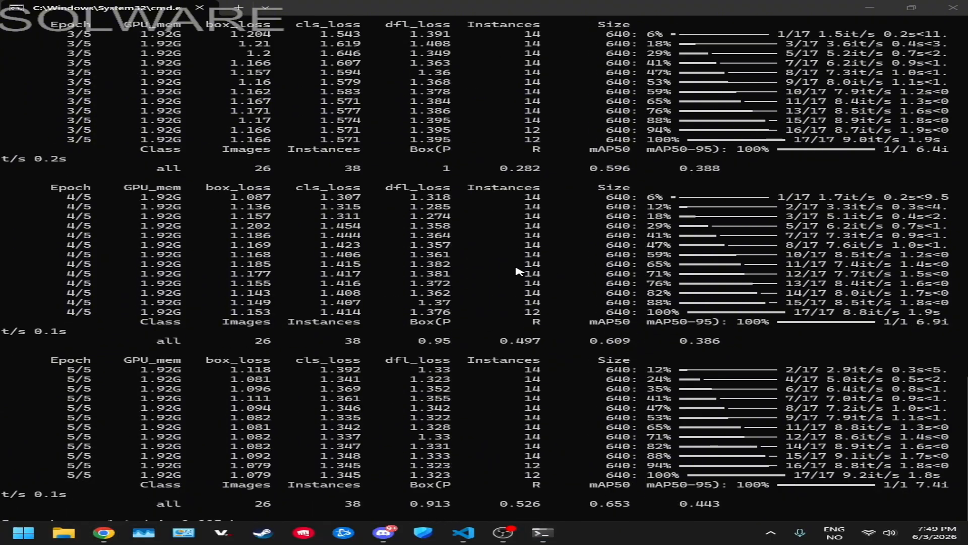
pyautogui.click(76, 95)
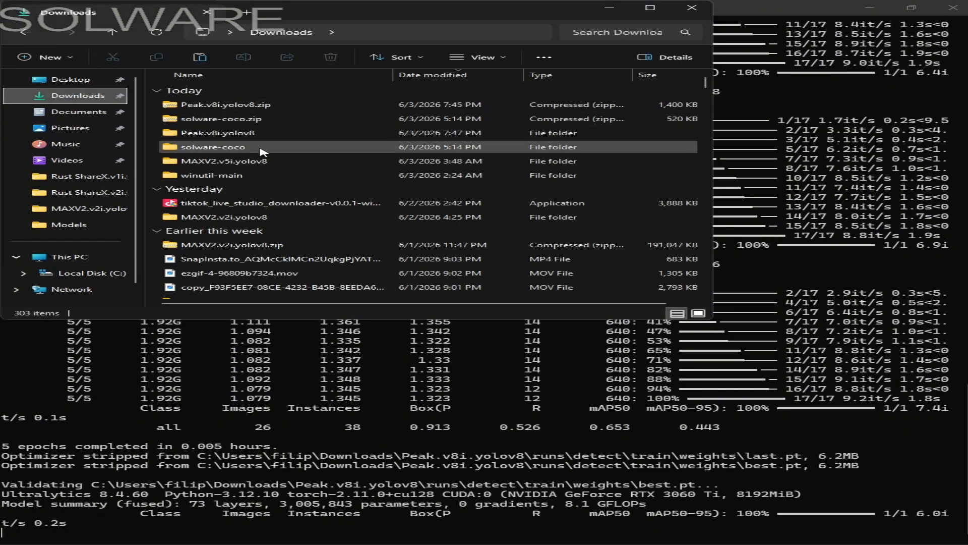
pyautogui.doubleClick(189, 133)
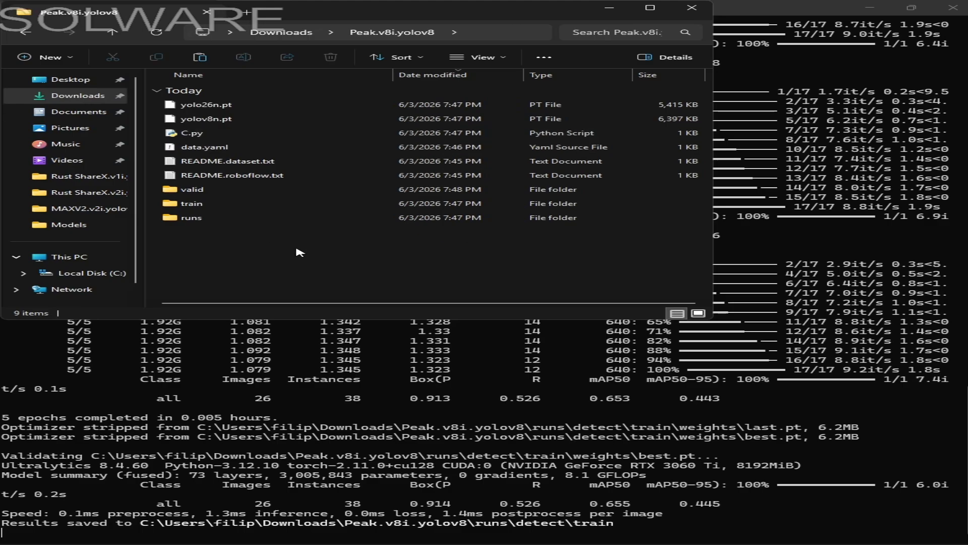
# Examine the mAP values of the last epoch and the final validation in the training terminal.
pyautogui.click(331, 402)
pyautogui.moveTo(769, 408); pyautogui.dragTo(582, 399)
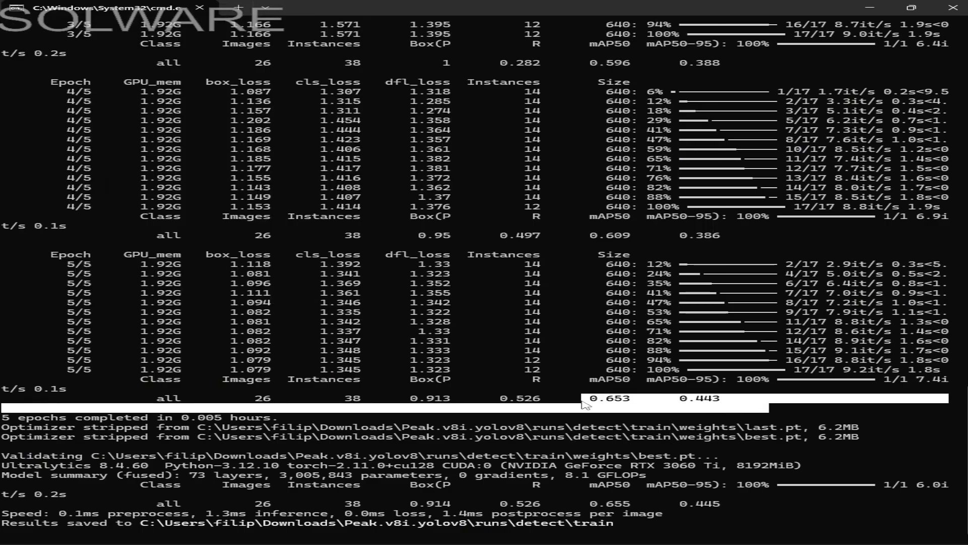
pyautogui.moveTo(740, 503); pyautogui.dragTo(339, 506)
pyautogui.click(363, 505)
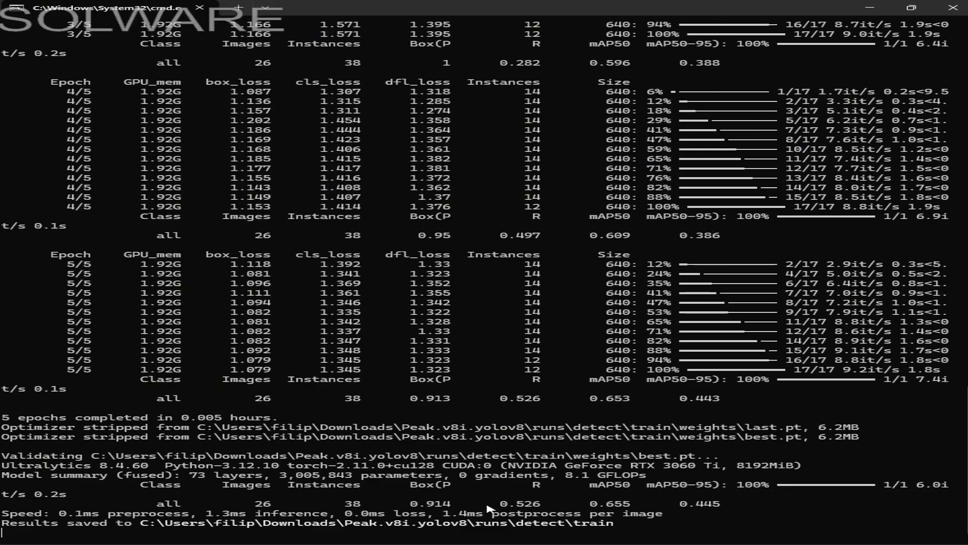
# Return to the Peak.v8i.yolov8 folder and go into runs\detect\train\weights to find the trained model files.
pyautogui.hotkey('alt', 'Tab')
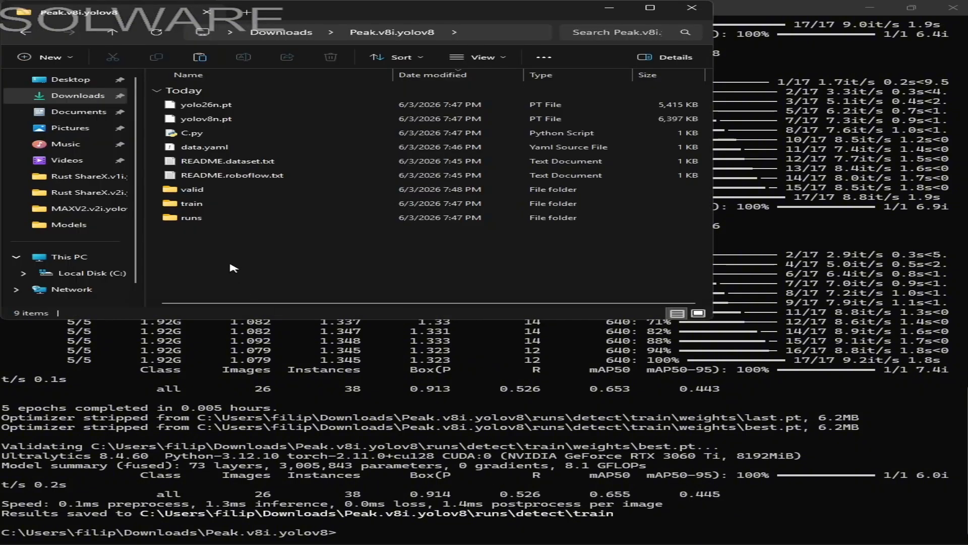
pyautogui.doubleClick(212, 218)
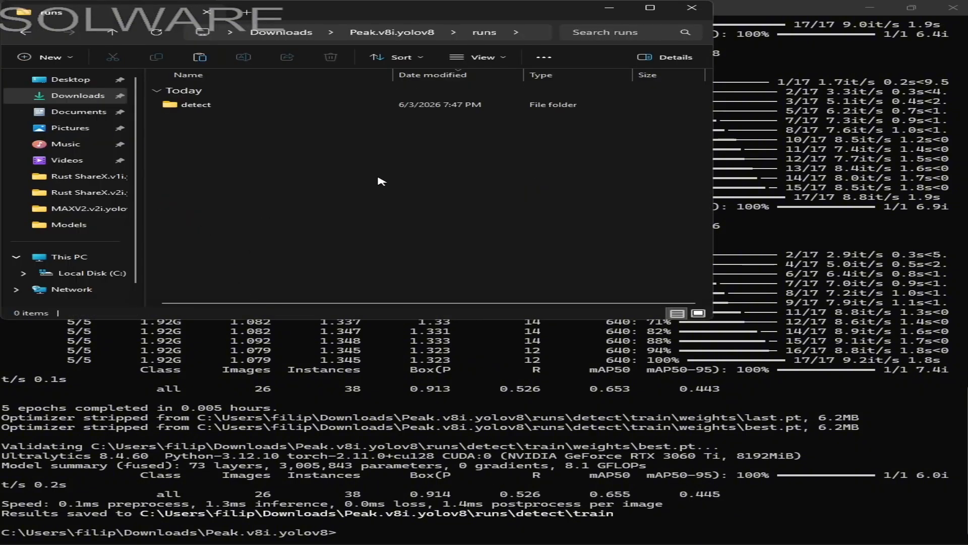
pyautogui.doubleClick(196, 106)
pyautogui.doubleClick(203, 109)
pyautogui.scroll(-1, 244, 293)
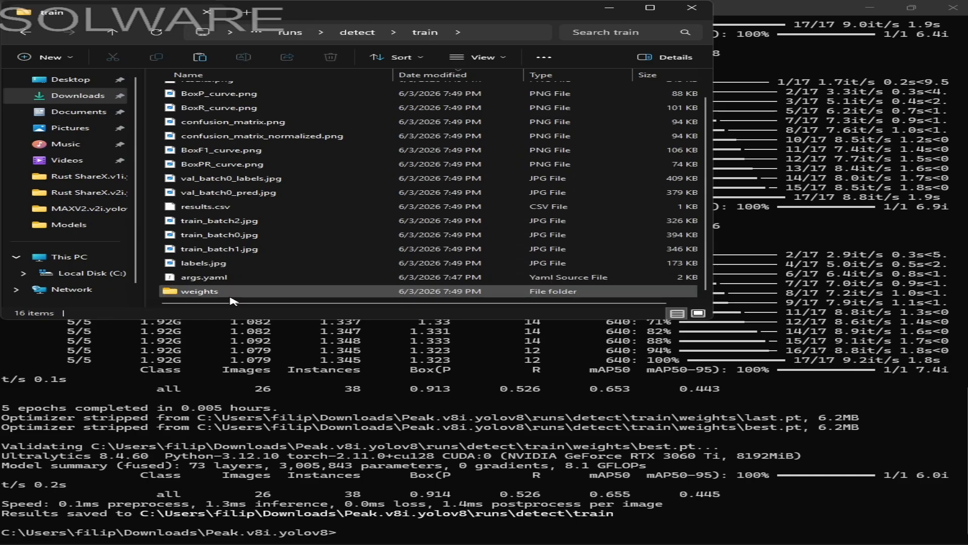
pyautogui.doubleClick(244, 290)
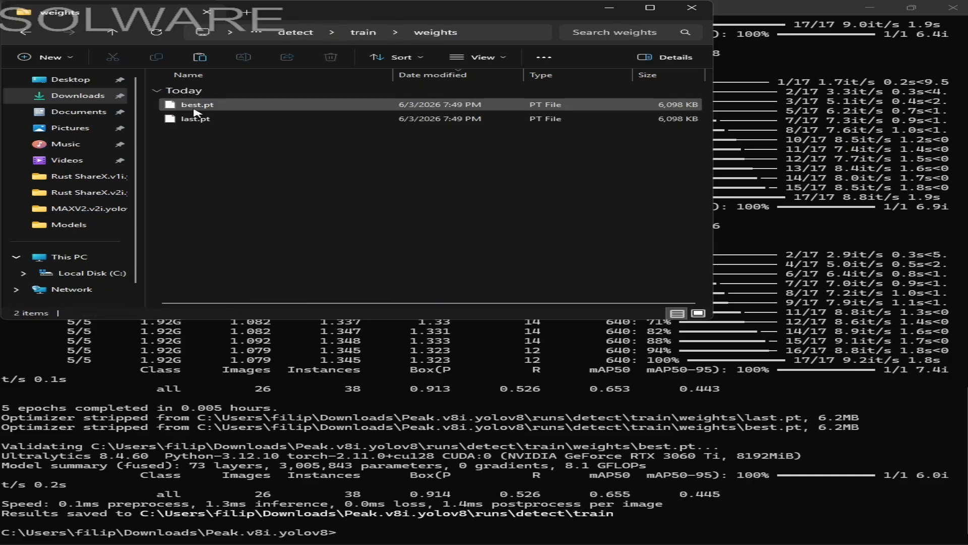
# Return to the Solware page and add the PNG images from 3LesJTWWLv.png to the end of the 2026-06 screenshots folder.
pyautogui.click(806, 212)
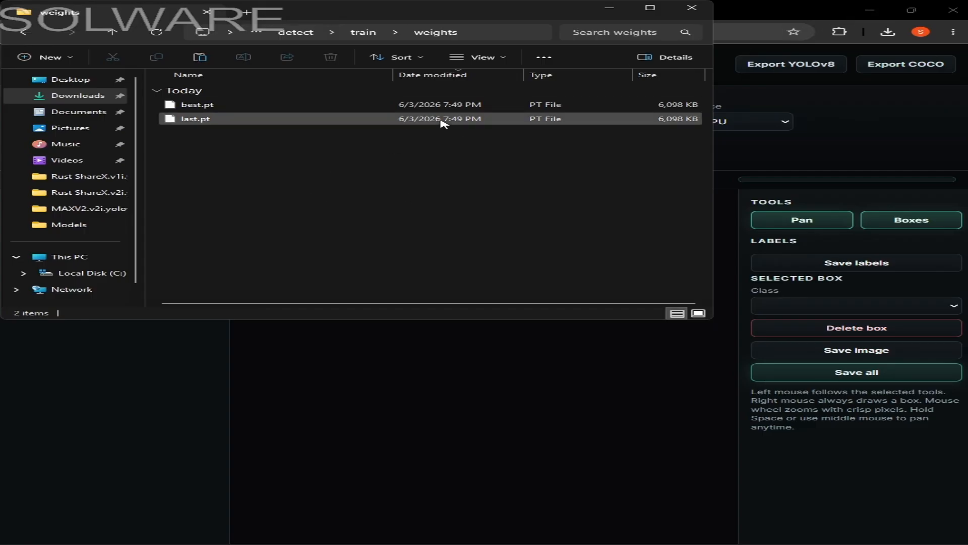
pyautogui.click(432, 359)
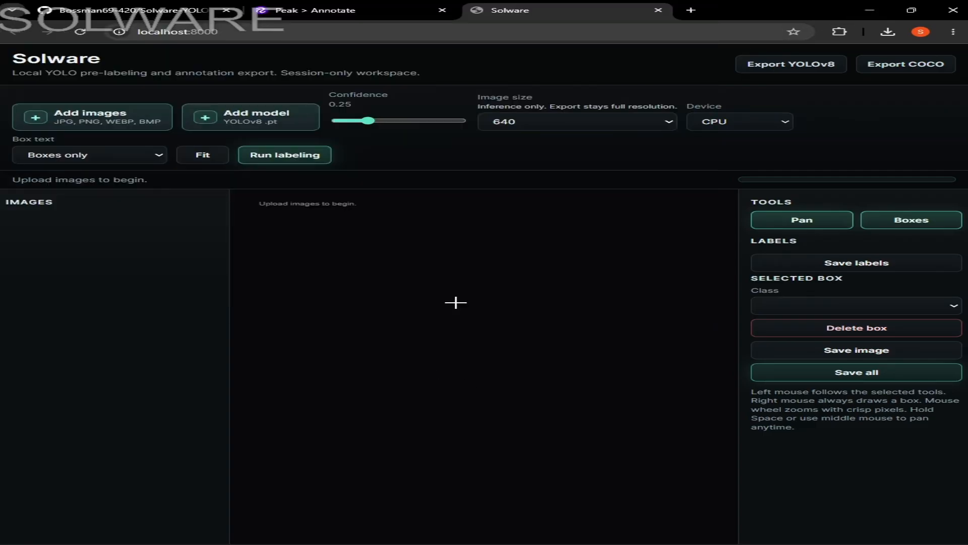
pyautogui.click(98, 126)
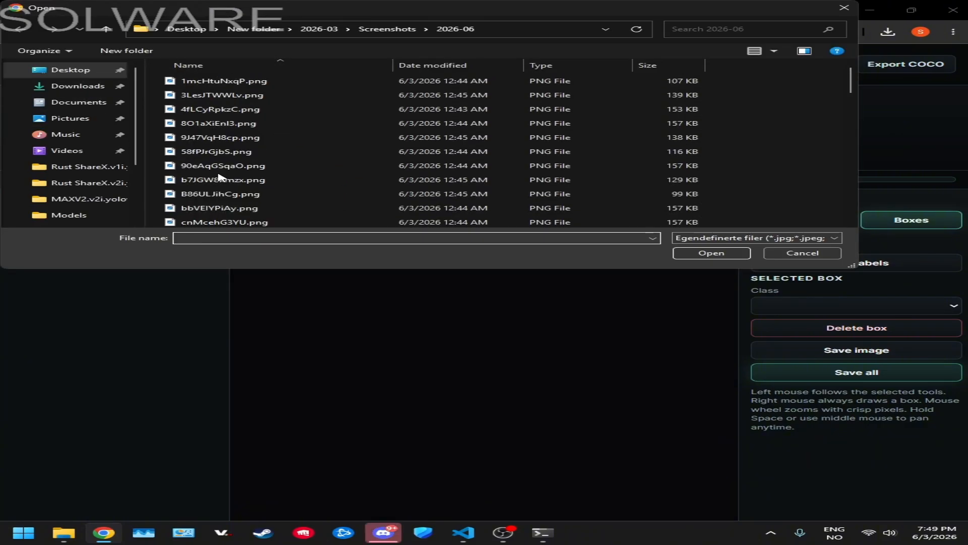
pyautogui.click(385, 532)
pyautogui.hotkey('alt', 'Tab')
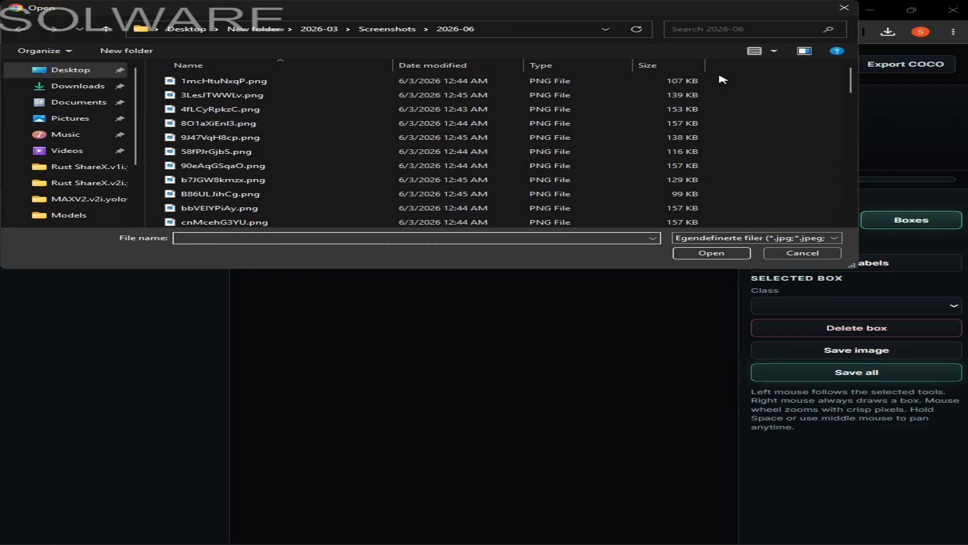
pyautogui.moveTo(706, 90); pyautogui.dragTo(182, 227)
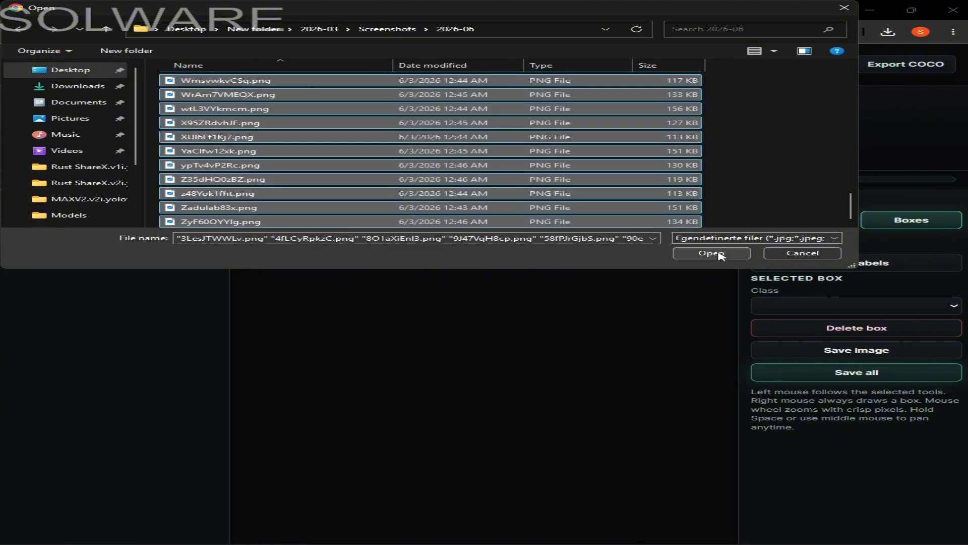
pyautogui.click(711, 253)
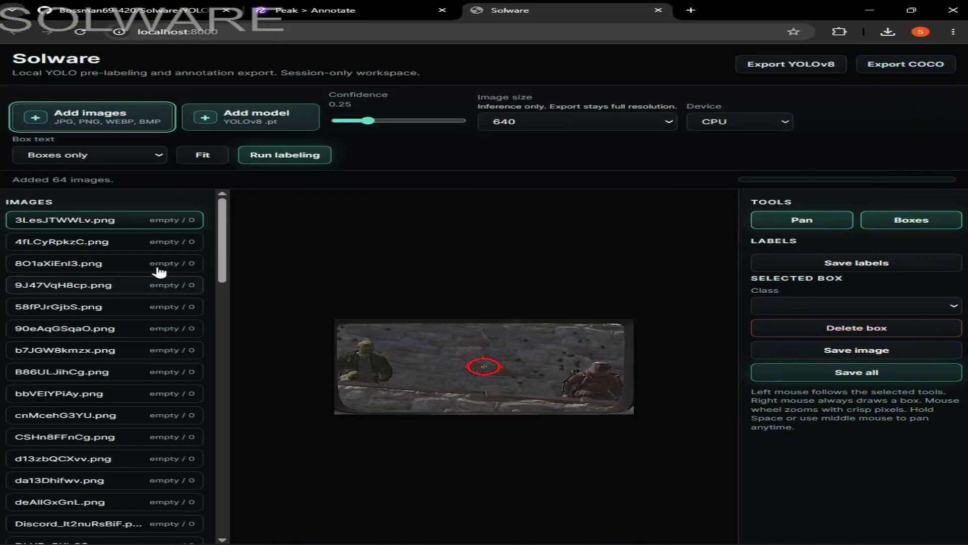
# Preview several of the added images in the image list, ending on CSHn8FFnCg.png.
pyautogui.click(150, 249)
pyautogui.click(178, 263)
pyautogui.click(167, 285)
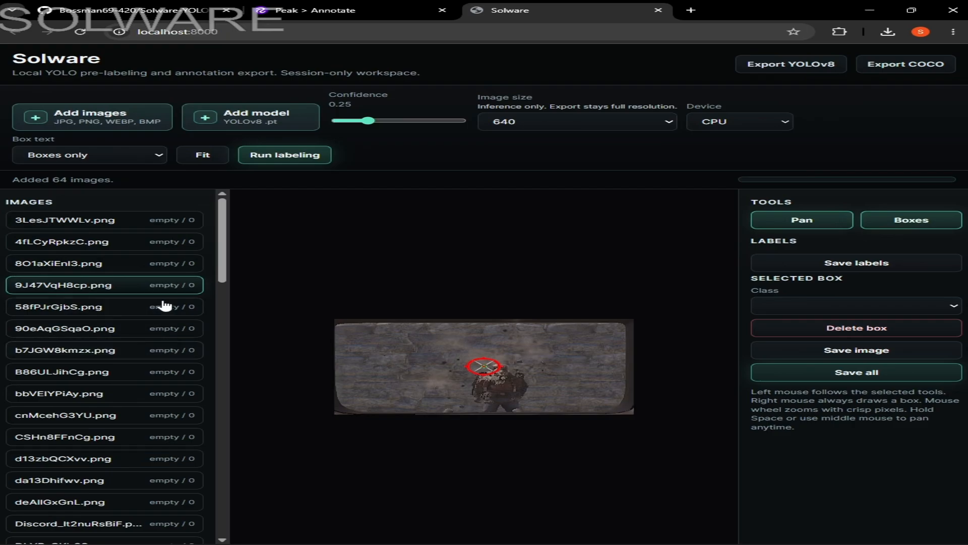
pyautogui.click(165, 307)
pyautogui.click(151, 349)
pyautogui.click(149, 393)
pyautogui.click(151, 438)
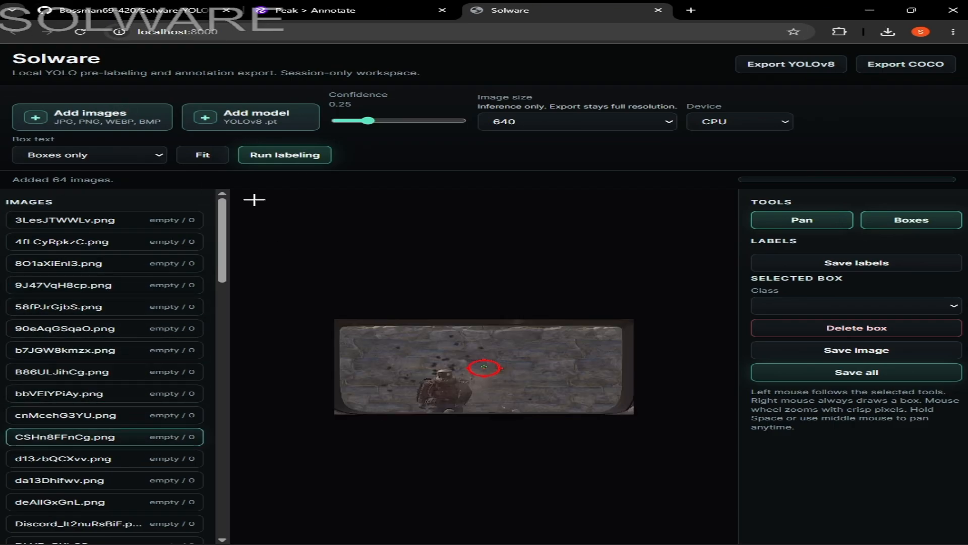
# Load best.pt from Downloads\Peak.v8i.yolov8\runs\detect\train\weights as the labeling model.
pyautogui.click(281, 120)
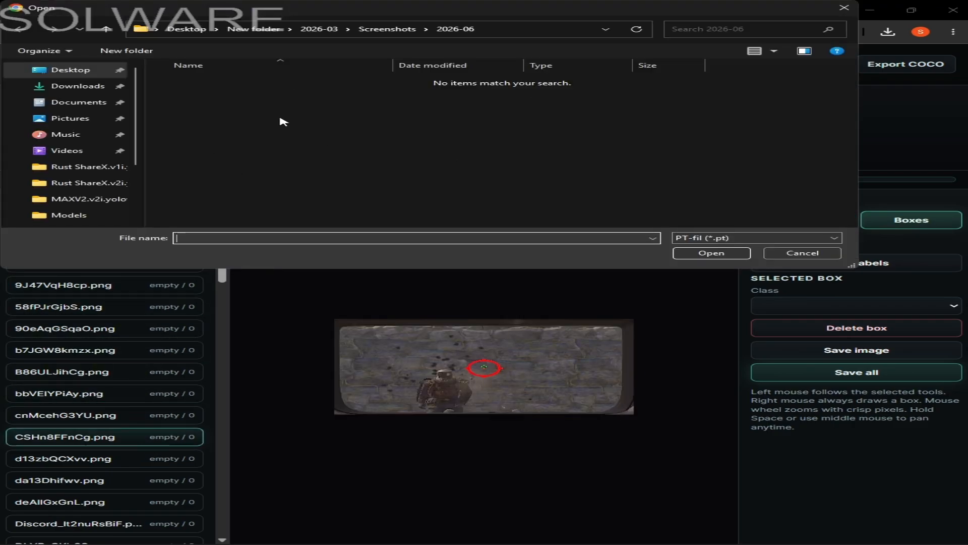
pyautogui.click(75, 86)
pyautogui.doubleClick(231, 95)
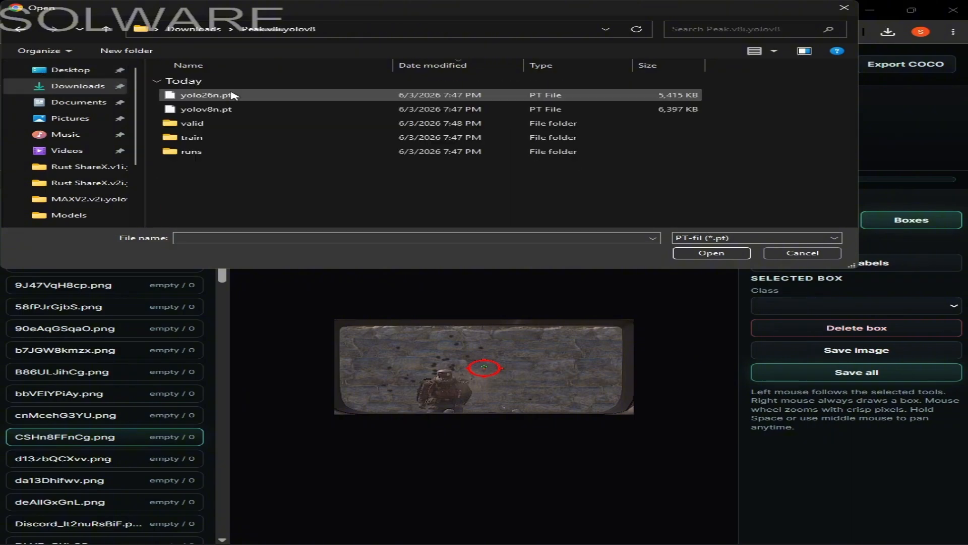
pyautogui.doubleClick(199, 152)
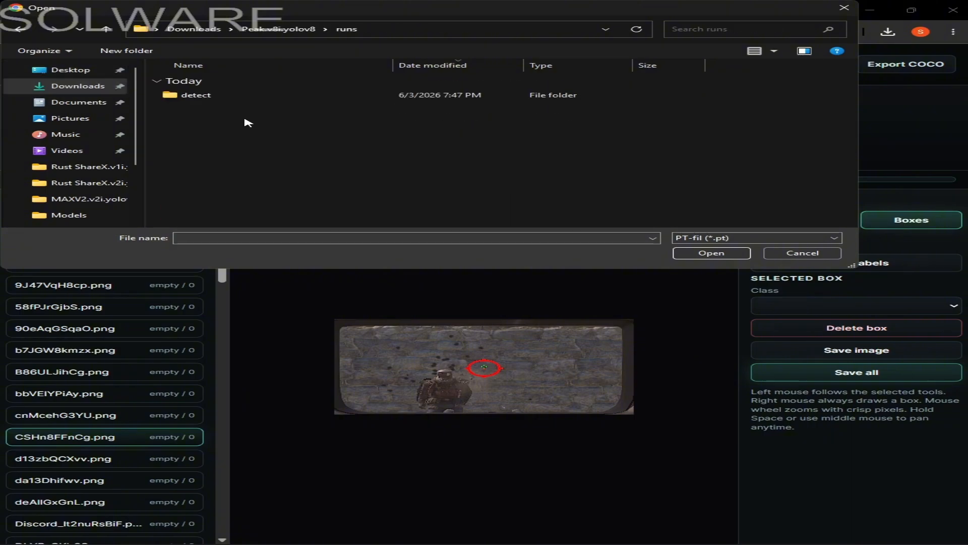
pyautogui.doubleClick(206, 96)
pyautogui.doubleClick(204, 96)
pyautogui.doubleClick(194, 98)
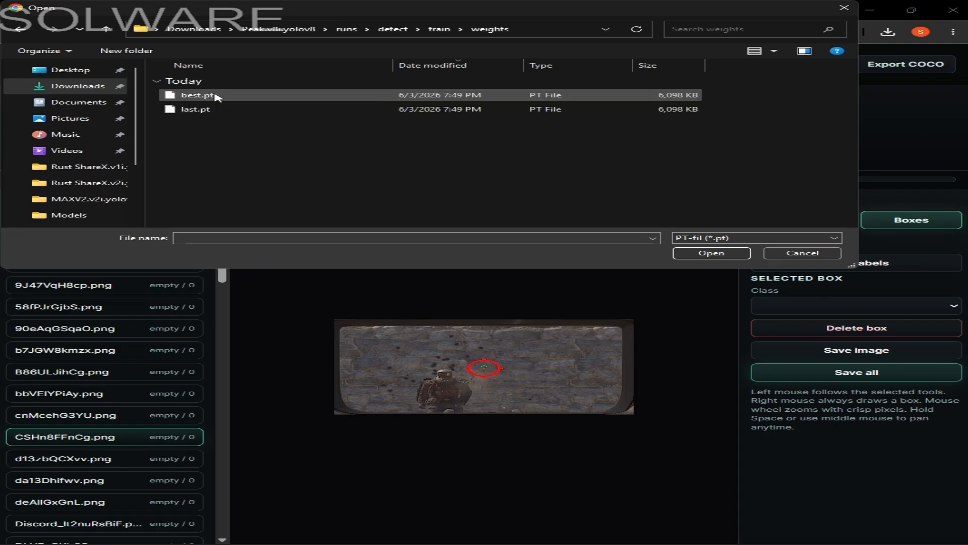
pyautogui.click(204, 98)
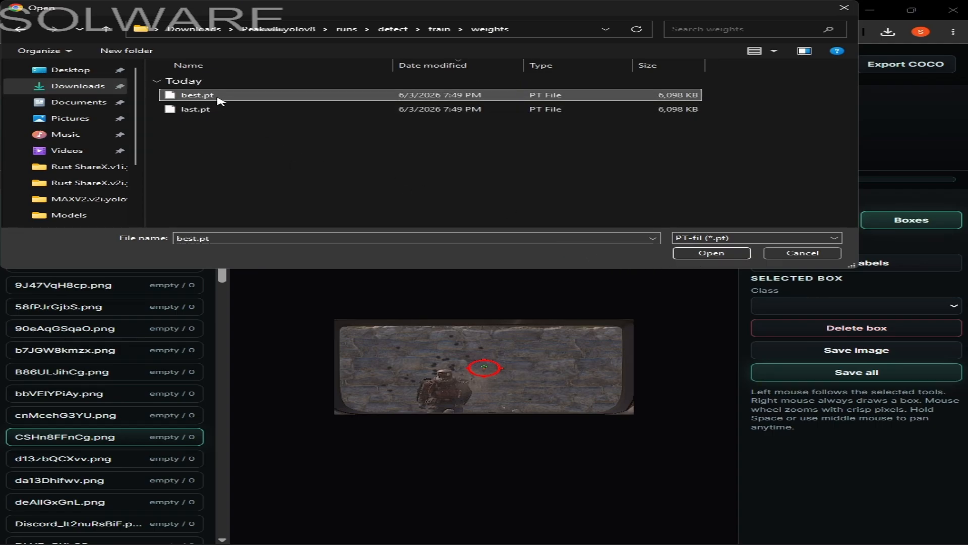
pyautogui.click(711, 254)
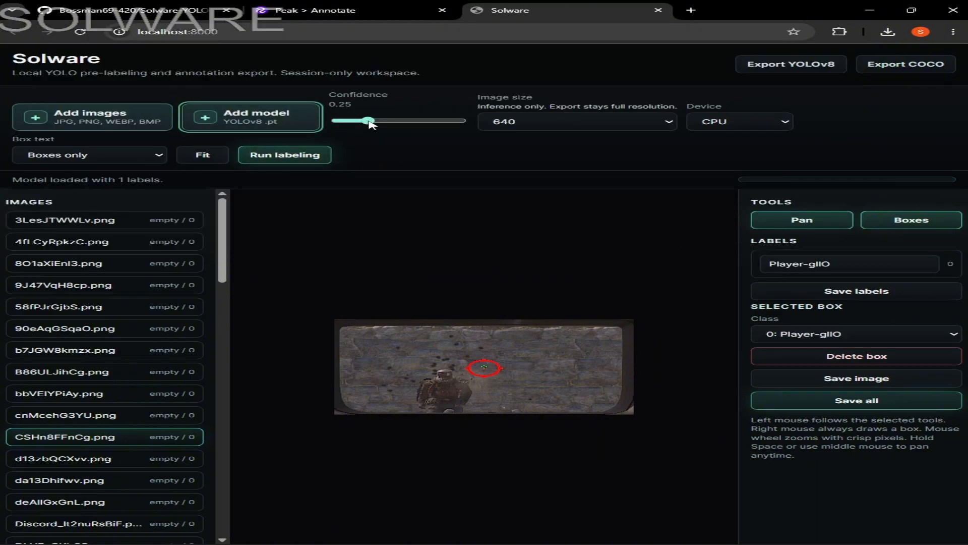
# Set the confidence threshold to 0.40 and run automatic labeling on the added images.
pyautogui.moveTo(369, 120); pyautogui.dragTo(372, 121)
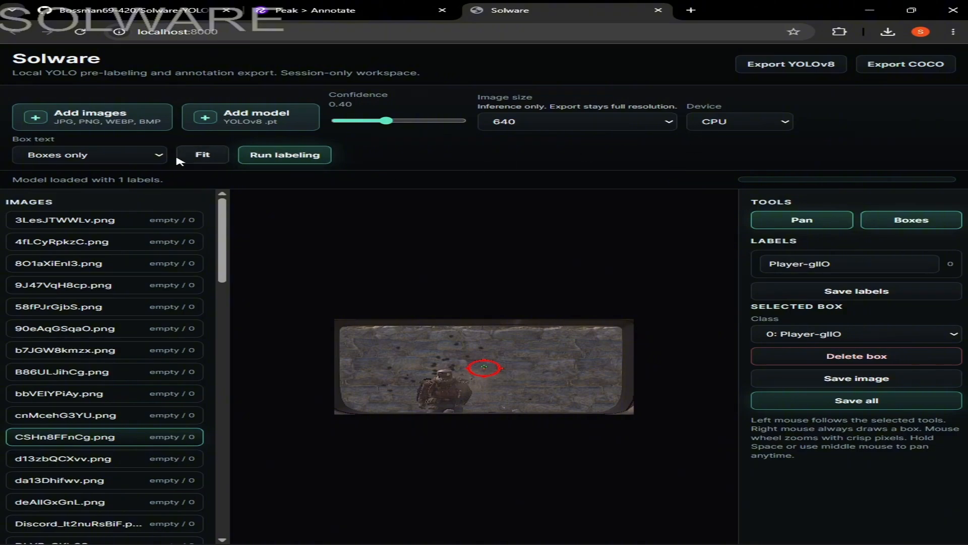
pyautogui.click(294, 160)
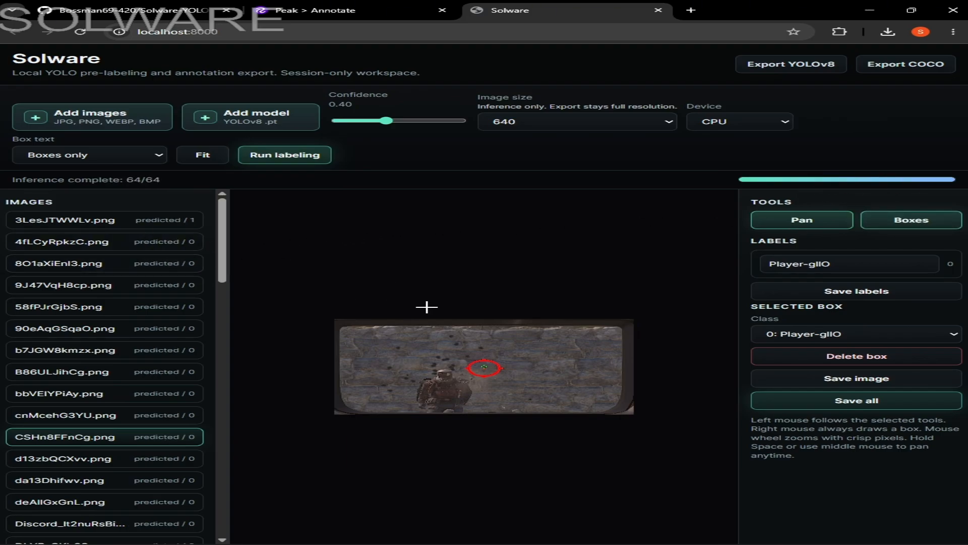
# Review the predicted boxes from 3LesJTWWLv.png down to bbVEIYPiAy.png and return to the first image.
pyautogui.click(169, 220)
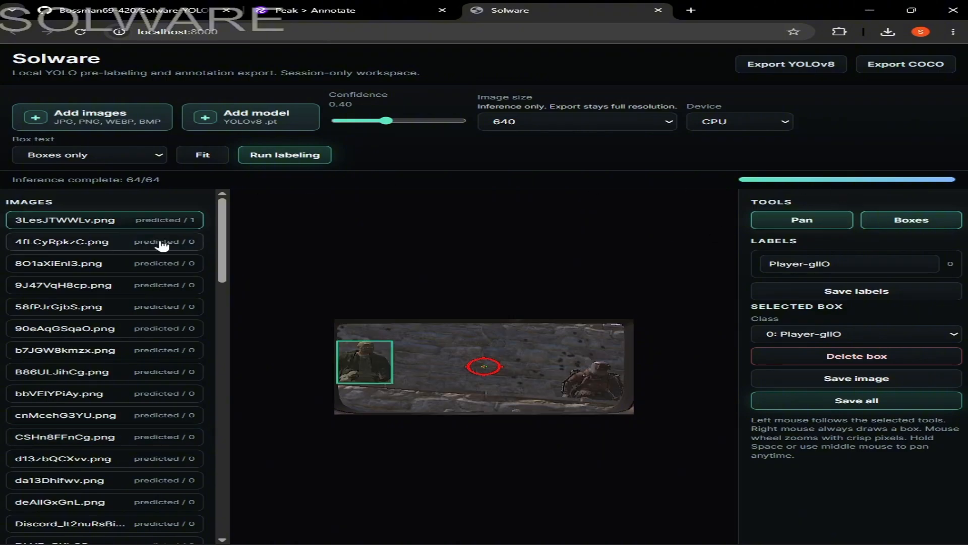
pyautogui.press('Down')
pyautogui.press('Down')
pyautogui.press('Down')
pyautogui.press('Down')
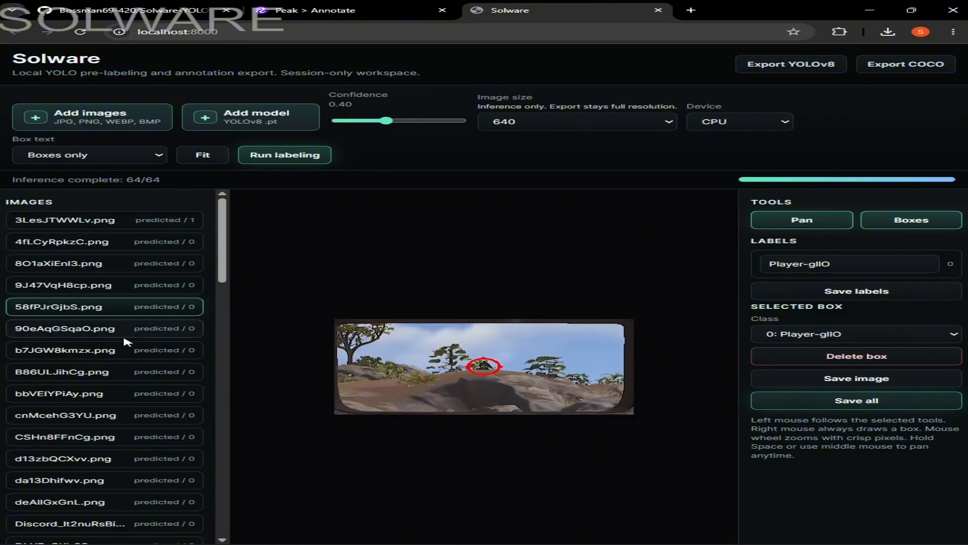
pyautogui.press('Down')
pyautogui.press('Down')
pyautogui.press('Down')
pyautogui.press('Down')
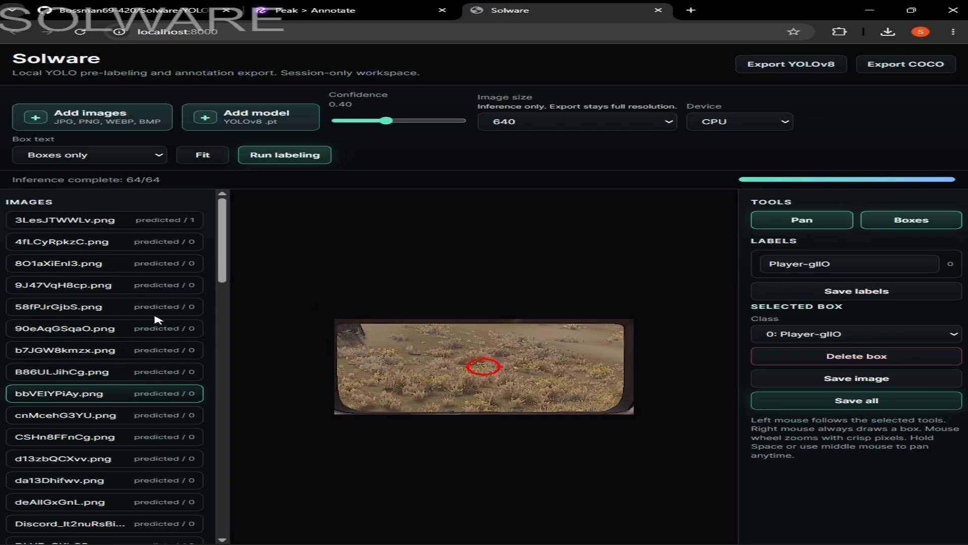
pyautogui.press('Home')
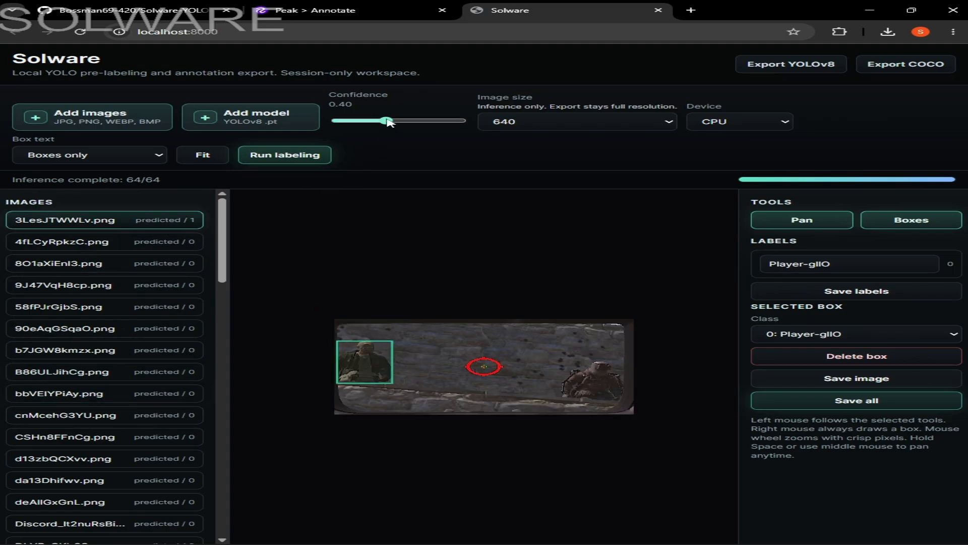
# Rerun automatic labeling with the confidence threshold at 0.19 and review the predictions from 3LesJTWWLv.png down to d13zbQCXvv.png.
pyautogui.click(284, 155)
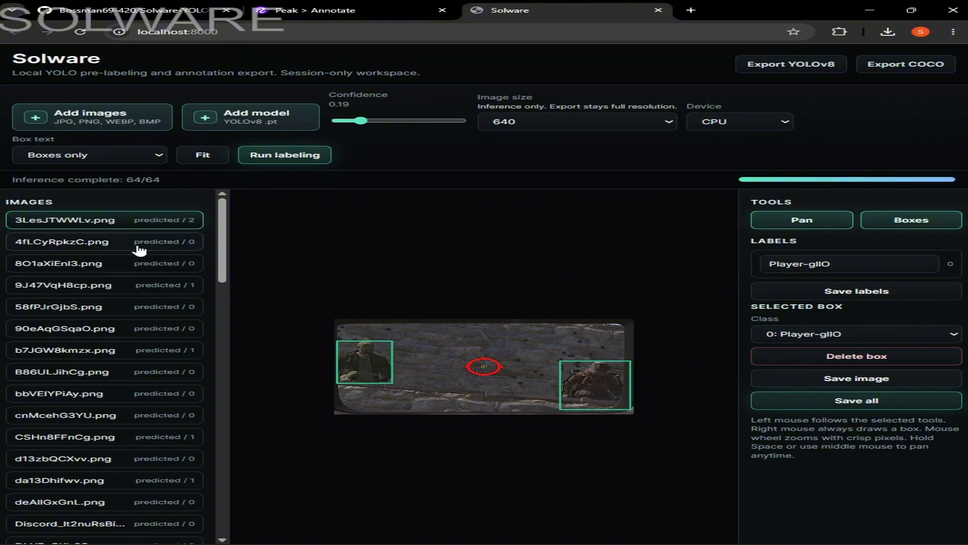
pyautogui.press('Down')
pyautogui.press('Down')
pyautogui.press('Down')
pyautogui.press('Down')
pyautogui.press('Down')
pyautogui.press('Down')
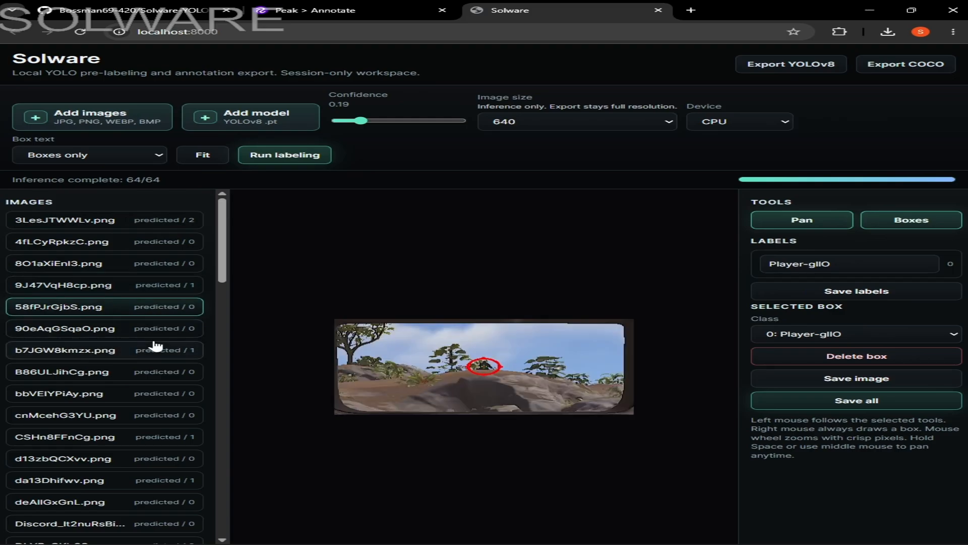
pyautogui.press('Down')
pyautogui.press('Down')
pyautogui.press('Down')
pyautogui.press('Down')
pyautogui.press('Down')
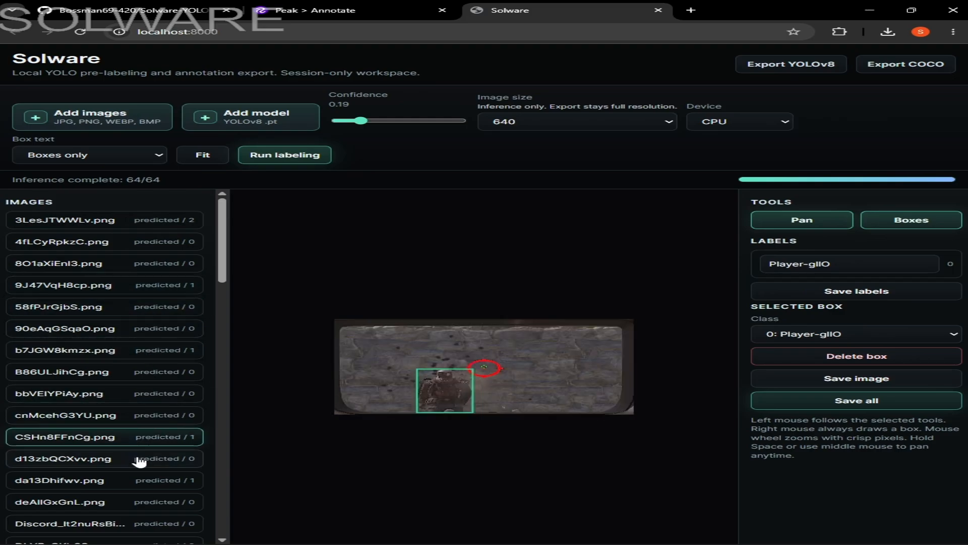
pyautogui.press('Down')
# In 3LesJTWWLv.png, extend the green-jacketed player's box slightly at its top, right and bottom edges to enclose the whole figure.
pyautogui.click(186, 219)
pyautogui.scroll(4, 346, 378)
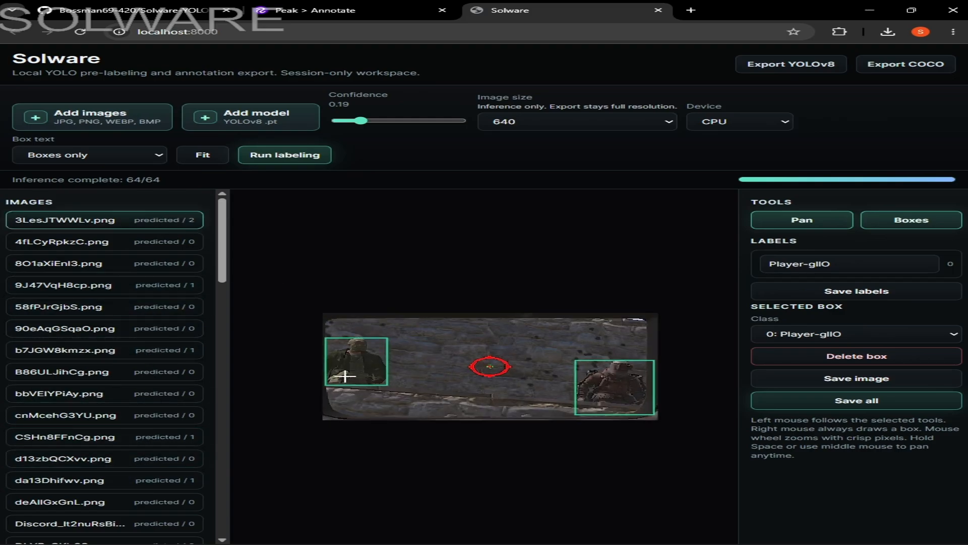
pyautogui.scroll(5, 380, 360)
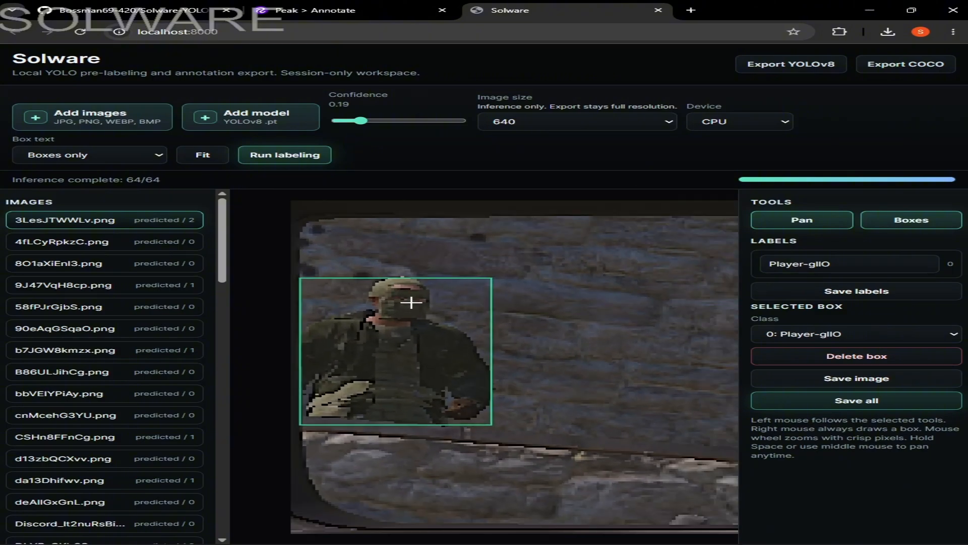
pyautogui.click(398, 277)
pyautogui.moveTo(398, 277); pyautogui.dragTo(393, 273)
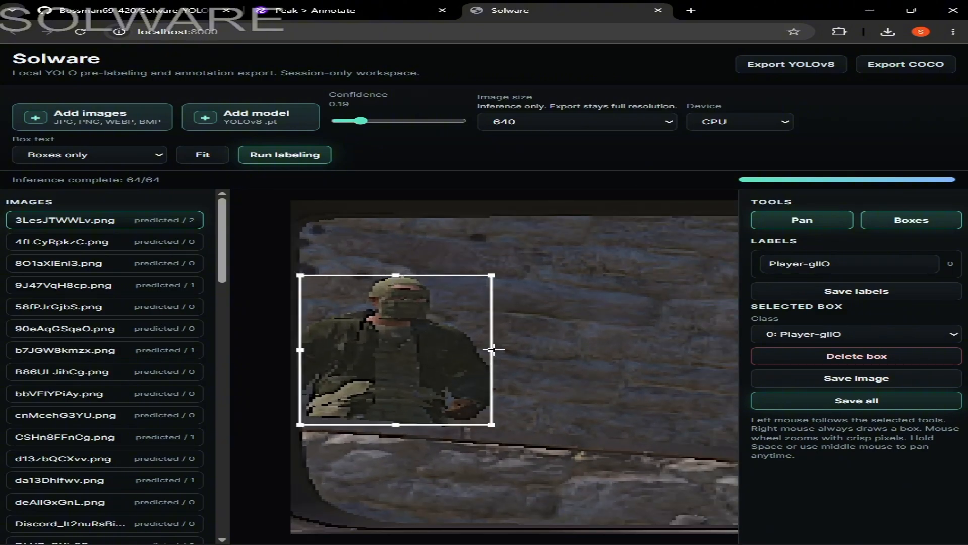
pyautogui.moveTo(492, 349); pyautogui.dragTo(497, 349)
pyautogui.moveTo(394, 425); pyautogui.dragTo(386, 424)
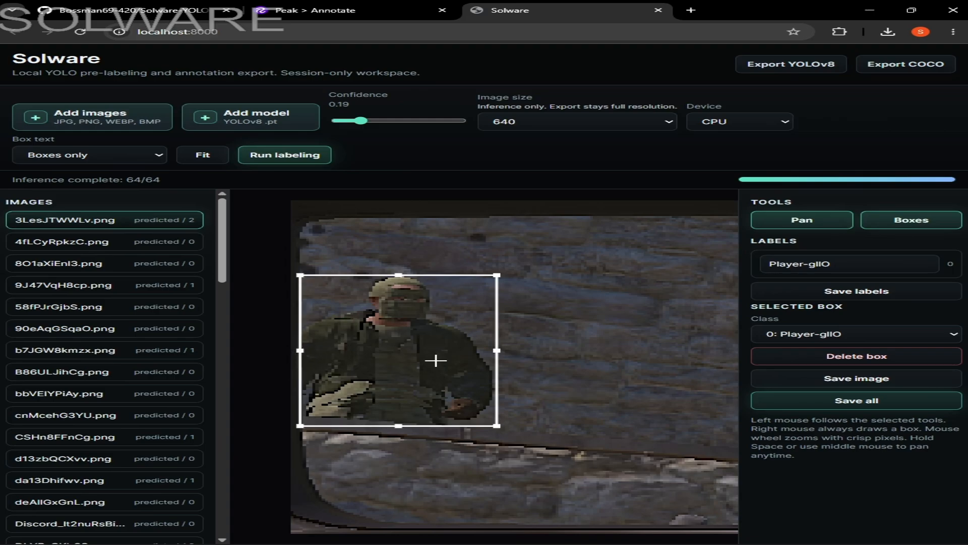
# Tighten the right and bottom edges of the box around the second player in 3LesJTWWLv.png.
pyautogui.moveTo(589, 344); pyautogui.dragTo(403, 330)
pyautogui.moveTo(585, 343); pyautogui.dragTo(373, 319)
pyautogui.moveTo(624, 340); pyautogui.dragTo(378, 324)
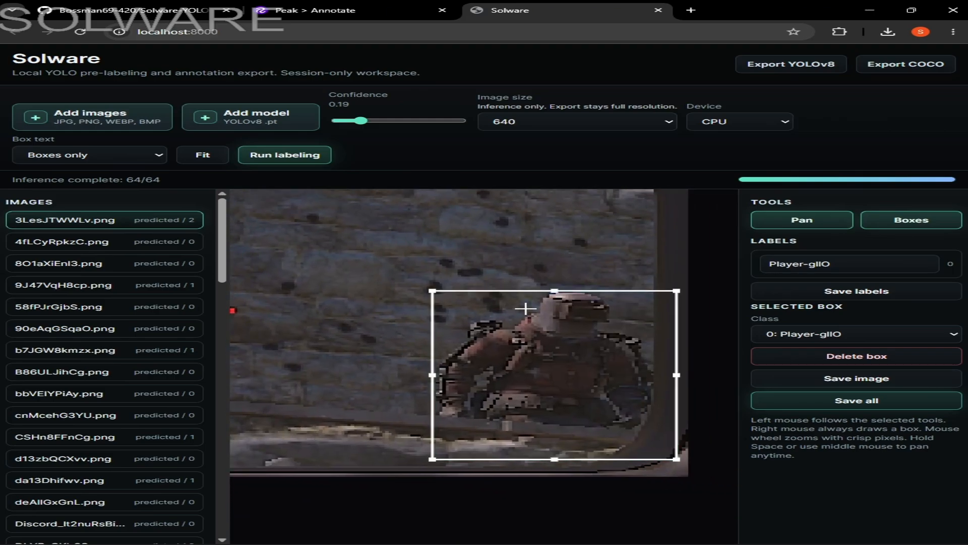
pyautogui.moveTo(672, 371); pyautogui.dragTo(653, 391)
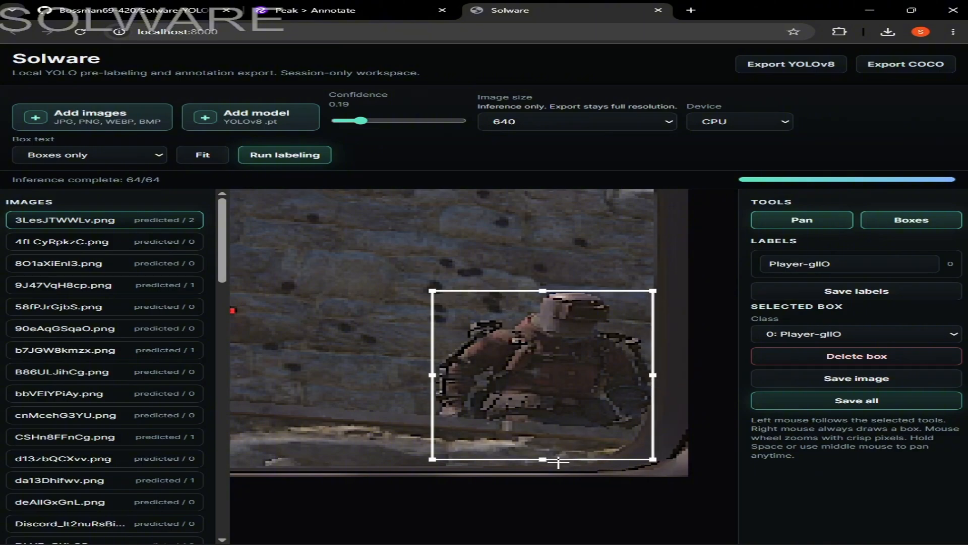
pyautogui.moveTo(542, 459); pyautogui.dragTo(543, 428)
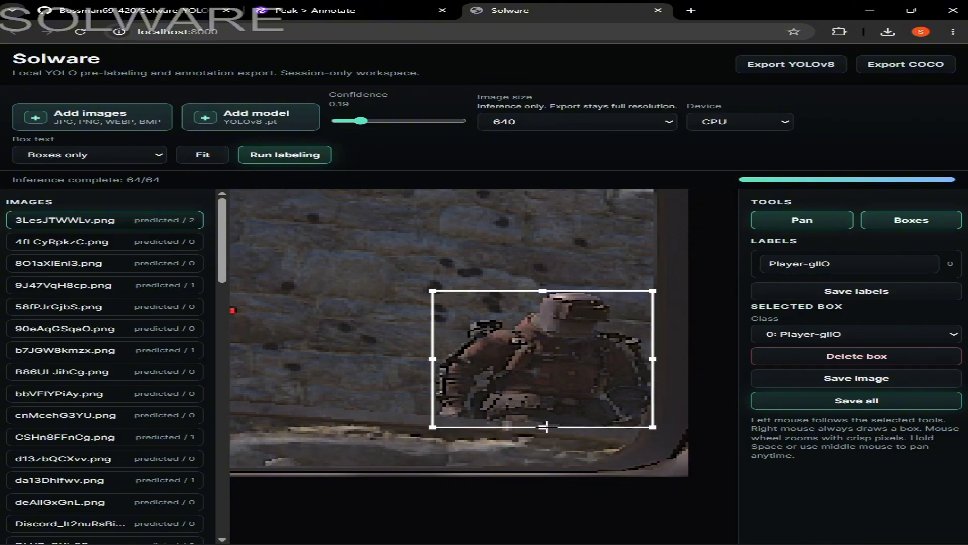
# Check the predictions on several more images, including da13Dhifwv.png and cnMcehG3YU.png, ending on CSHn8FFnCg.png.
pyautogui.click(145, 246)
pyautogui.click(146, 266)
pyautogui.click(147, 310)
pyautogui.click(145, 352)
pyautogui.click(142, 371)
pyautogui.scroll(-2, 135, 384)
pyautogui.click(146, 381)
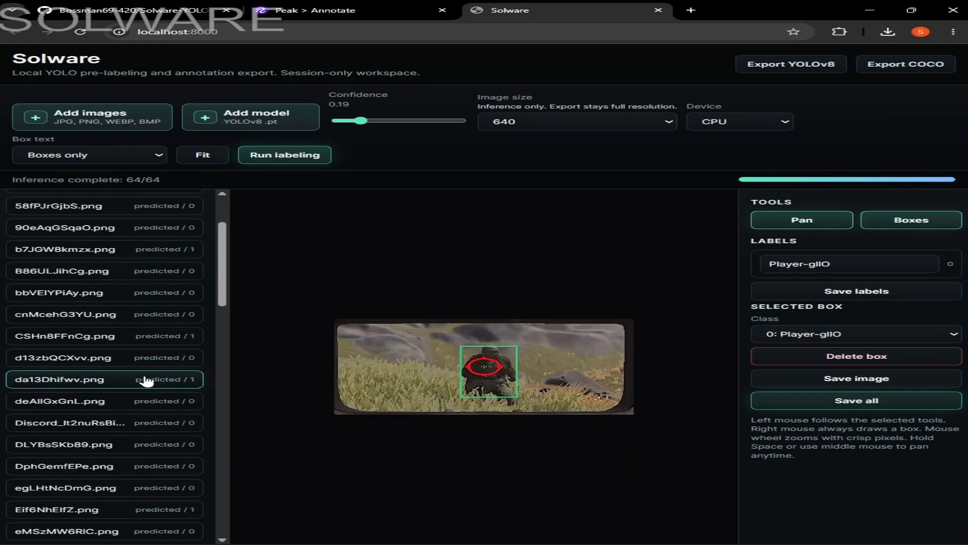
pyautogui.click(152, 359)
pyautogui.click(151, 336)
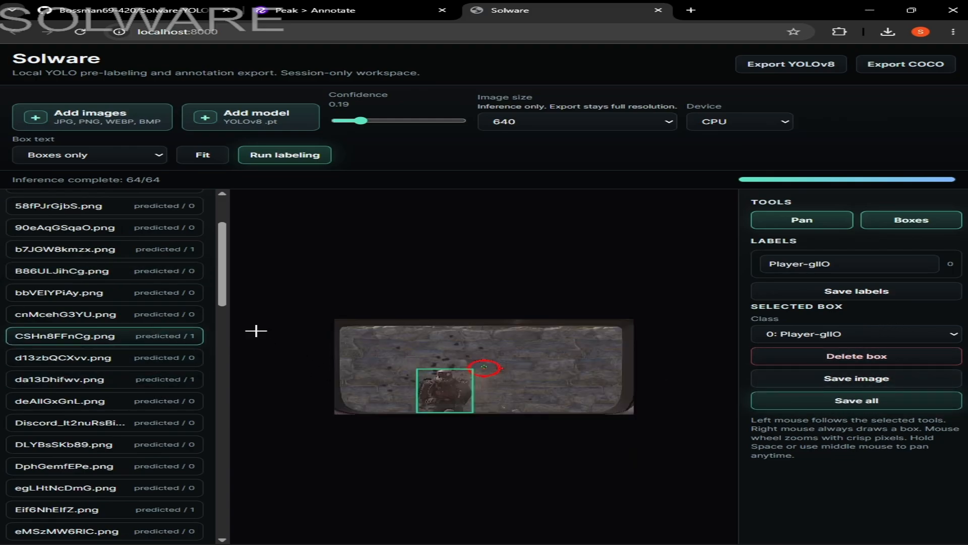
pyautogui.click(169, 316)
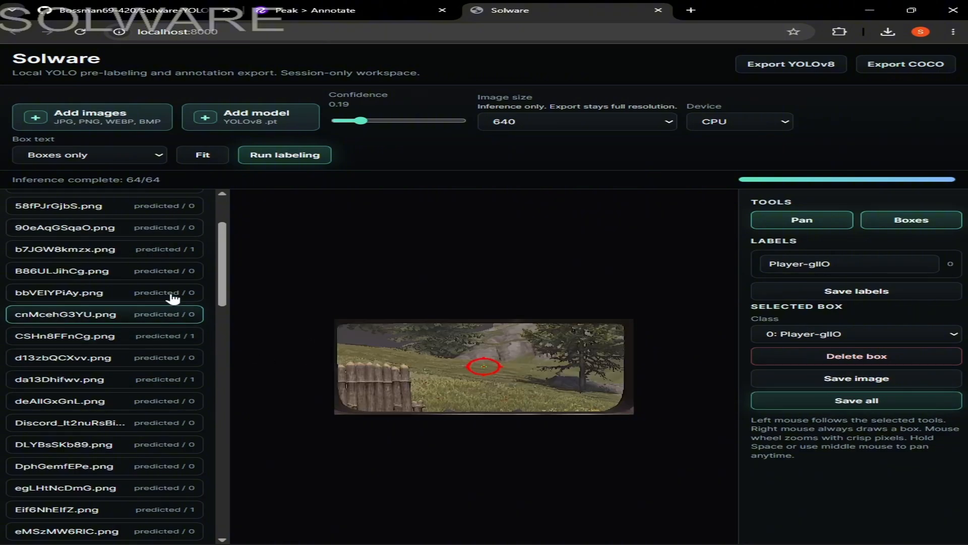
pyautogui.click(169, 292)
pyautogui.click(174, 321)
pyautogui.click(176, 334)
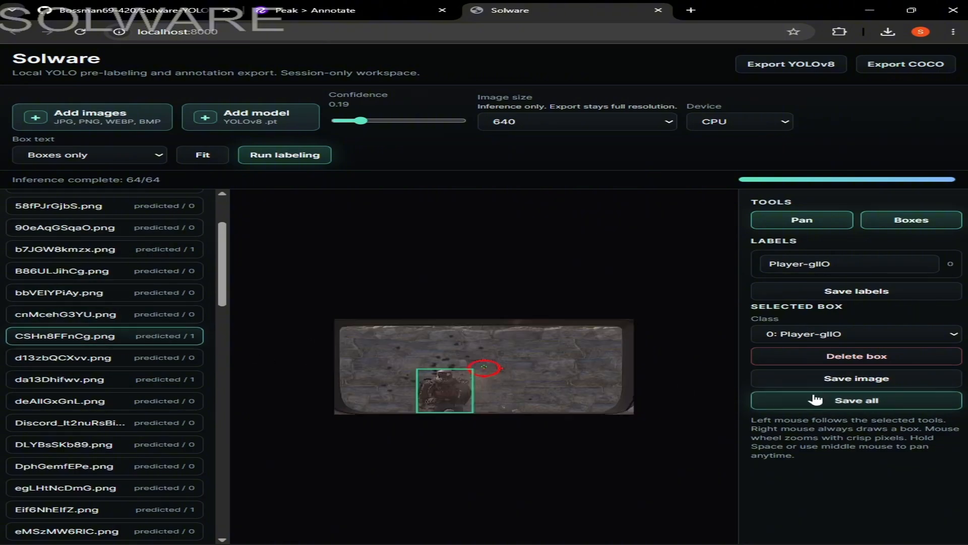
# Save the labels of all images and export them in COCO format to Downloads as solware-coco (1).zip.
pyautogui.click(858, 402)
pyautogui.scroll(2, 157, 313)
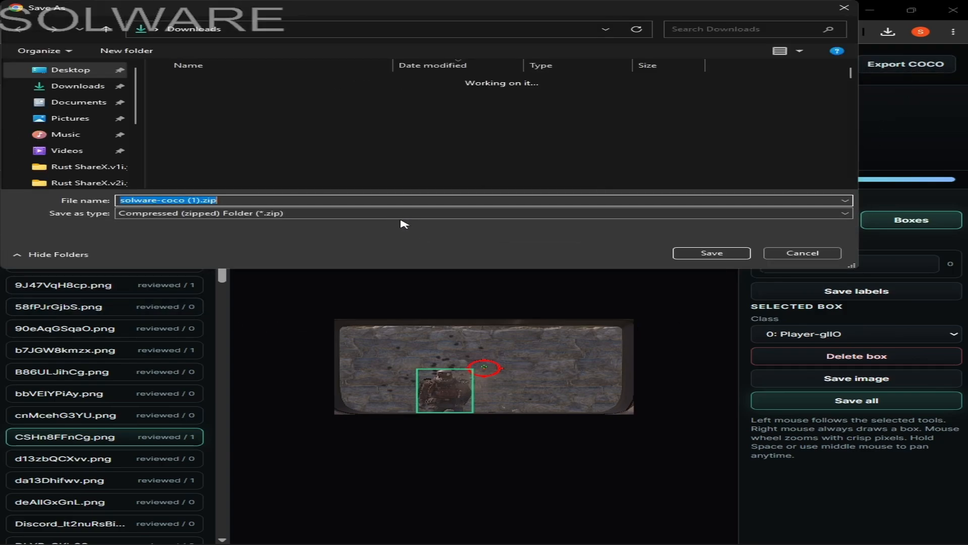
pyautogui.click(712, 253)
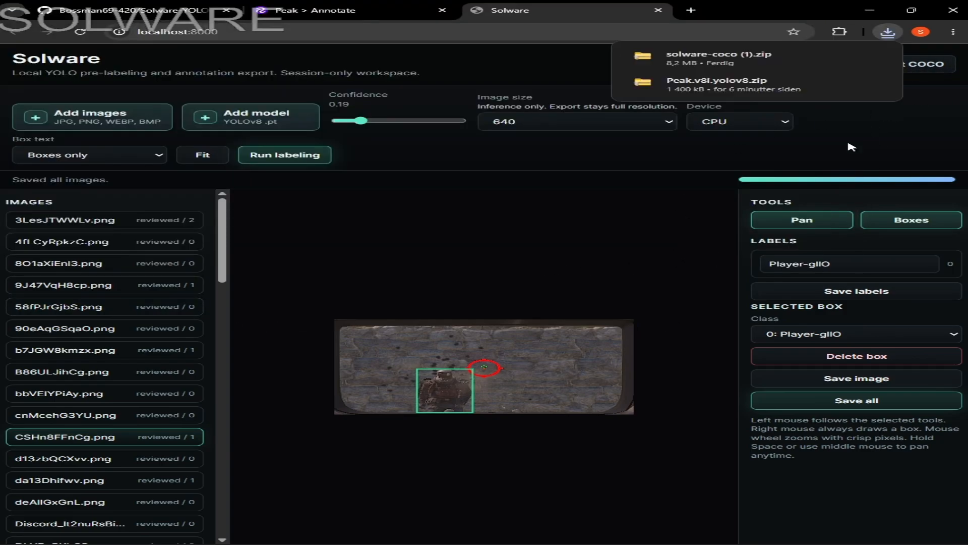
# Extract solware-coco (1).zip in Downloads, look over the extracted files and close the folder window.
pyautogui.click(62, 534)
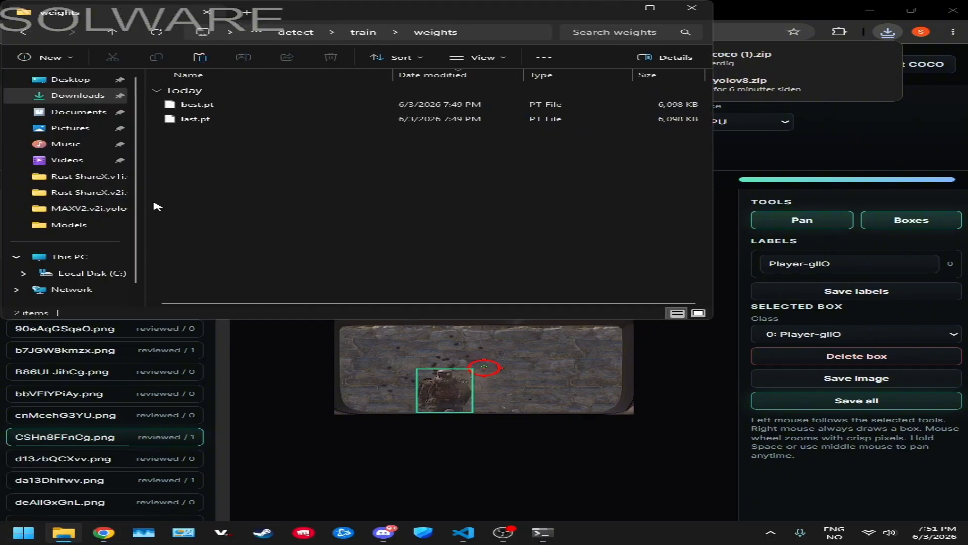
pyautogui.click(67, 97)
pyautogui.click(206, 106)
pyautogui.rightClick(205, 106)
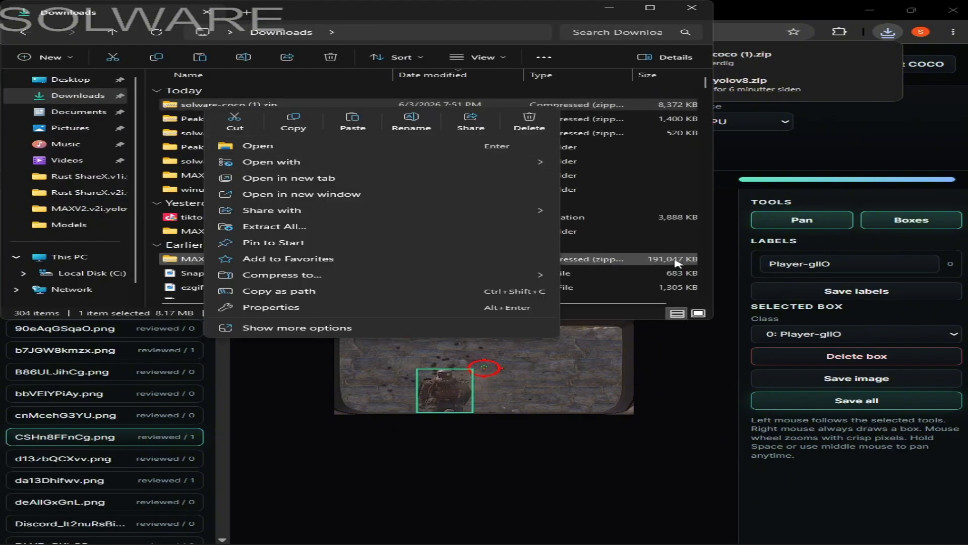
pyautogui.click(285, 227)
pyautogui.click(650, 374)
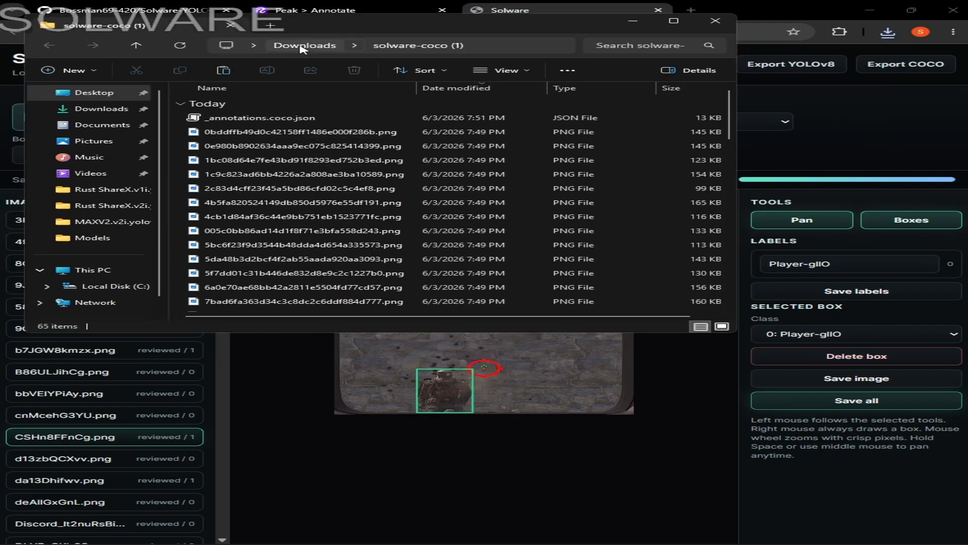
pyautogui.scroll(-5, 409, 234)
pyautogui.scroll(5, 409, 234)
pyautogui.click(715, 20)
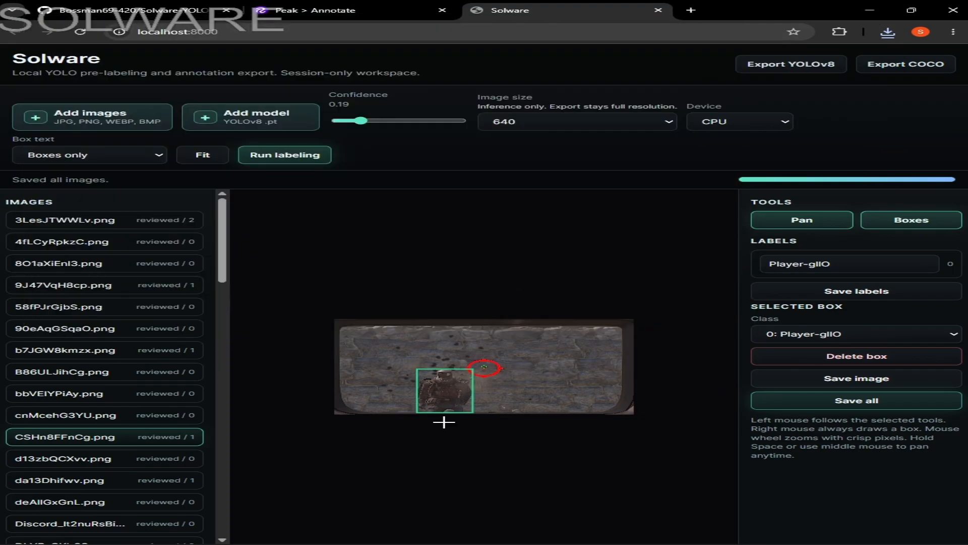
# Spot-check the reviewed images throughout the list, comparing images with and without player boxes, ending on Eif6NhEIfZ.png.
pyautogui.click(154, 222)
pyautogui.click(153, 242)
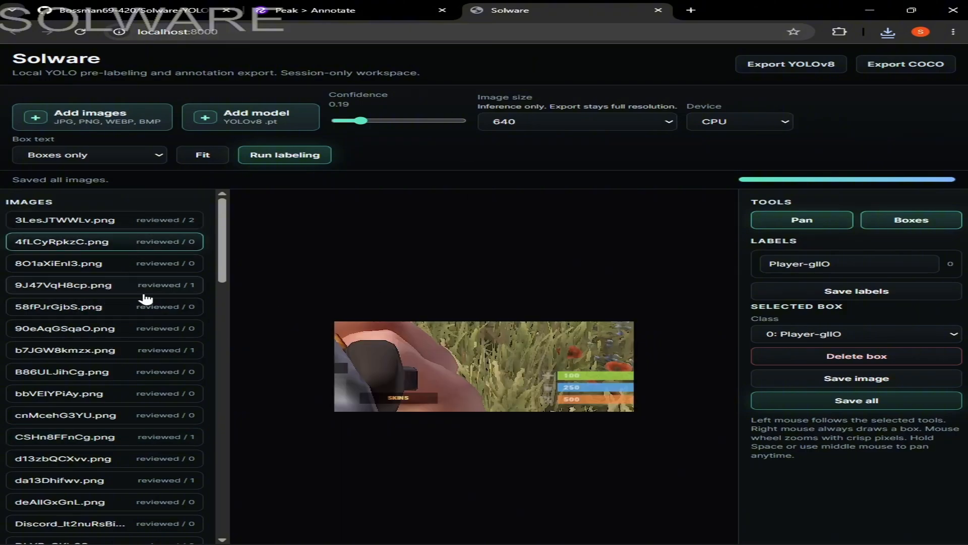
pyautogui.click(142, 305)
pyautogui.click(131, 350)
pyautogui.scroll(-3, 116, 411)
pyautogui.click(104, 390)
pyautogui.scroll(3, 106, 373)
pyautogui.scroll(-6, 115, 330)
pyautogui.scroll(1, 114, 353)
pyautogui.click(111, 361)
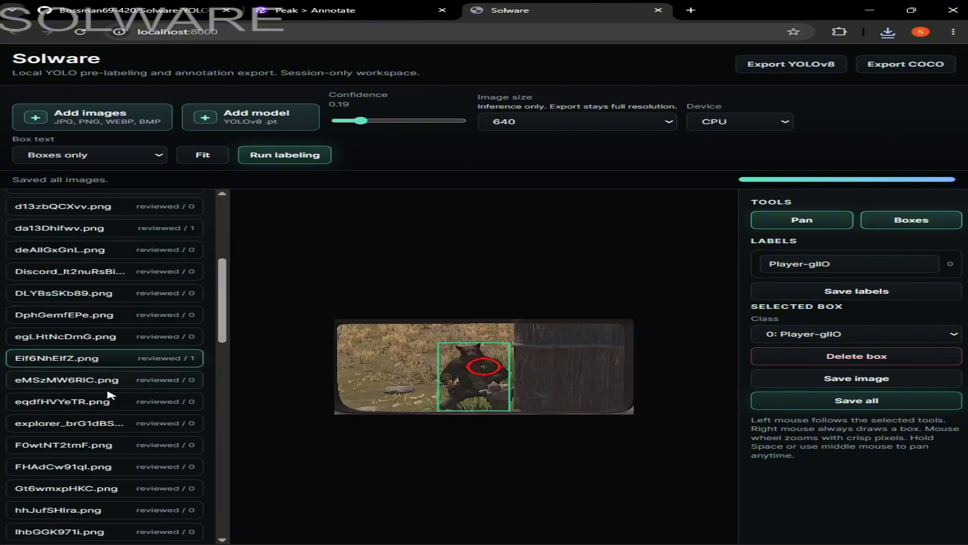
pyautogui.scroll(-2, 109, 396)
pyautogui.click(113, 412)
pyautogui.scroll(-3, 96, 439)
pyautogui.scroll(-2, 137, 444)
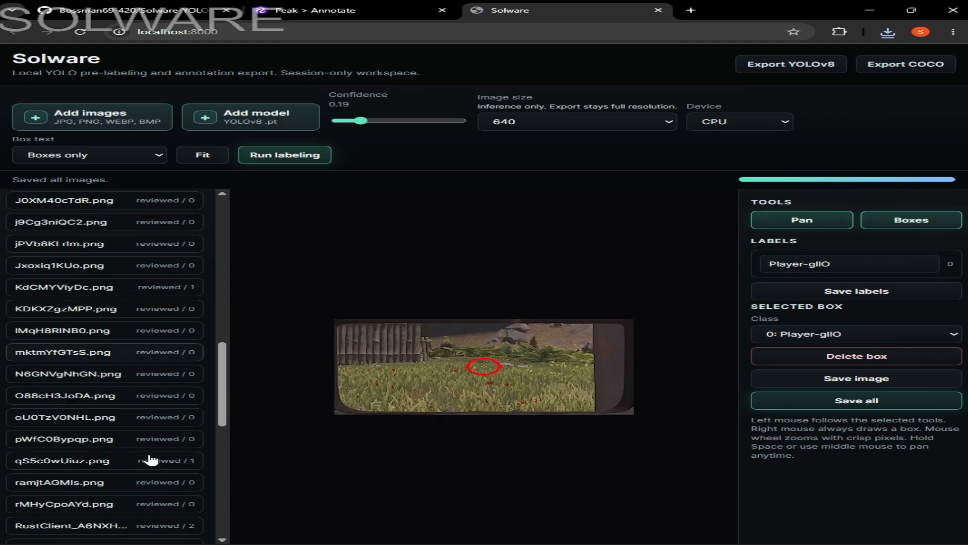
pyautogui.click(146, 458)
pyautogui.scroll(-3, 147, 458)
pyautogui.click(91, 359)
pyautogui.scroll(8, 76, 368)
pyautogui.click(74, 364)
pyautogui.scroll(4, 81, 361)
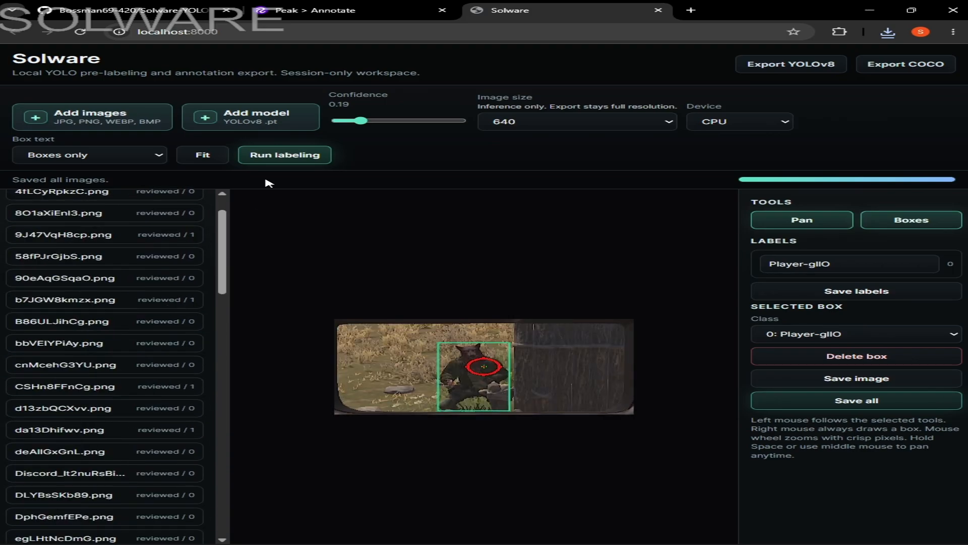
# Switch to the Peak project in Roboflow and open the page for uploading more images.
pyautogui.click(299, 10)
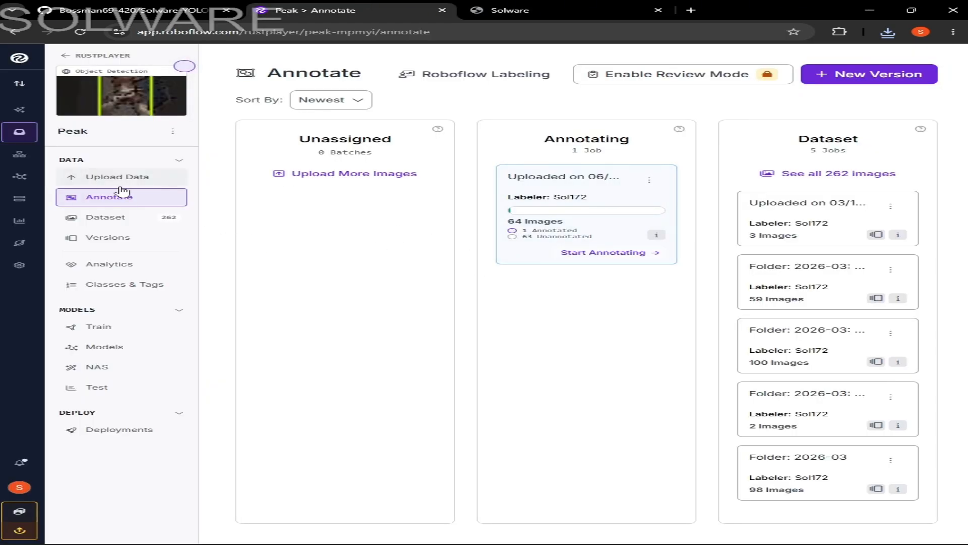
pyautogui.click(332, 174)
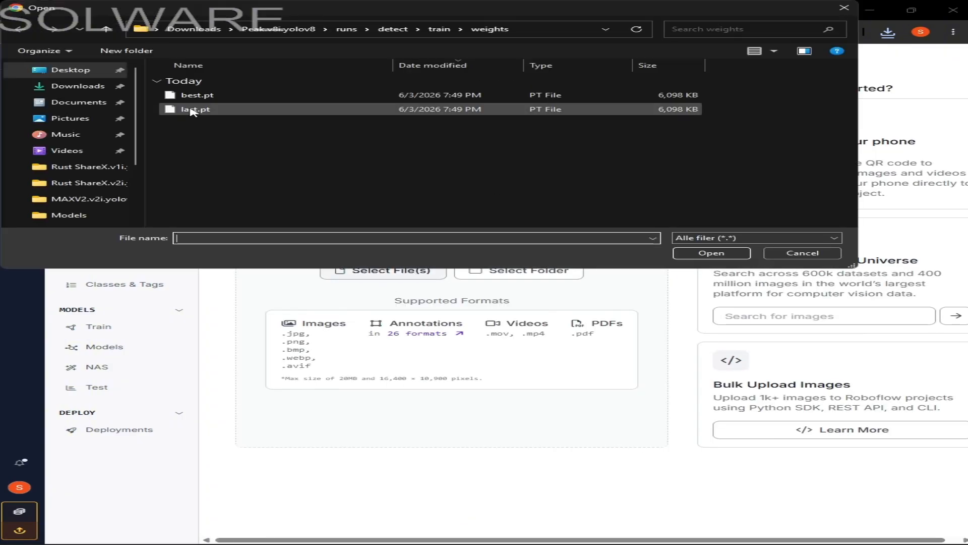
pyautogui.click(100, 85)
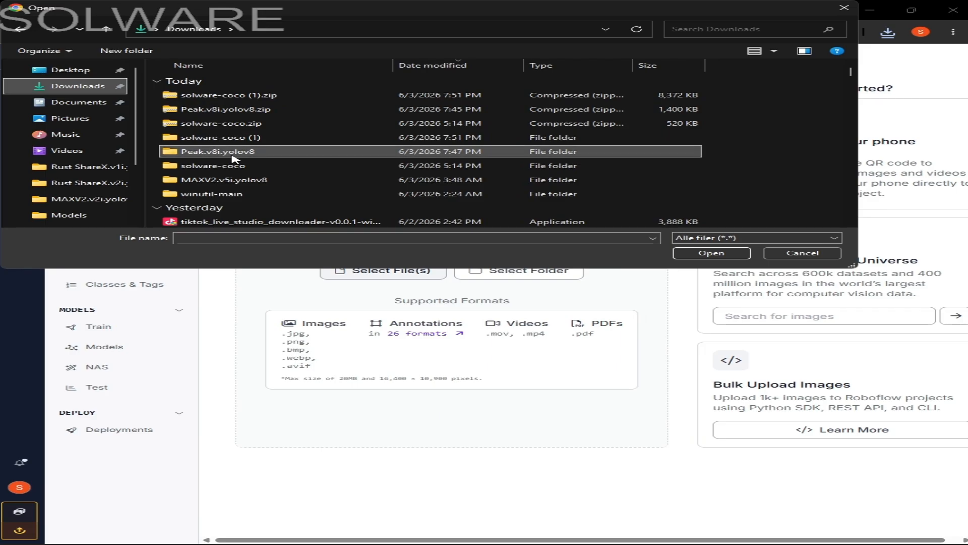
pyautogui.click(228, 140)
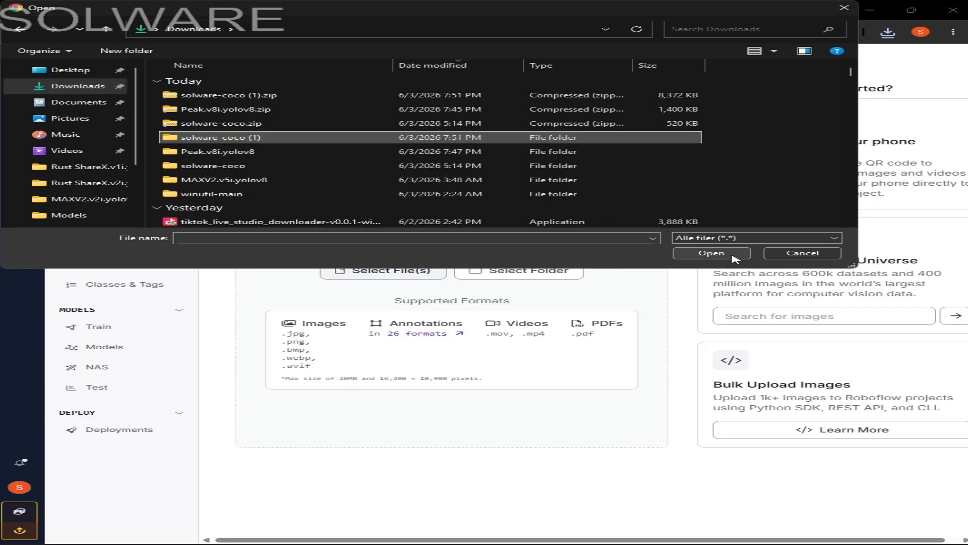
pyautogui.click(802, 253)
pyautogui.click(524, 271)
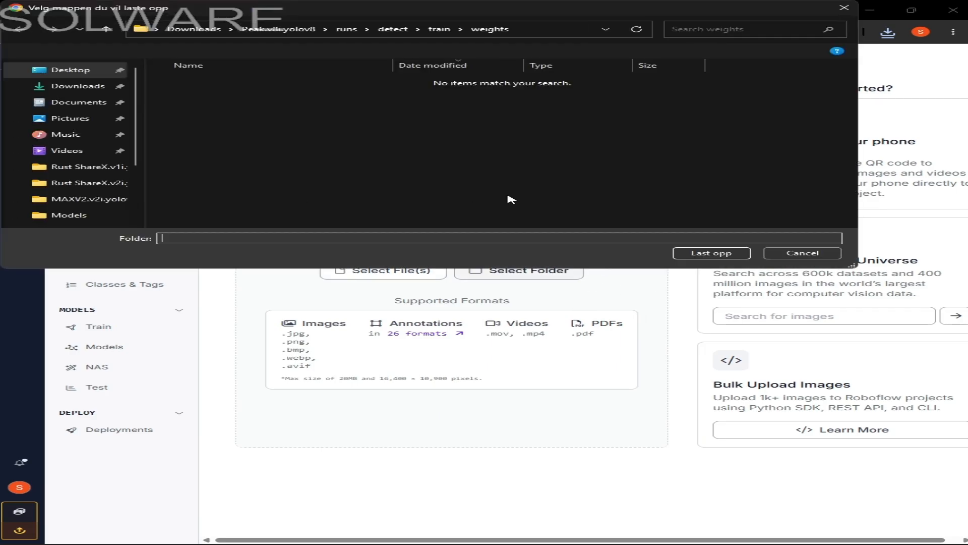
pyautogui.click(78, 85)
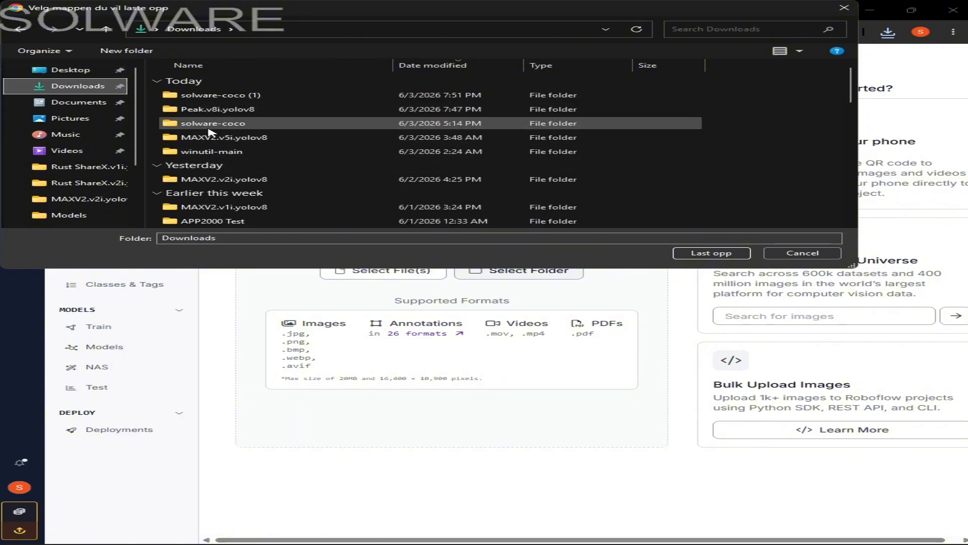
pyautogui.click(237, 124)
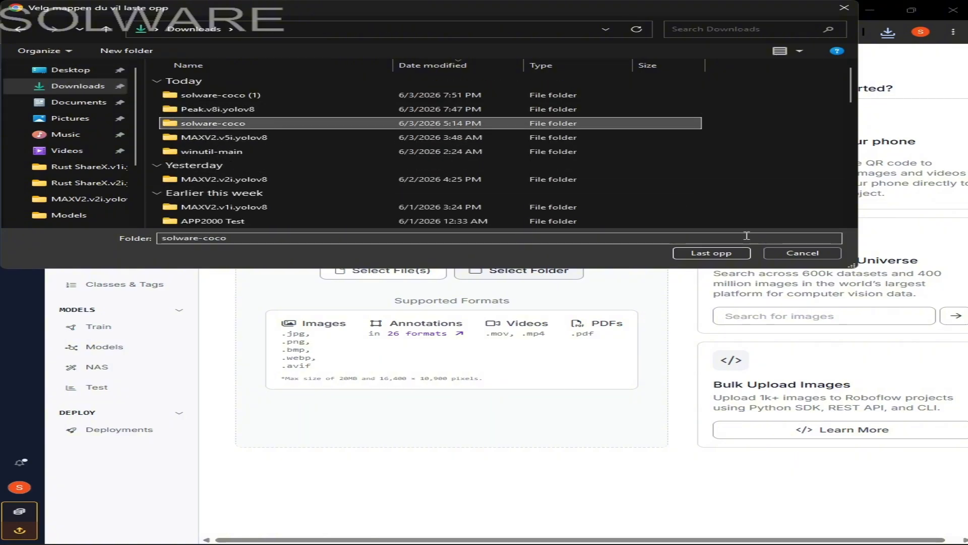
pyautogui.click(731, 254)
pyautogui.click(548, 106)
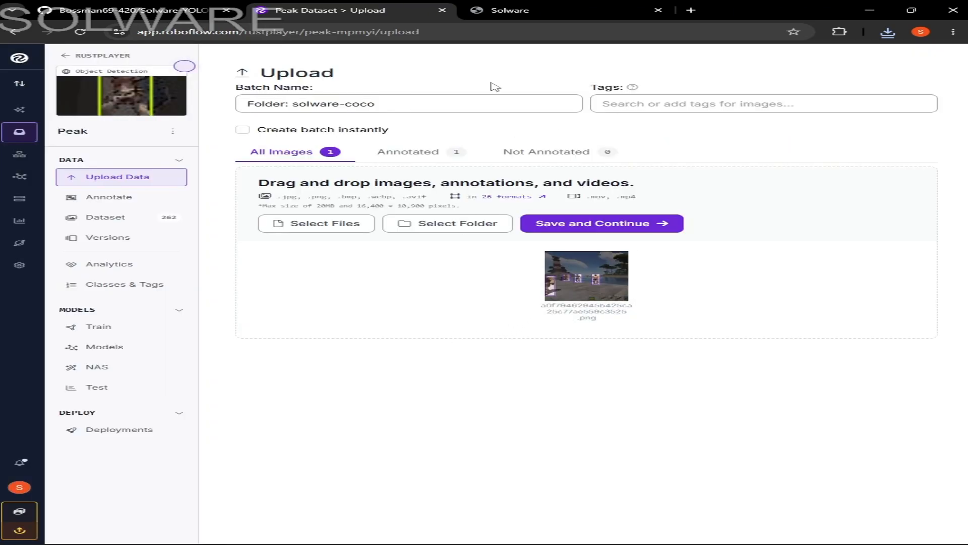
pyautogui.click(625, 260)
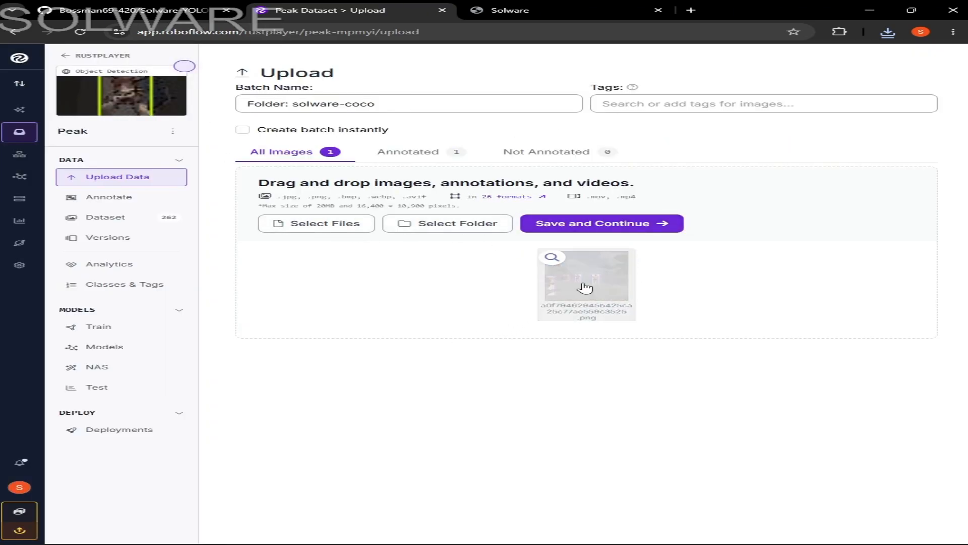
pyautogui.click(687, 162)
pyautogui.click(802, 252)
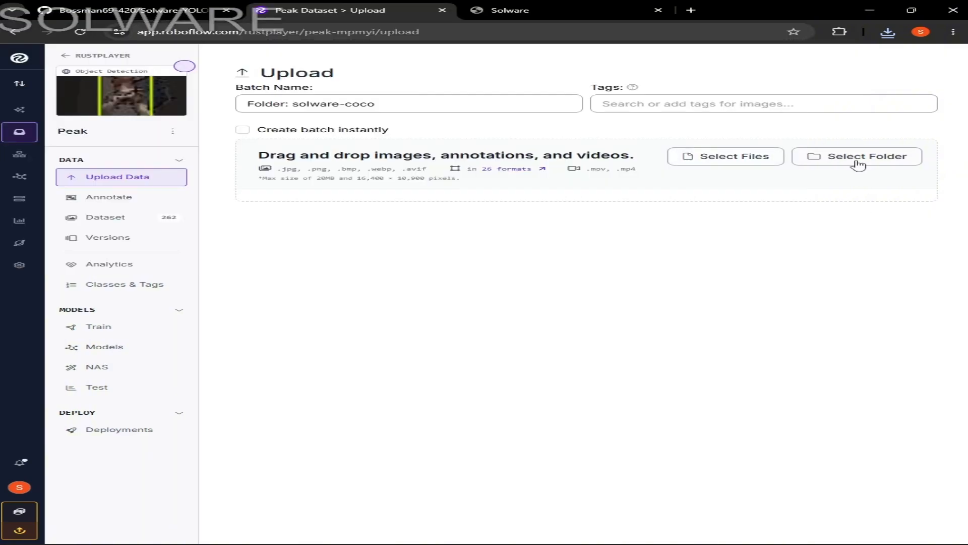
# Load the solware-coco (1) folder from Downloads into the Peak upload batch and allow its files to be uploaded.
pyautogui.click(856, 163)
pyautogui.click(83, 96)
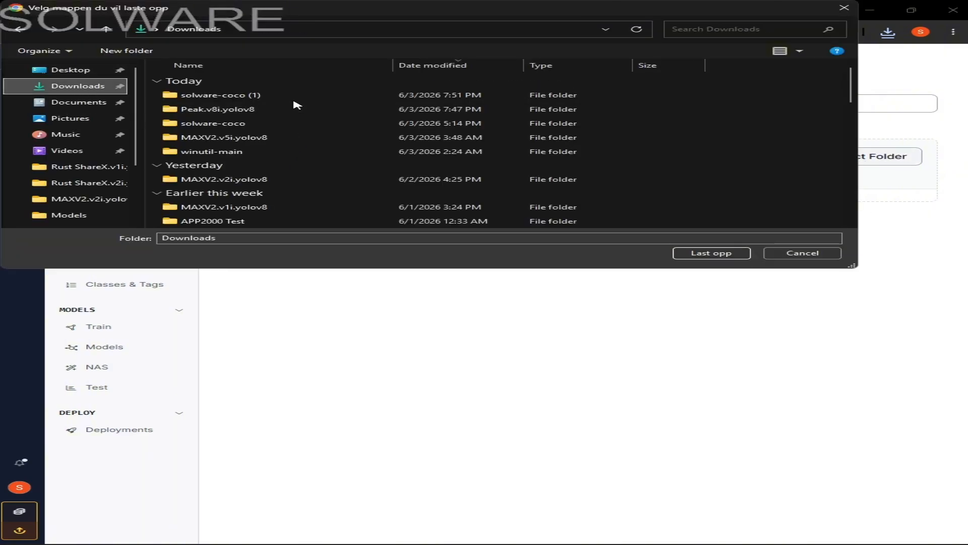
pyautogui.click(243, 101)
pyautogui.click(705, 253)
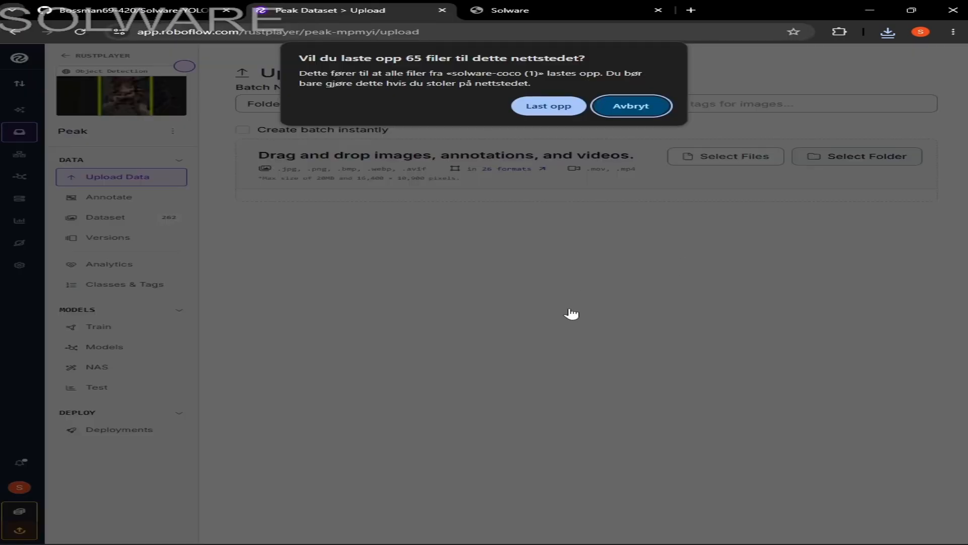
pyautogui.click(547, 107)
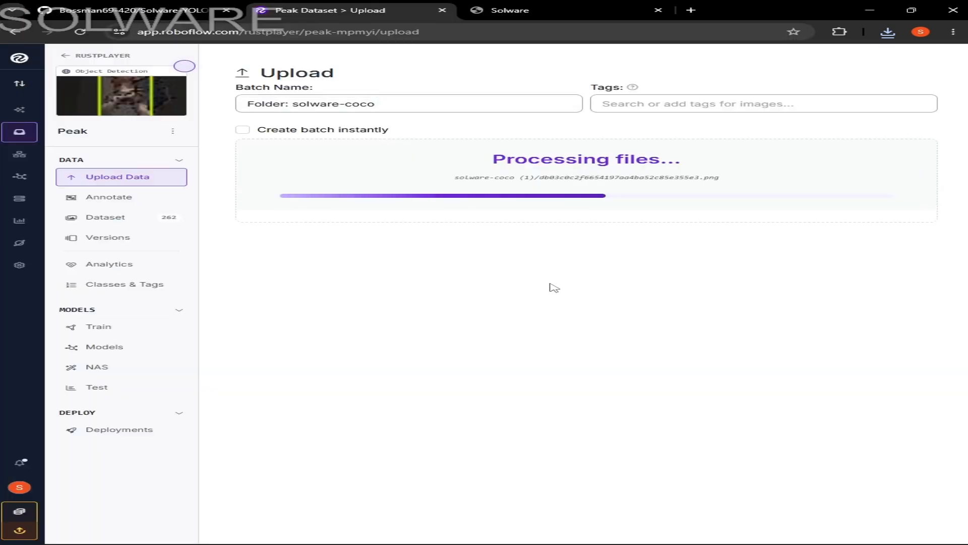
# Examine the imported Player-gllO annotations on the first eight images of the batch, starting with ffea8479315f4a7e96dbcc70f4430818.png.
pyautogui.click(325, 283)
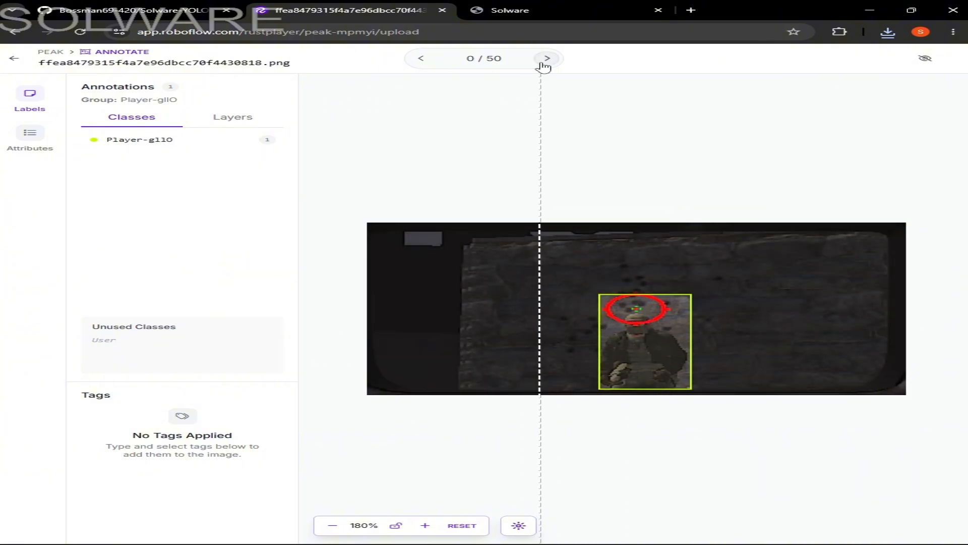
pyautogui.click(15, 59)
pyautogui.click(326, 288)
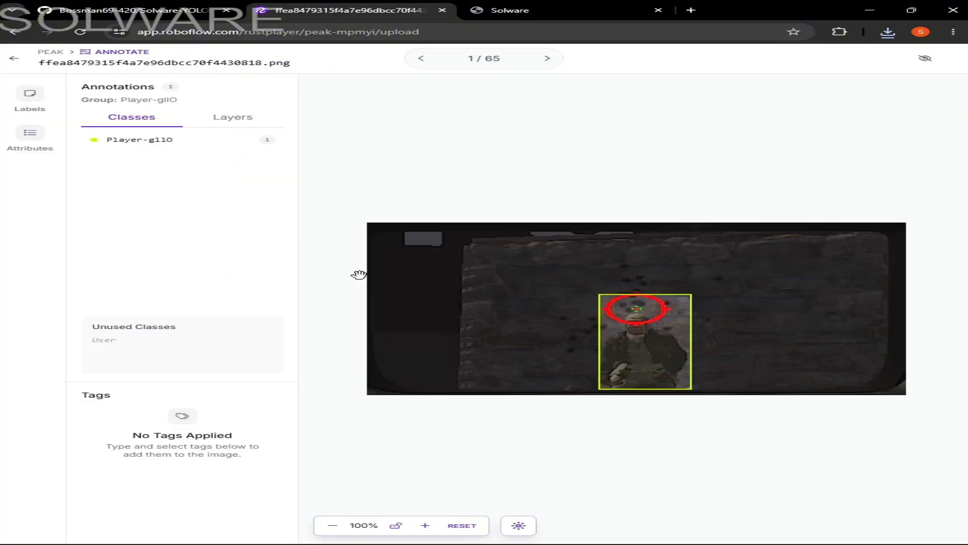
pyautogui.click(547, 59)
pyautogui.click(547, 59)
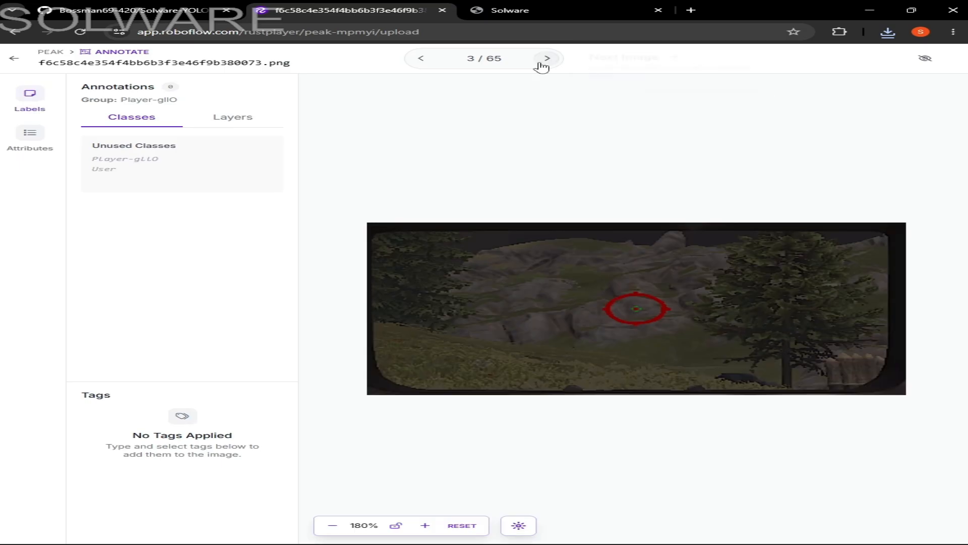
pyautogui.click(548, 58)
pyautogui.click(547, 58)
pyautogui.click(547, 58)
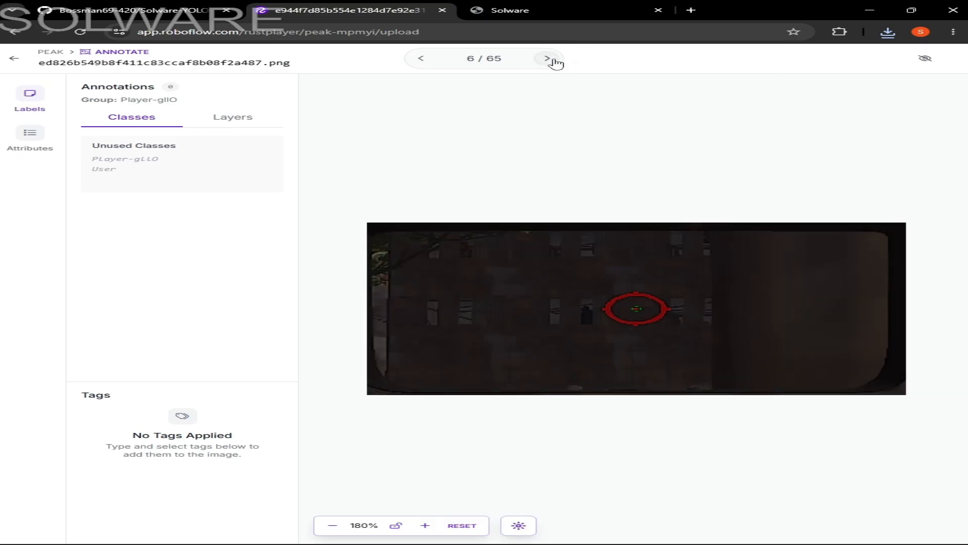
pyautogui.click(547, 59)
pyautogui.click(548, 59)
# Switch from the Roboflow upload back to the Solware labeling page.
pyautogui.hotkey('alt', 'Tab')
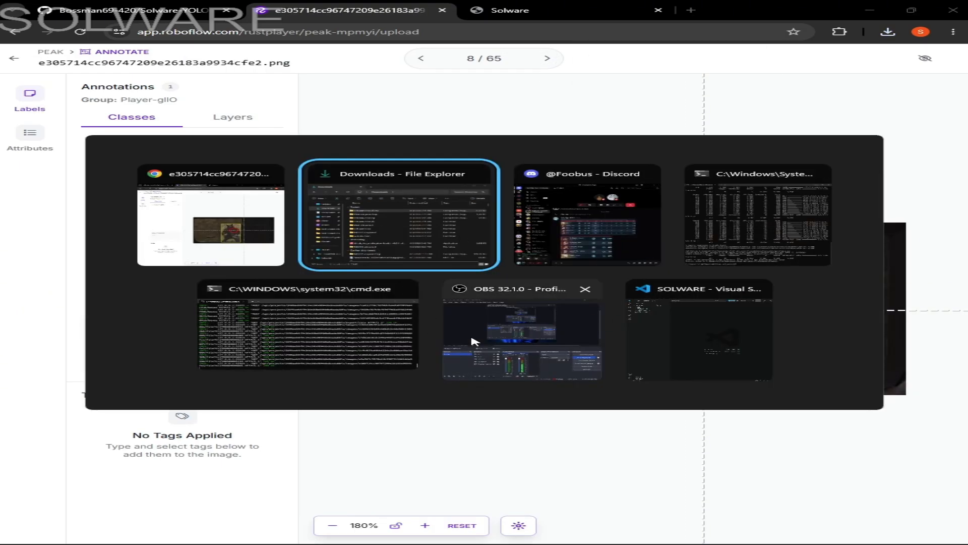
pyautogui.click(130, 5)
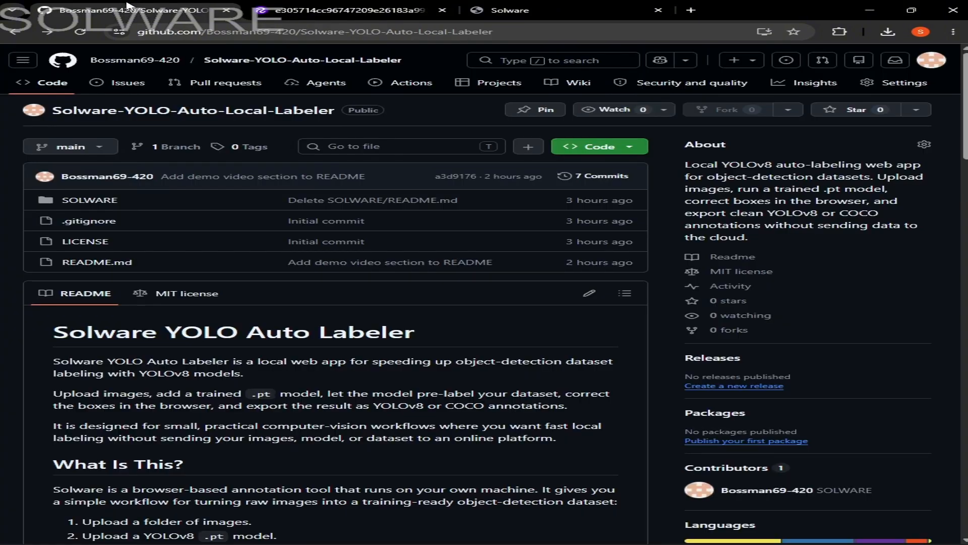
pyautogui.click(328, 5)
pyautogui.click(539, 8)
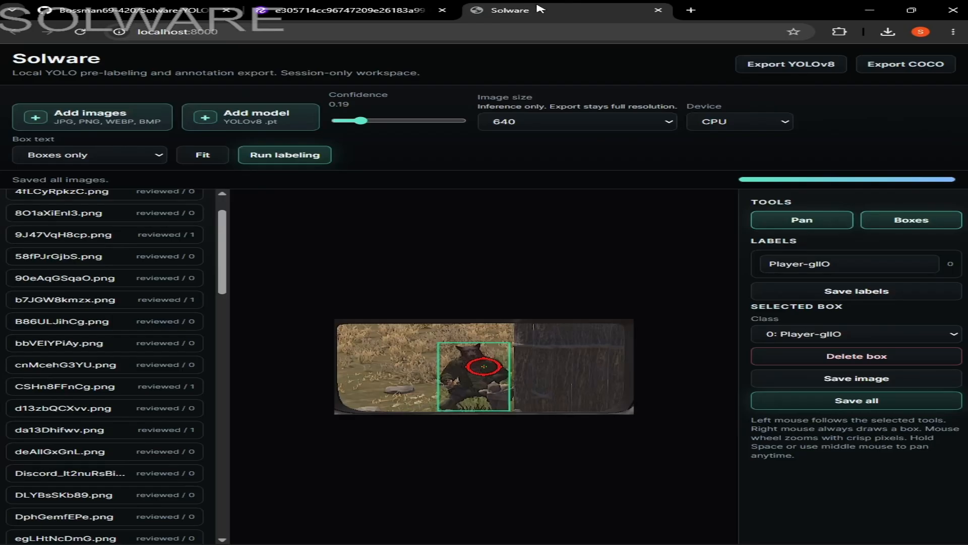
# Load the trained model from the weights folder in MAXV2.v5i.yolov8 > runs > detect > train2 within Downloads.
pyautogui.click(258, 120)
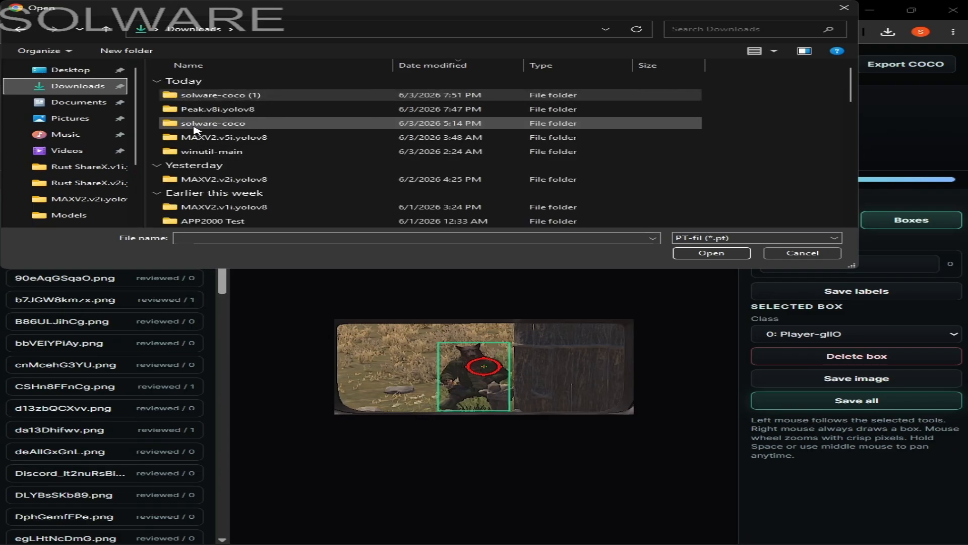
pyautogui.doubleClick(240, 150)
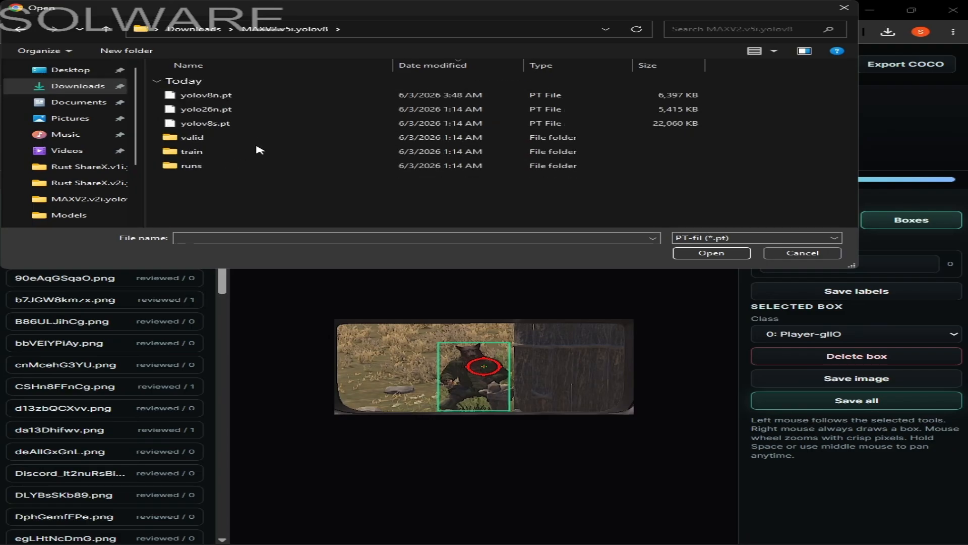
pyautogui.doubleClick(222, 166)
pyautogui.doubleClick(212, 96)
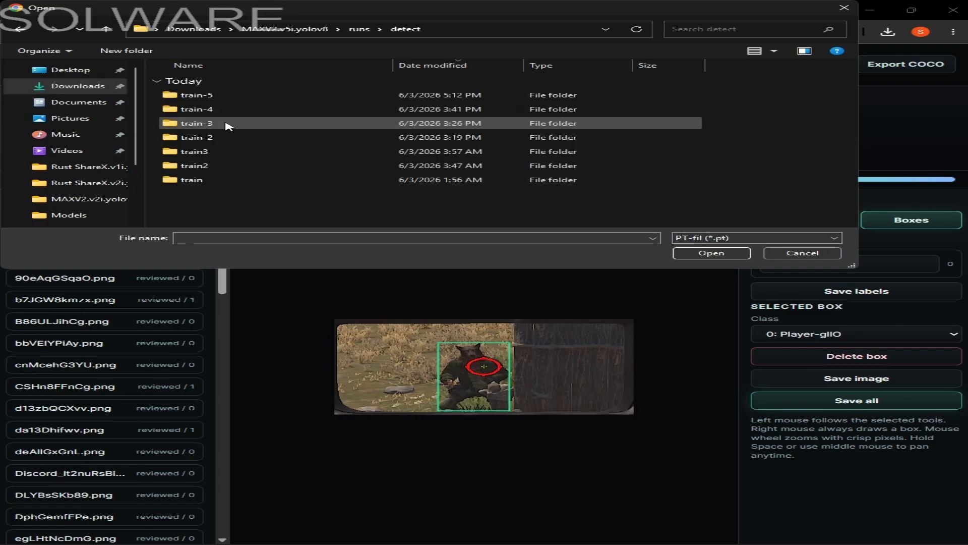
pyautogui.doubleClick(201, 165)
pyautogui.hotkey('alt', 'Left')
pyautogui.doubleClick(196, 166)
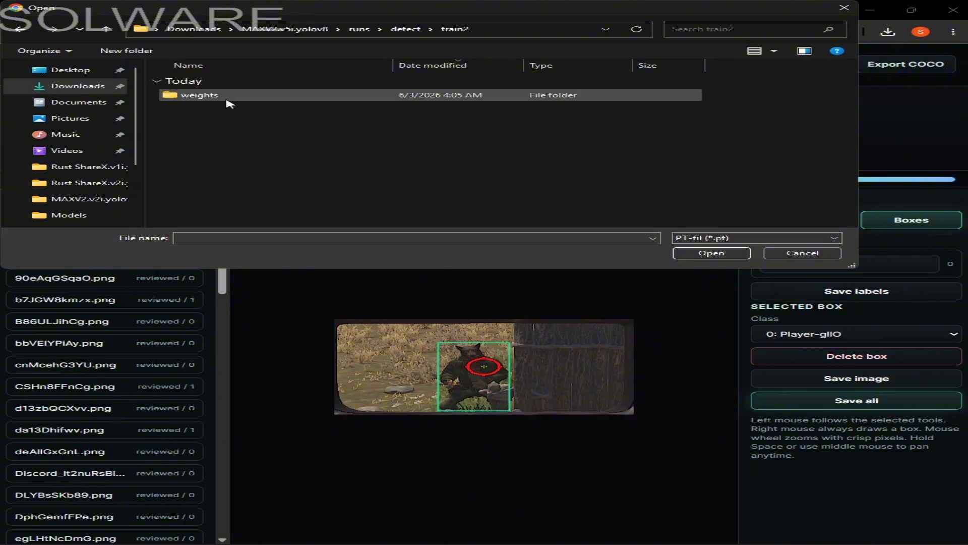
pyautogui.doubleClick(222, 97)
pyautogui.click(204, 97)
pyautogui.click(690, 254)
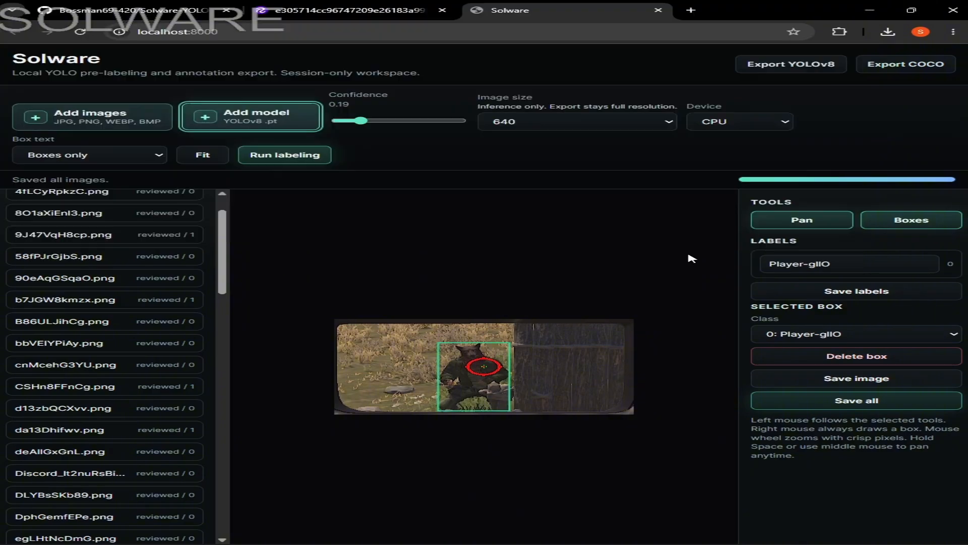
# Set the inference image size to 320 and the confidence to 0.23, and run labeling on all images.
pyautogui.click(599, 126)
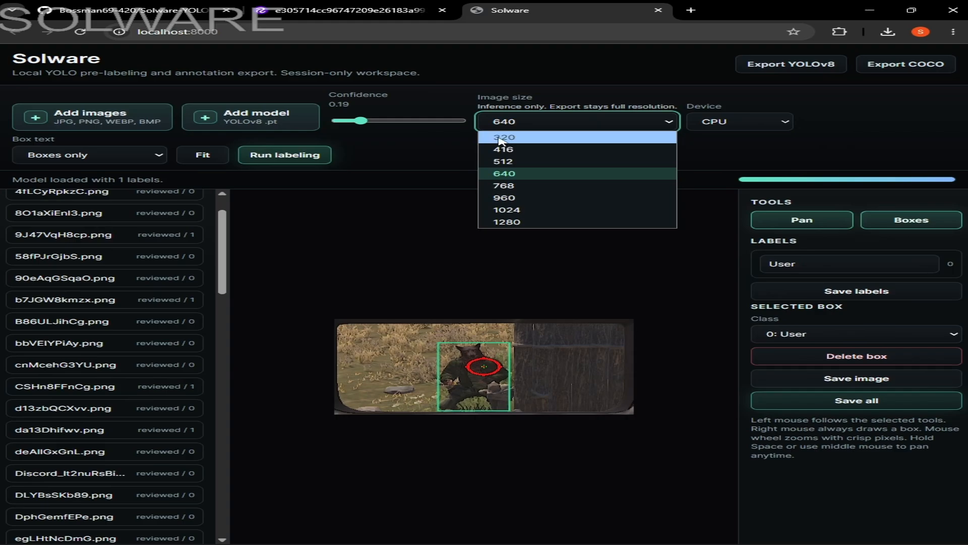
pyautogui.click(501, 140)
pyautogui.moveTo(363, 121)
pyautogui.mouseDown()
pyautogui.moveTo(353, 129)
pyautogui.moveTo(367, 121)
pyautogui.mouseUp()
pyautogui.click(300, 156)
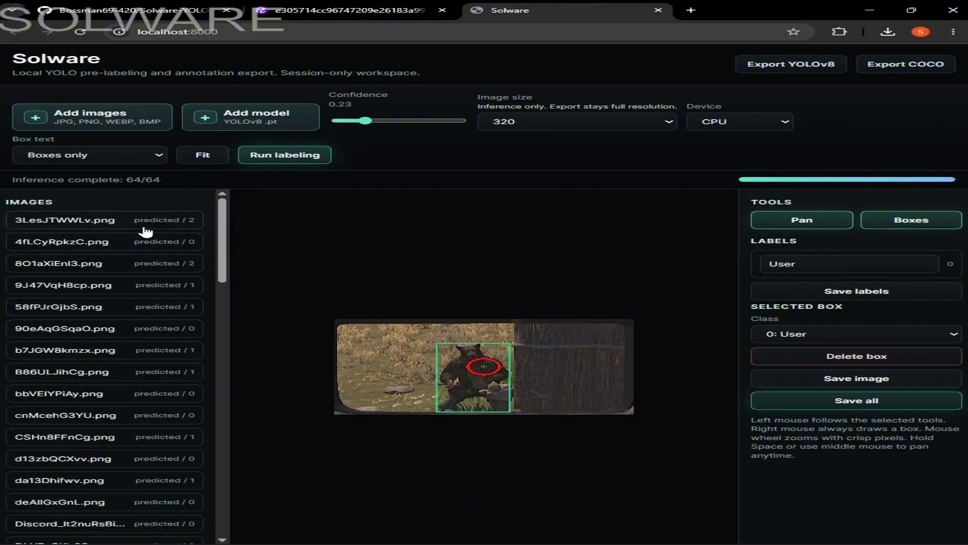
# Check the new model's predicted boxes on the images from 3LesJTWWLv.png through B86ULJihCg.png.
pyautogui.click(177, 225)
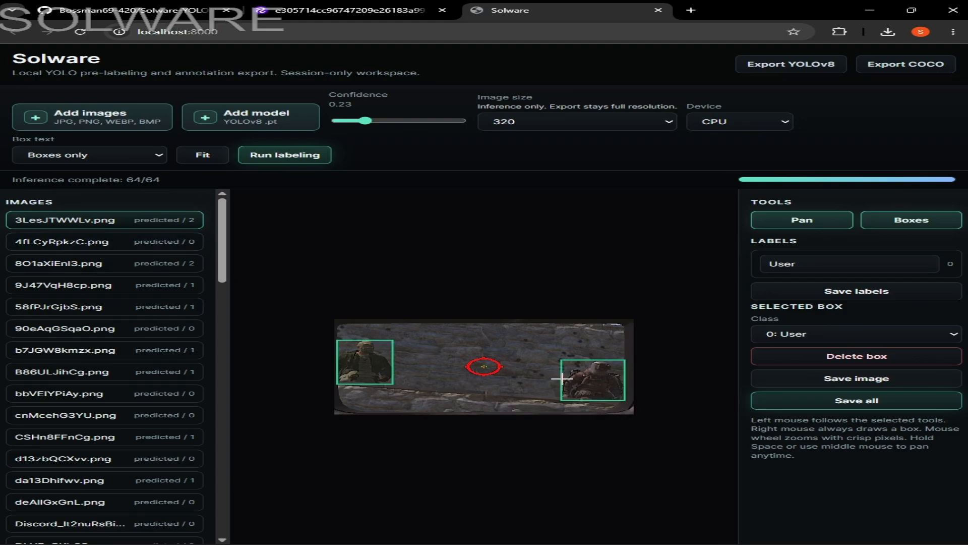
pyautogui.click(141, 246)
pyautogui.click(146, 267)
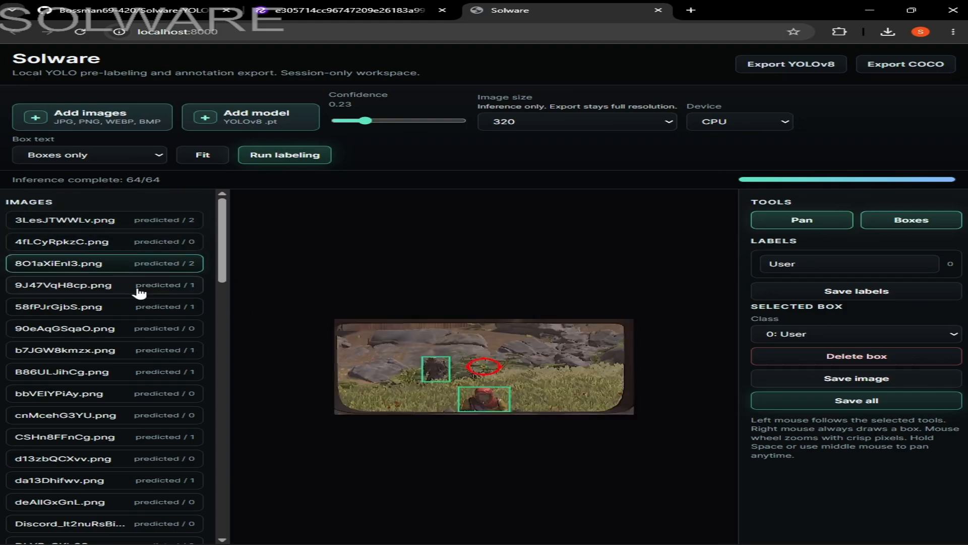
pyautogui.click(138, 288)
pyautogui.click(140, 310)
pyautogui.click(147, 333)
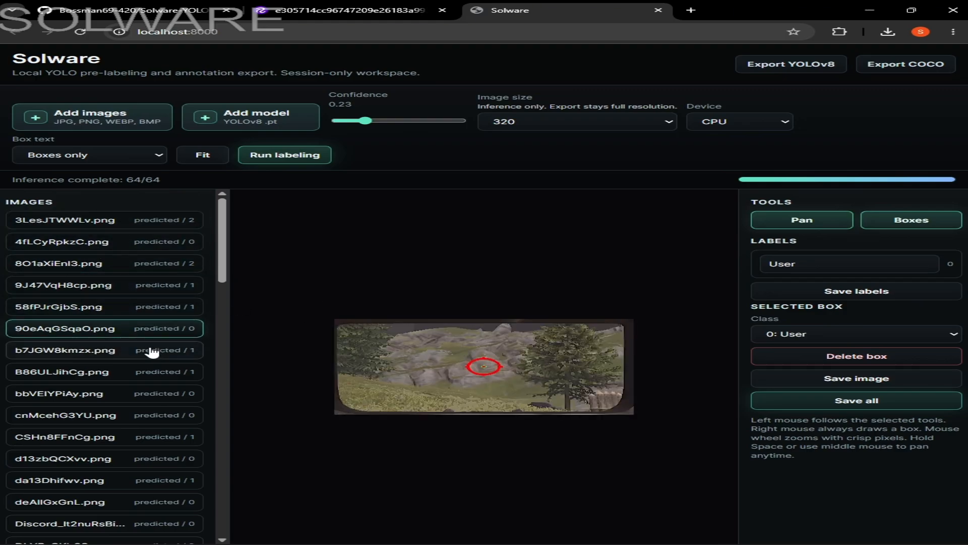
pyautogui.click(167, 352)
pyautogui.scroll(-1, 168, 355)
pyautogui.click(161, 329)
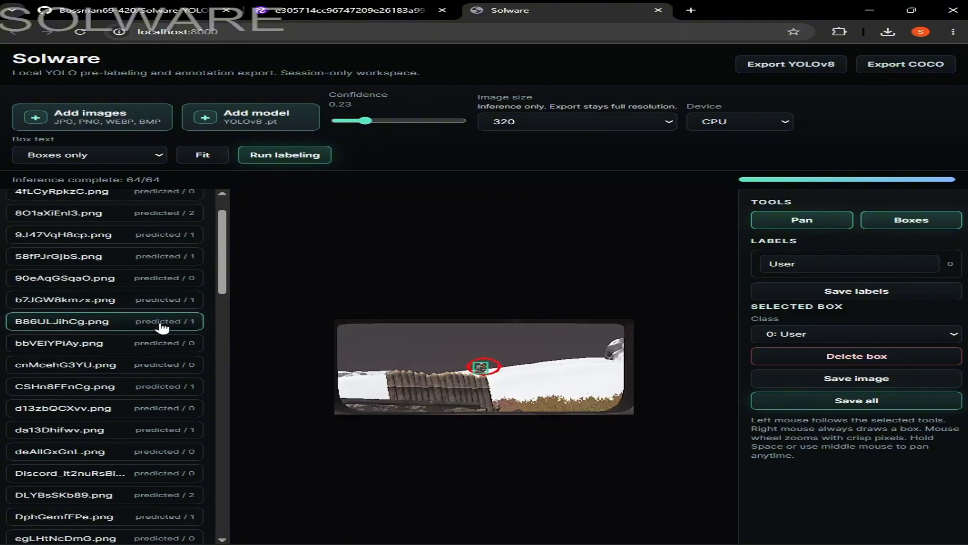
# Review the predictions from bbVEIYPiAy.png onward and inspect the box fit on da13Dhifwv.png up close.
pyautogui.click(169, 343)
pyautogui.scroll(-1, 166, 328)
pyautogui.click(162, 313)
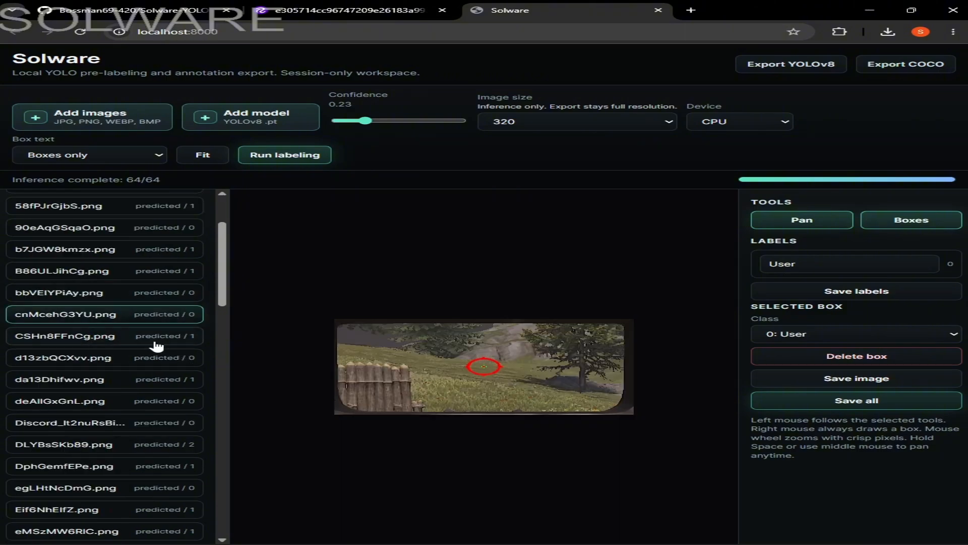
pyautogui.click(151, 342)
pyautogui.scroll(-1, 147, 350)
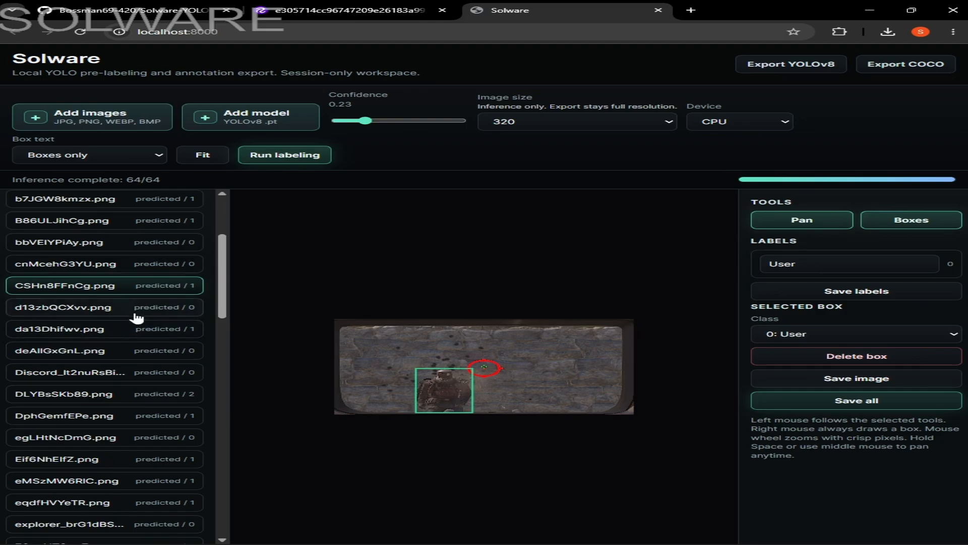
pyautogui.click(136, 312)
pyautogui.click(149, 330)
pyautogui.click(151, 353)
pyautogui.click(144, 331)
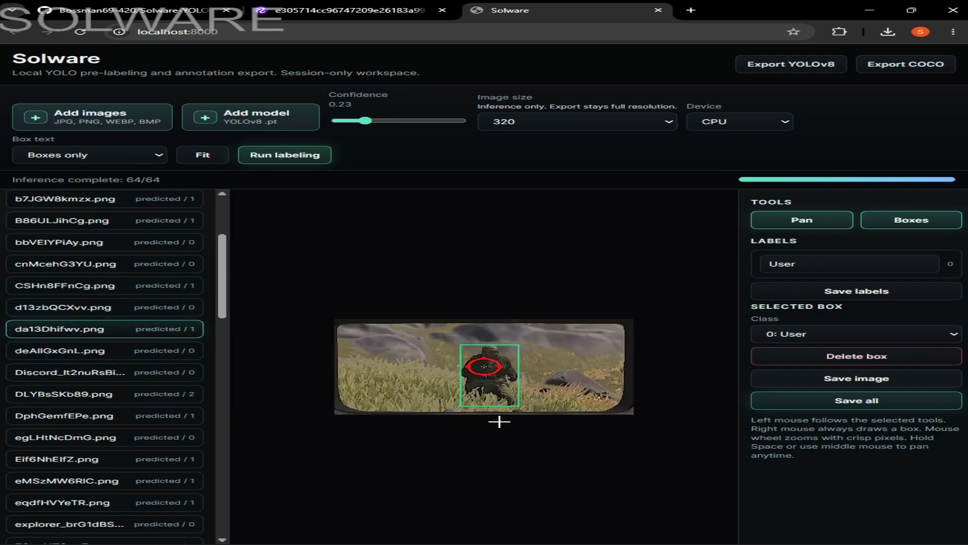
pyautogui.scroll(5, 471, 409)
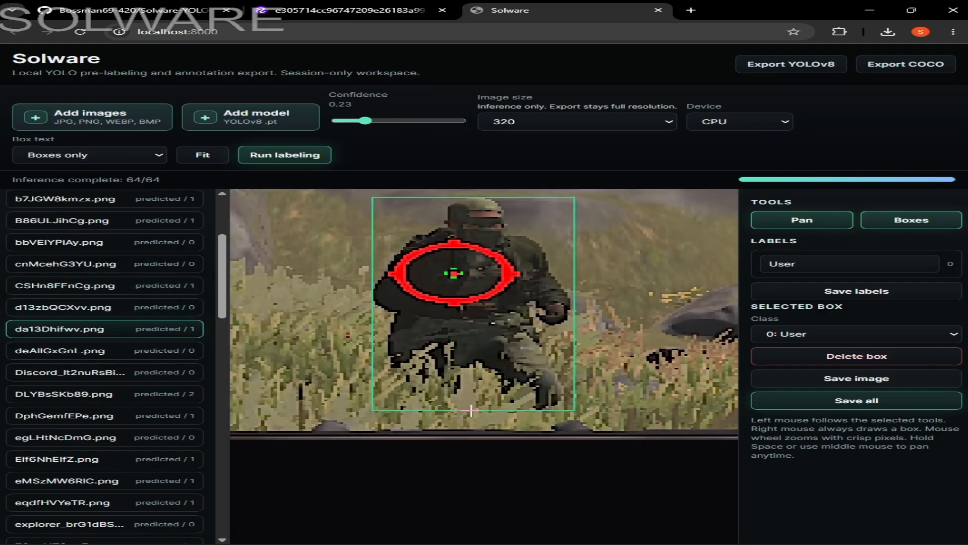
# Spot-check further predictions for false or missed boxes, including DLYBsSKb89.png, F0wtNT2tmF.png, eMSzMW6RIC.png and FHAdCw91qI.png.
pyautogui.click(119, 350)
pyautogui.click(109, 392)
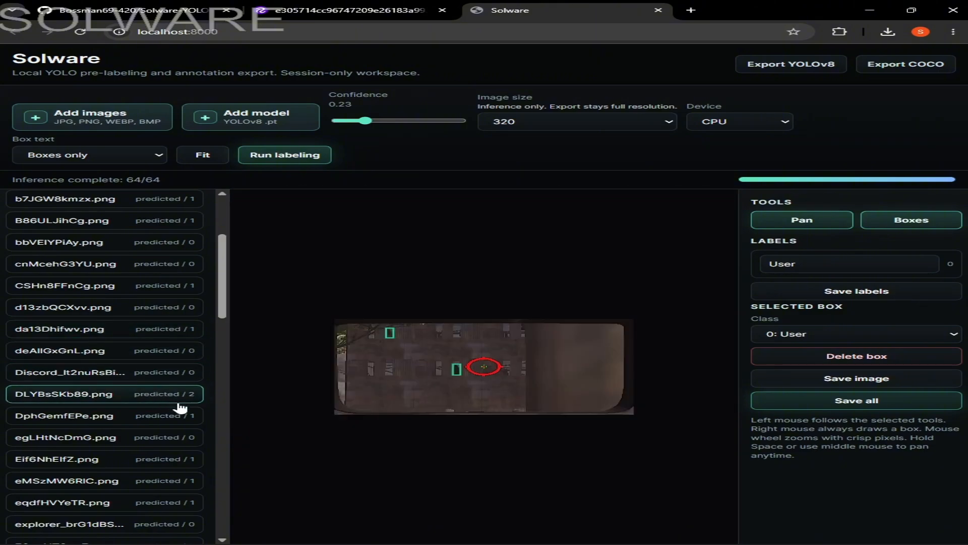
pyautogui.scroll(-3, 151, 399)
pyautogui.click(147, 390)
pyautogui.scroll(-2, 151, 393)
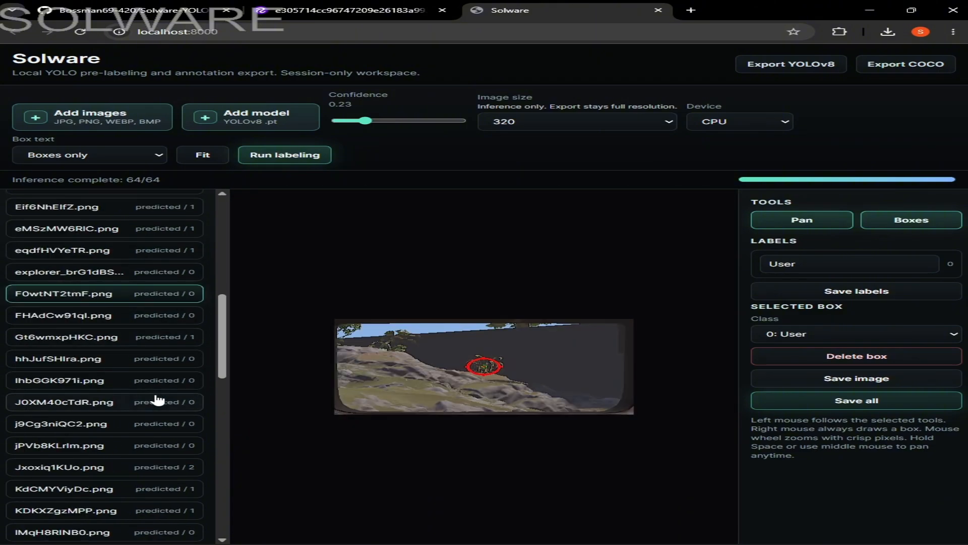
pyautogui.click(143, 250)
pyautogui.click(151, 229)
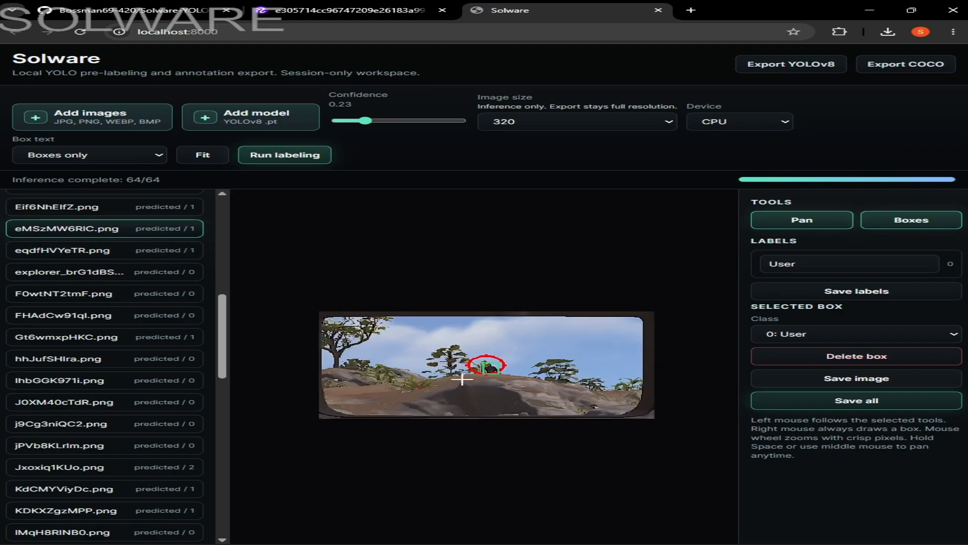
pyautogui.scroll(4, 472, 377)
pyautogui.scroll(-4, 472, 377)
pyautogui.click(135, 339)
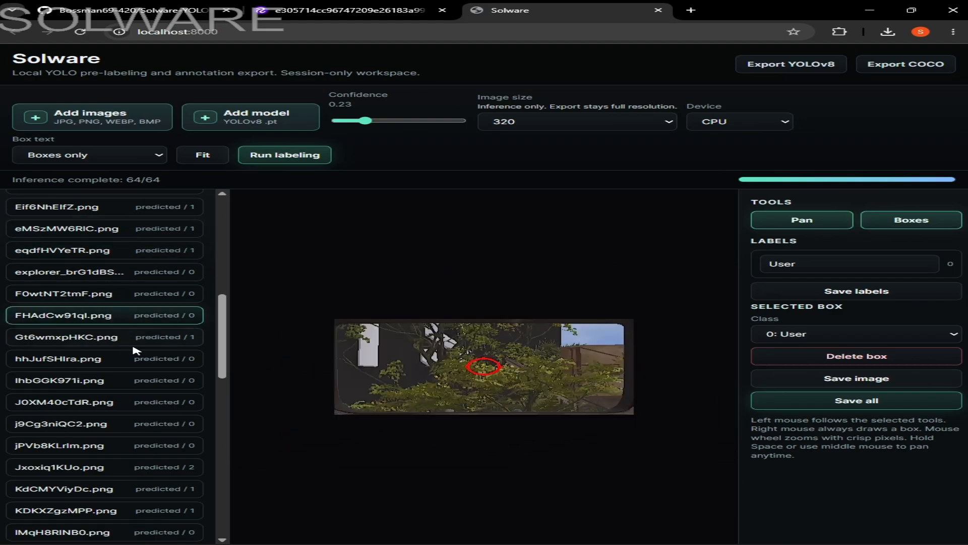
# Check the predictions on IhbGGK971i.png, Jxoxiq1KUo.png, J0XM40cTdR.png and IMqH8RINB0.png.
pyautogui.click(150, 387)
pyautogui.scroll(-1, 150, 396)
pyautogui.click(150, 416)
pyautogui.click(139, 353)
pyautogui.click(138, 330)
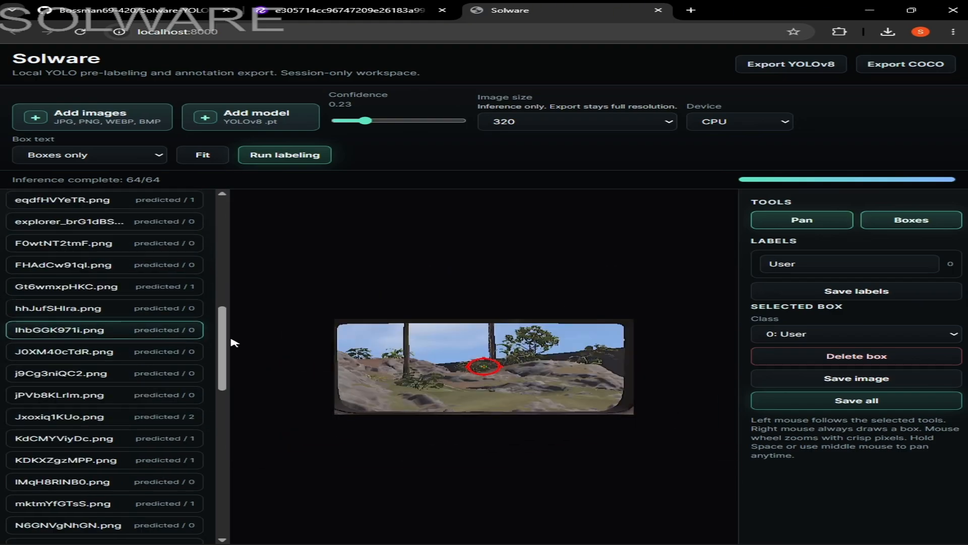
pyautogui.scroll(3, 634, 381)
pyautogui.scroll(-3, 155, 355)
pyautogui.click(155, 355)
pyautogui.click(168, 334)
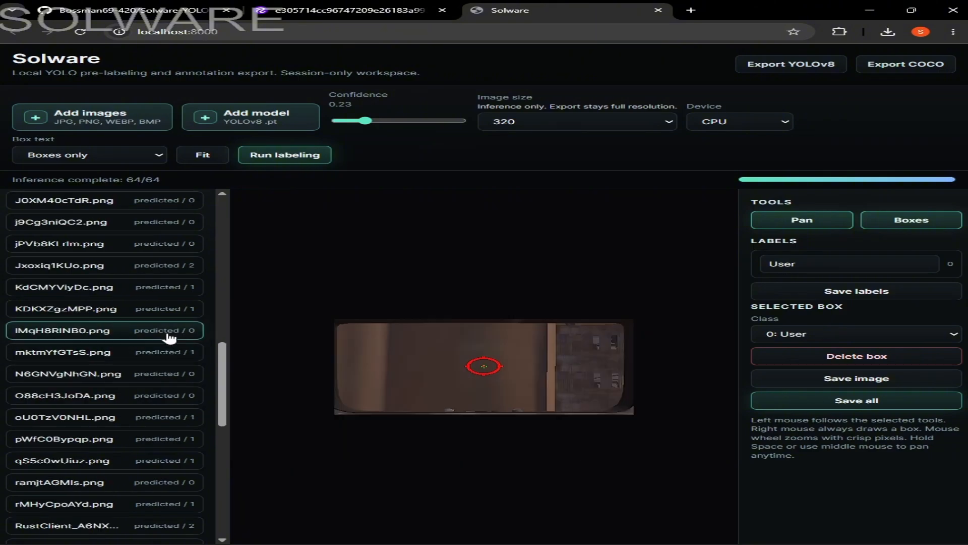
# Inspect the predicted boxes on mktmYfGTsS.png and KDKXZgzMPP.png up close.
pyautogui.click(171, 357)
pyautogui.scroll(4, 489, 371)
pyautogui.scroll(2, 502, 391)
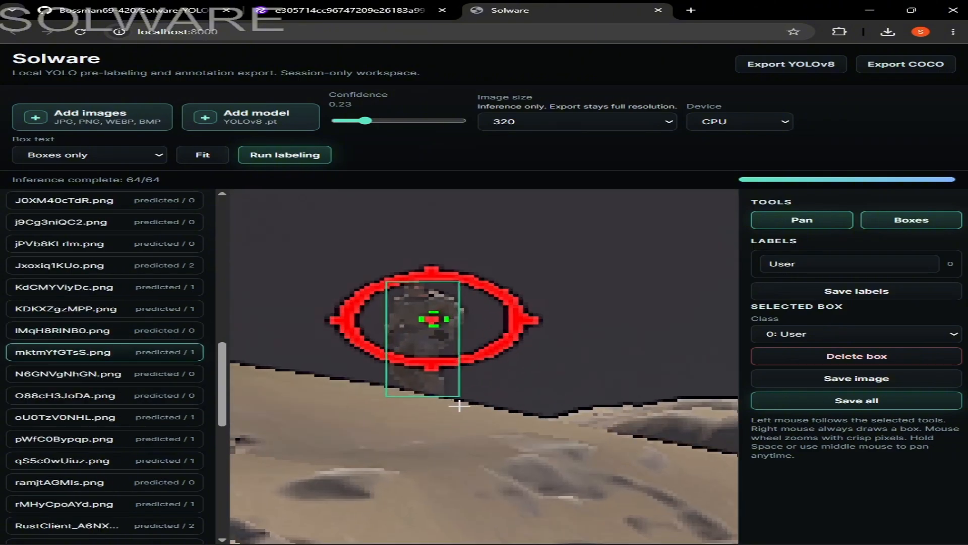
pyautogui.scroll(-3, 459, 405)
pyautogui.click(186, 310)
pyautogui.scroll(2, 488, 397)
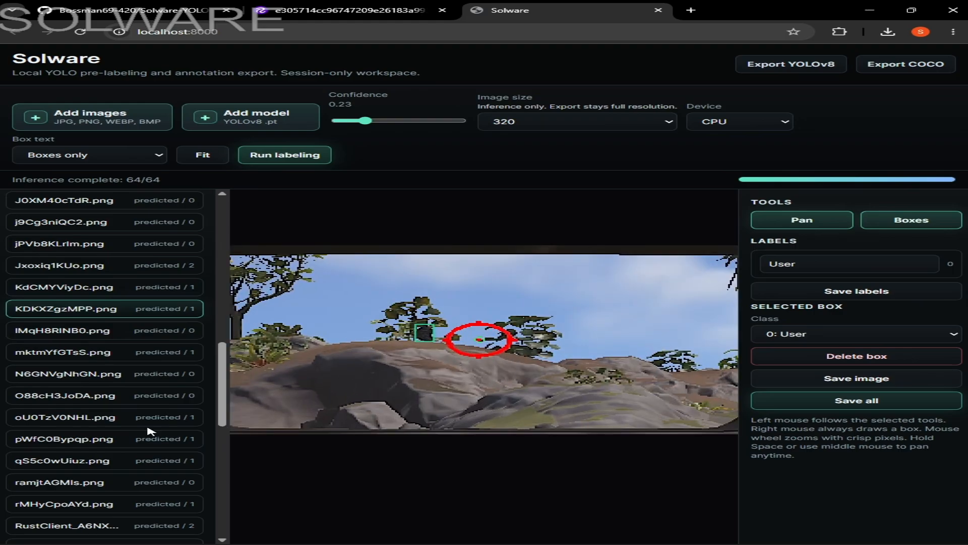
# Spot-check the predictions on pWfC0Bypqp.png, the RustClient_D1RV2 image, RWx7ZTG0IO.png, SsfmuGmZfw.png and VfLz6K9dt2.png.
pyautogui.click(151, 437)
pyautogui.scroll(-3, 144, 406)
pyautogui.click(144, 402)
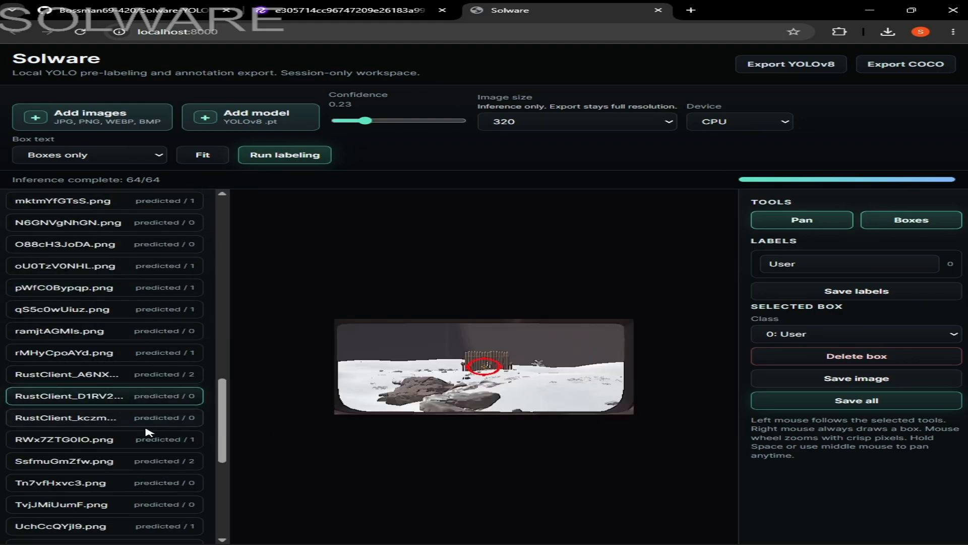
pyautogui.click(154, 432)
pyautogui.scroll(-1, 177, 433)
pyautogui.click(173, 417)
pyautogui.scroll(-2, 172, 417)
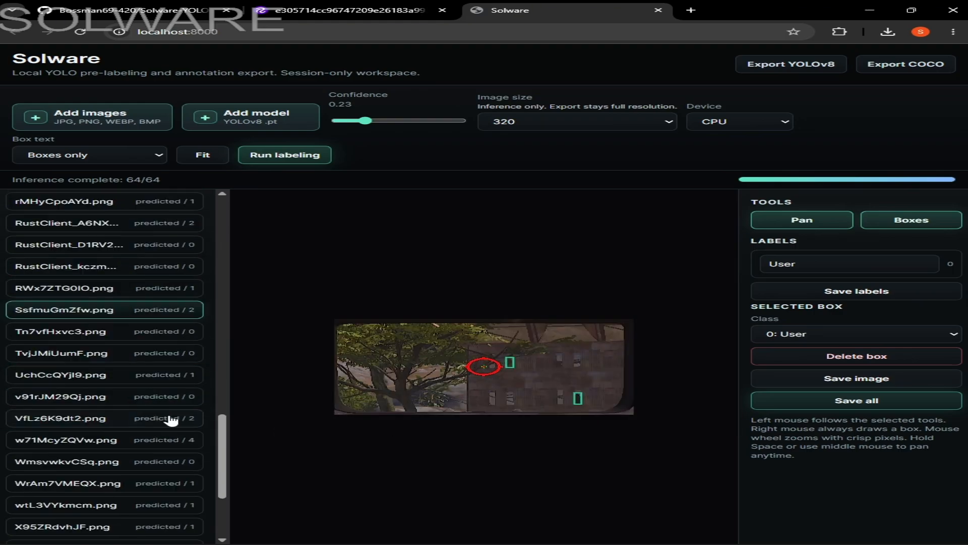
pyautogui.click(139, 421)
pyautogui.scroll(-1, 153, 429)
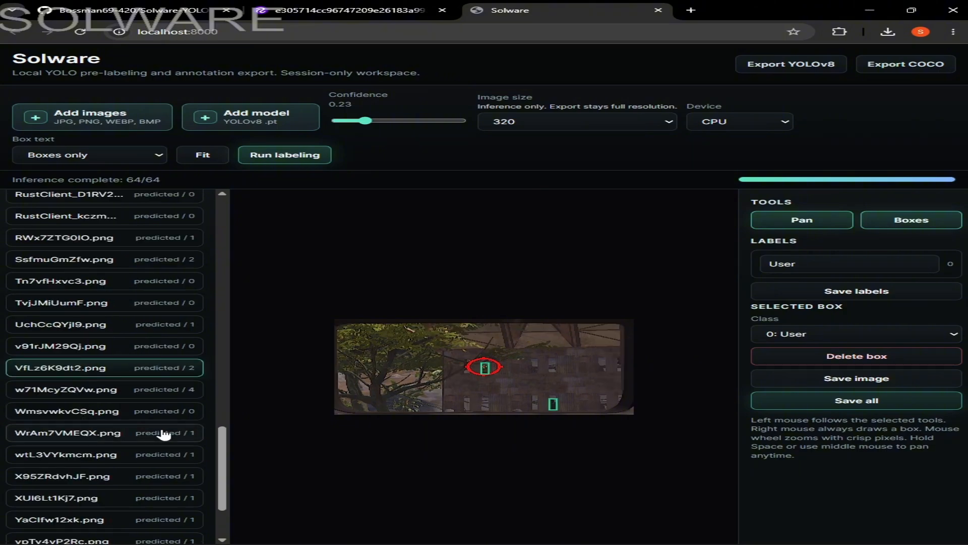
# Review the predicted boxes image by image from WrAm7VMEQX.png to the last file, ZyF60OYYIg.png.
pyautogui.click(190, 433)
pyautogui.click(162, 457)
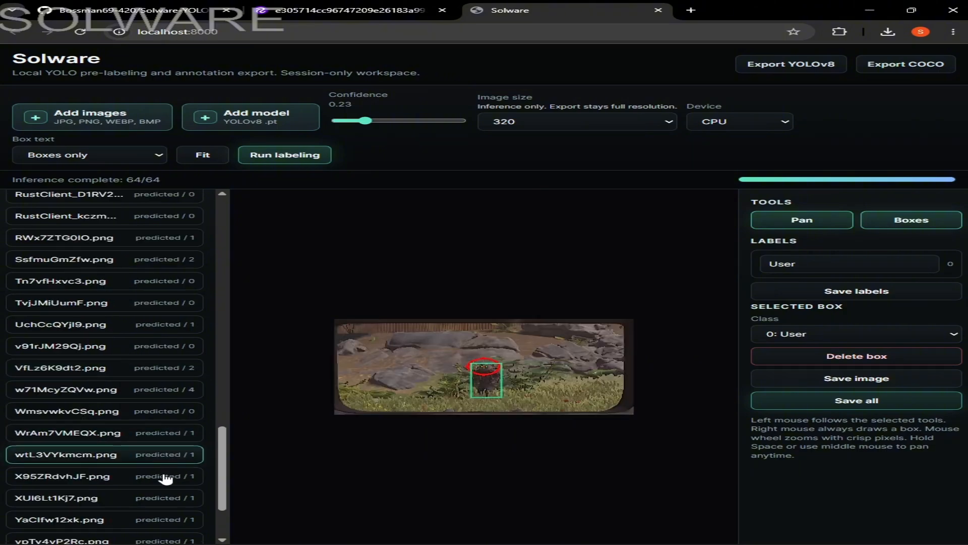
pyautogui.click(161, 477)
pyautogui.click(162, 498)
pyautogui.click(162, 517)
pyautogui.scroll(-2, 156, 484)
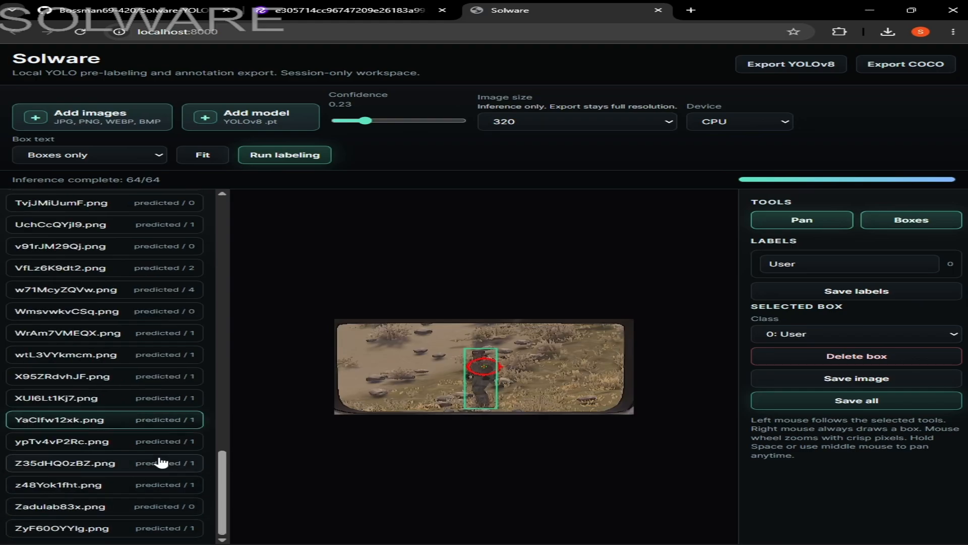
pyautogui.click(174, 446)
pyautogui.click(151, 468)
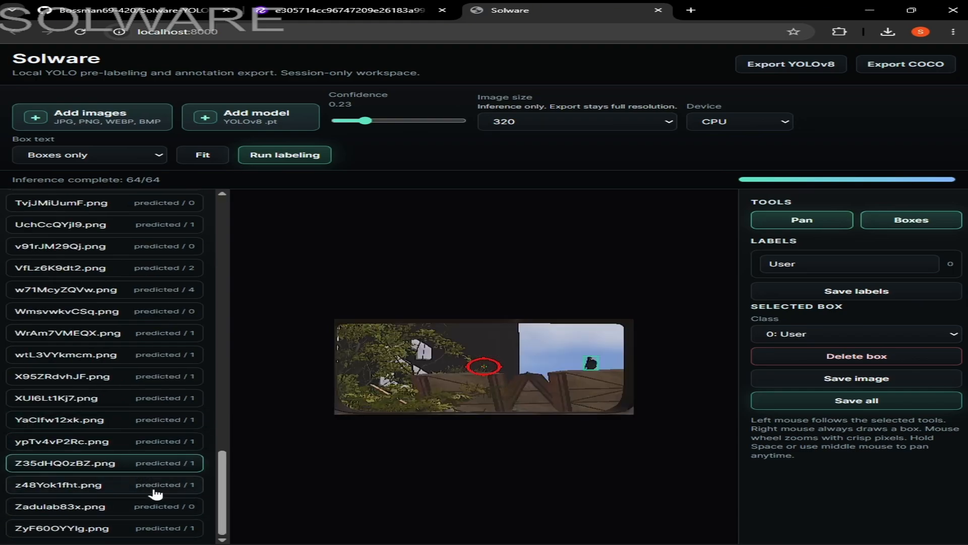
pyautogui.click(157, 488)
pyautogui.click(144, 508)
pyautogui.click(196, 528)
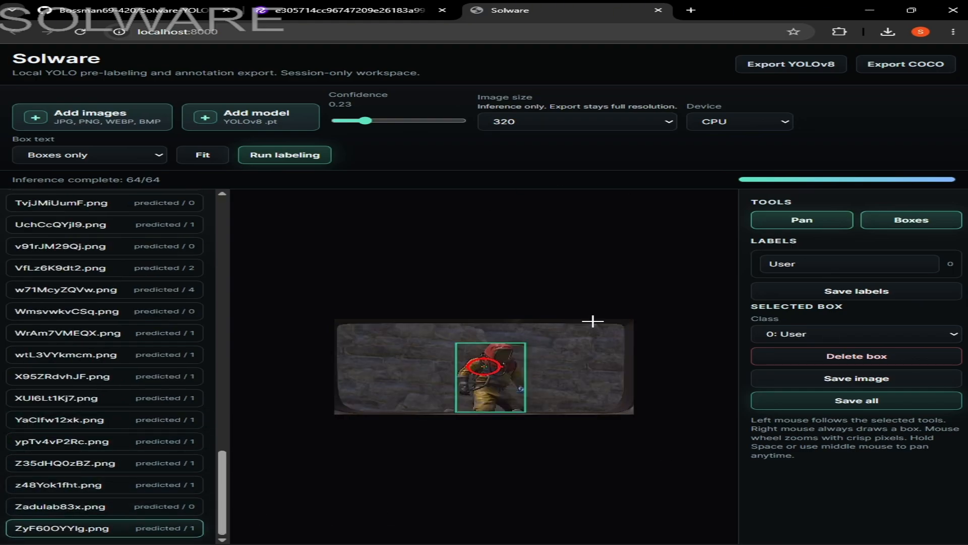
# Switch to Roboflow and leave the single-image annotation view for the Peak upload overview.
pyautogui.click(348, 10)
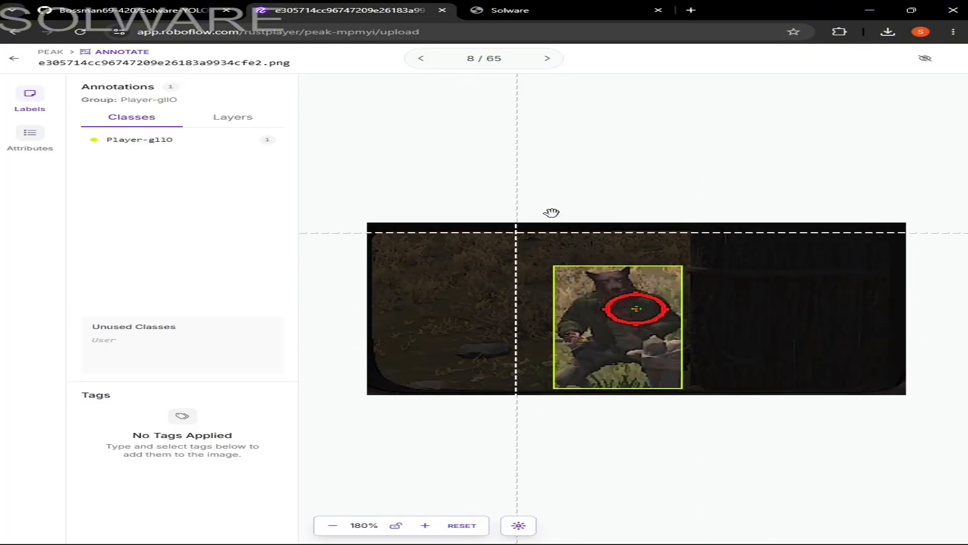
pyautogui.click(14, 58)
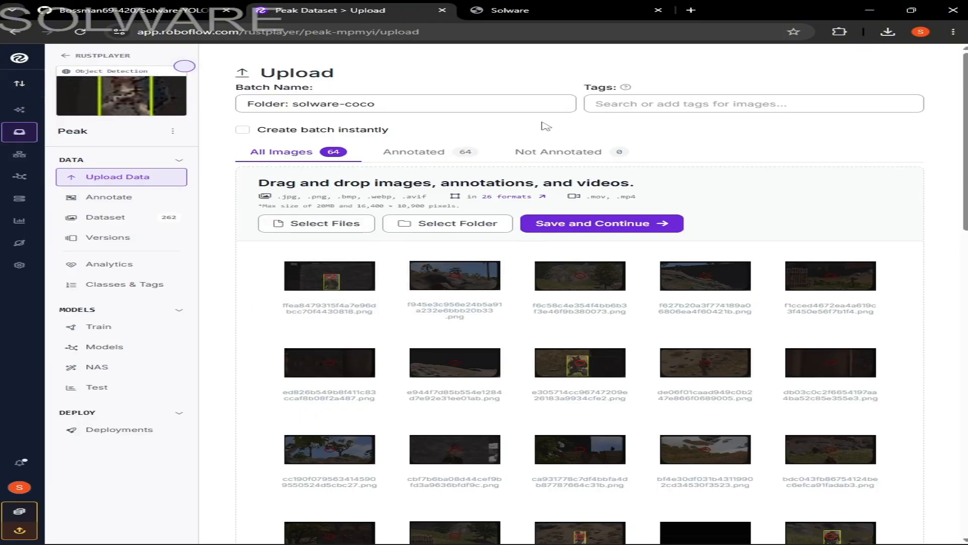
# Open a new browser tab and write "200 : 400" in the address field without searching.
pyautogui.click(690, 11)
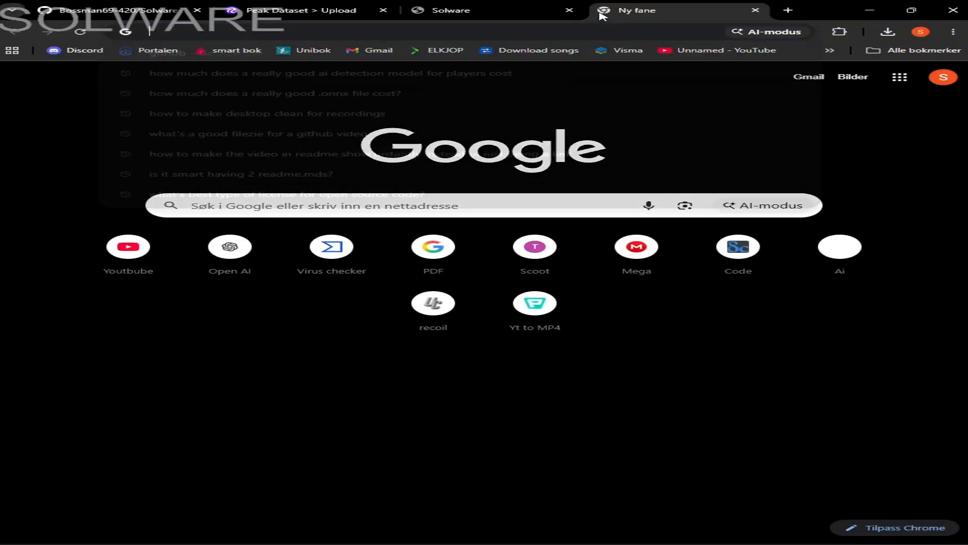
pyautogui.write('200:')
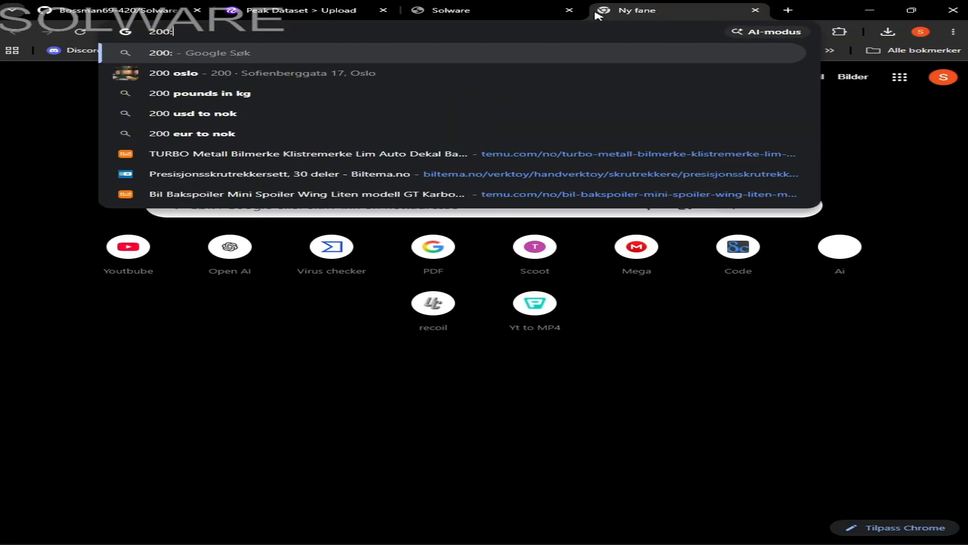
pyautogui.write('400')
pyautogui.press('BackSpace')
pyautogui.press('BackSpace')
pyautogui.press('BackSpace')
pyautogui.write('400')
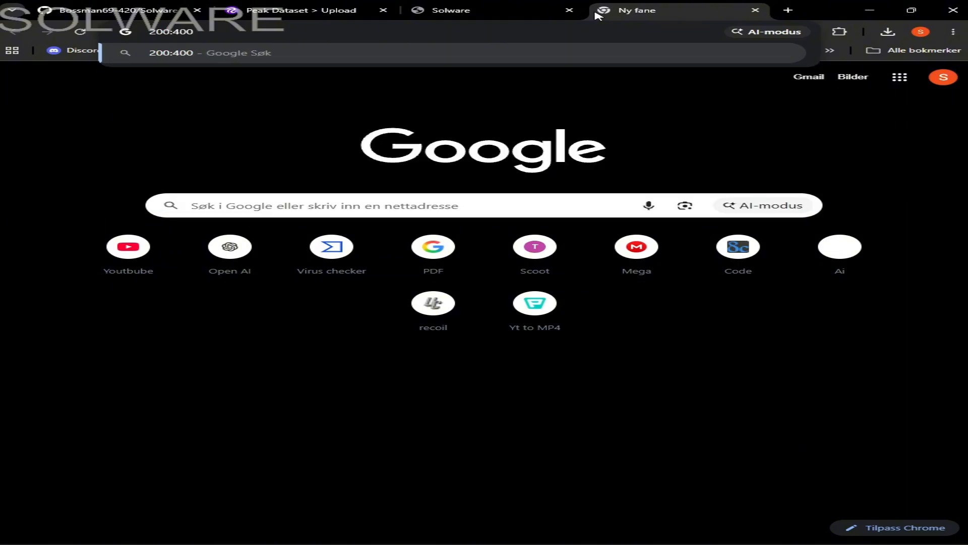
pyautogui.press('BackSpace')
pyautogui.press('BackSpace')
pyautogui.press('BackSpace')
pyautogui.press('BackSpace')
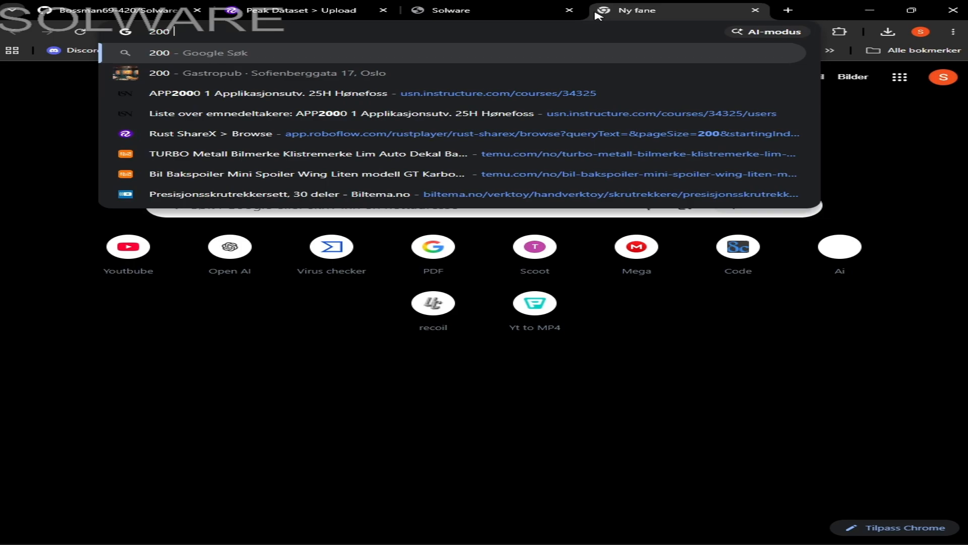
pyautogui.write(': 40')
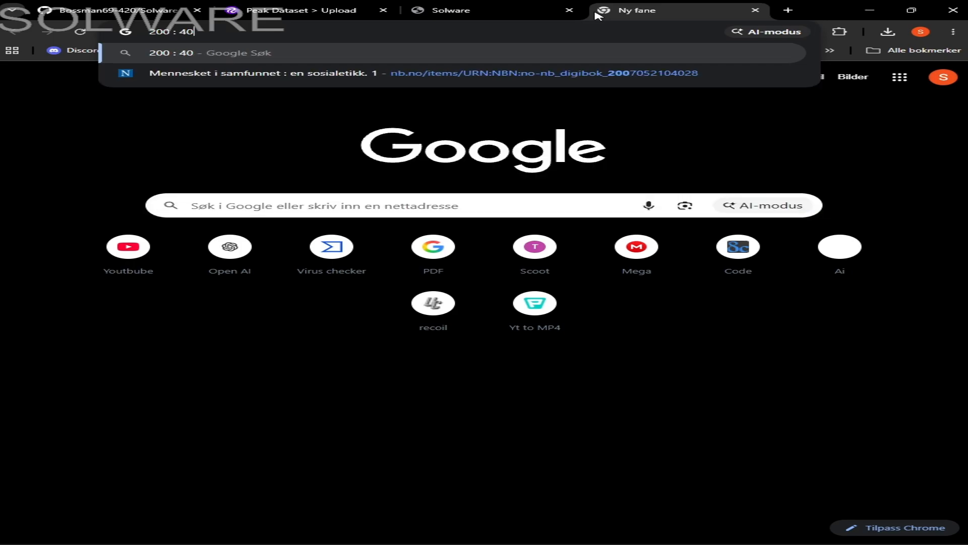
pyautogui.write('0')
# Back in the Roboflow Peak project, cancel opening the dataset, request the Versions page and accept leaving the unsaved upload.
pyautogui.click(269, 8)
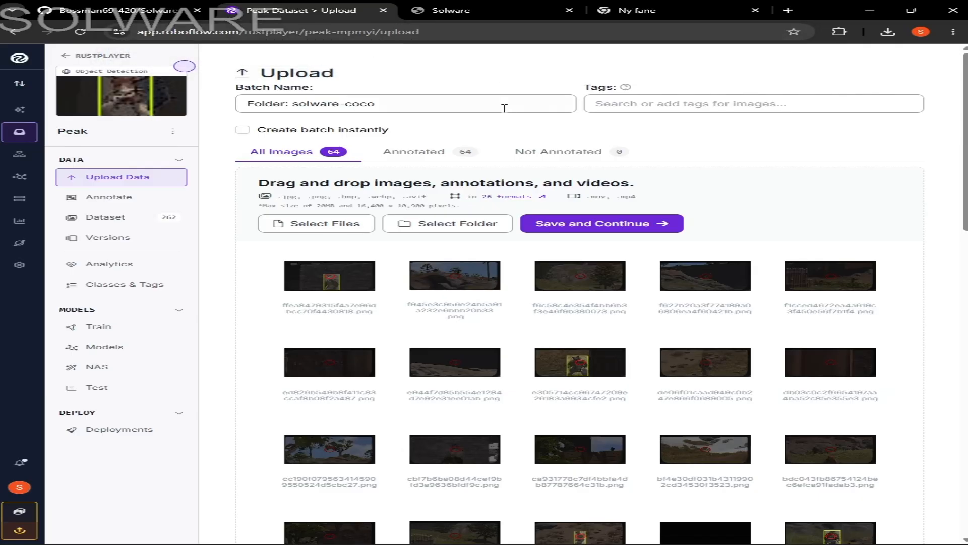
pyautogui.click(106, 217)
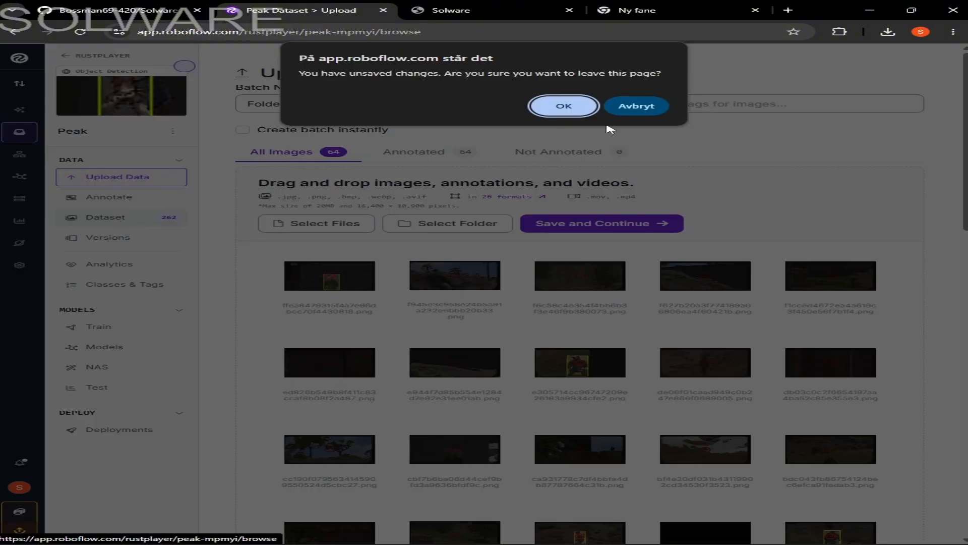
pyautogui.click(619, 107)
pyautogui.click(111, 236)
pyautogui.click(564, 108)
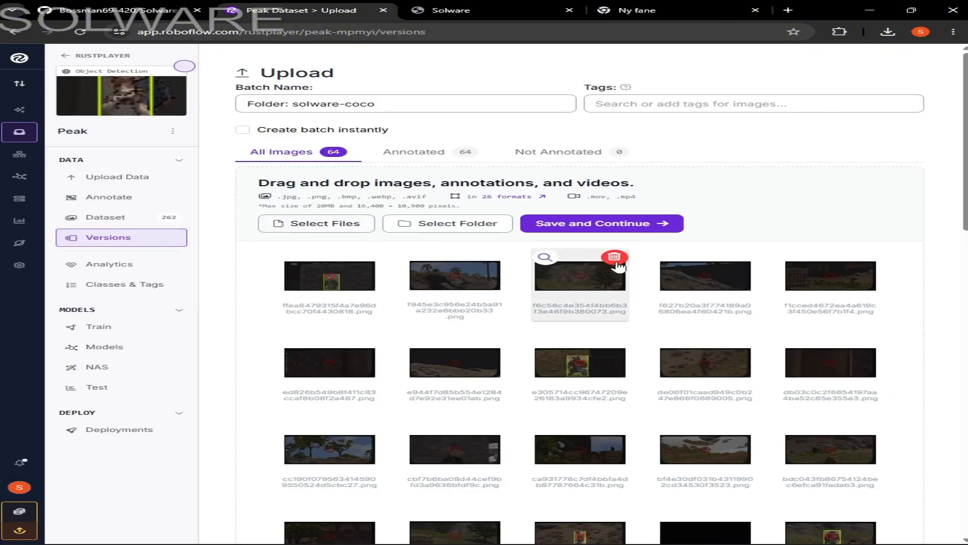
# Return to the blank tab and extend the number sequence to "200 : 400 : 600 : 1000 : 2000".
pyautogui.click(693, 7)
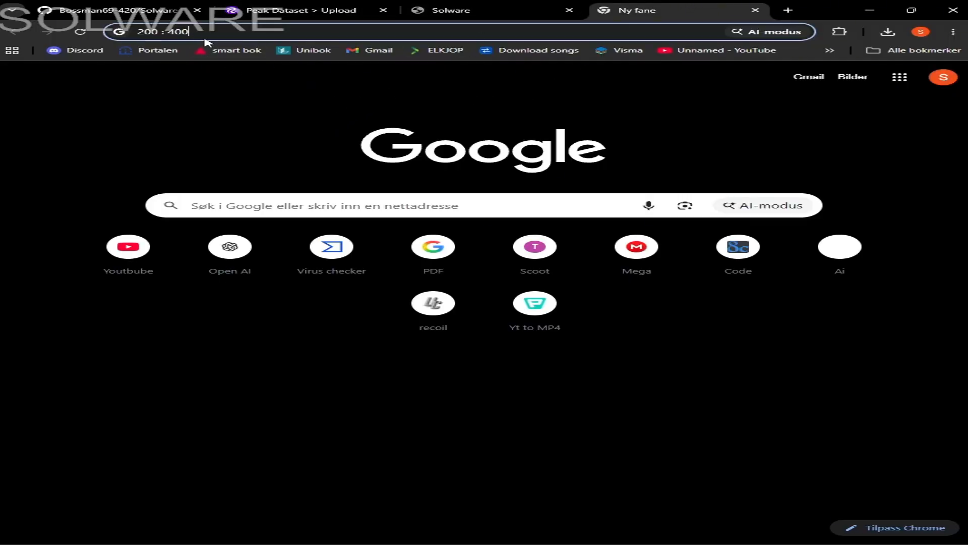
pyautogui.write(':')
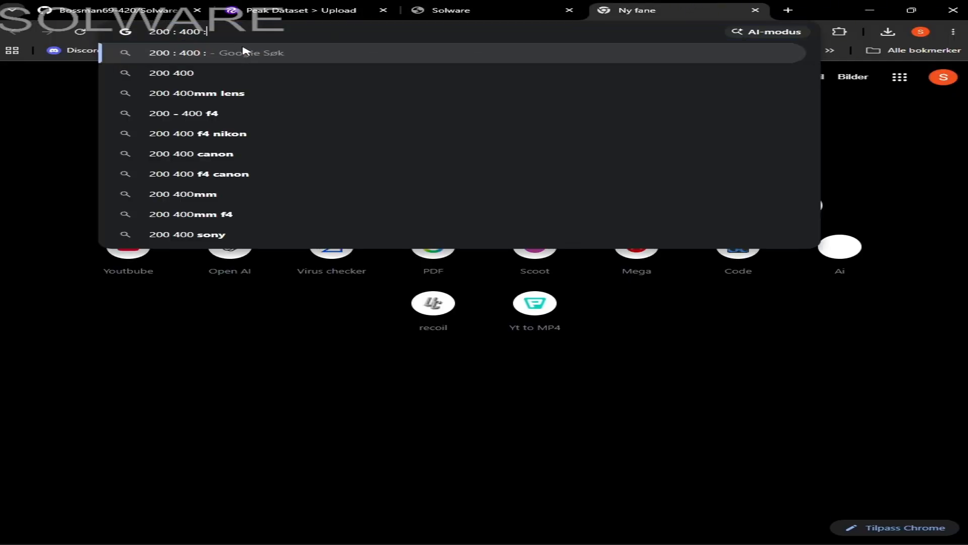
pyautogui.write(' 600')
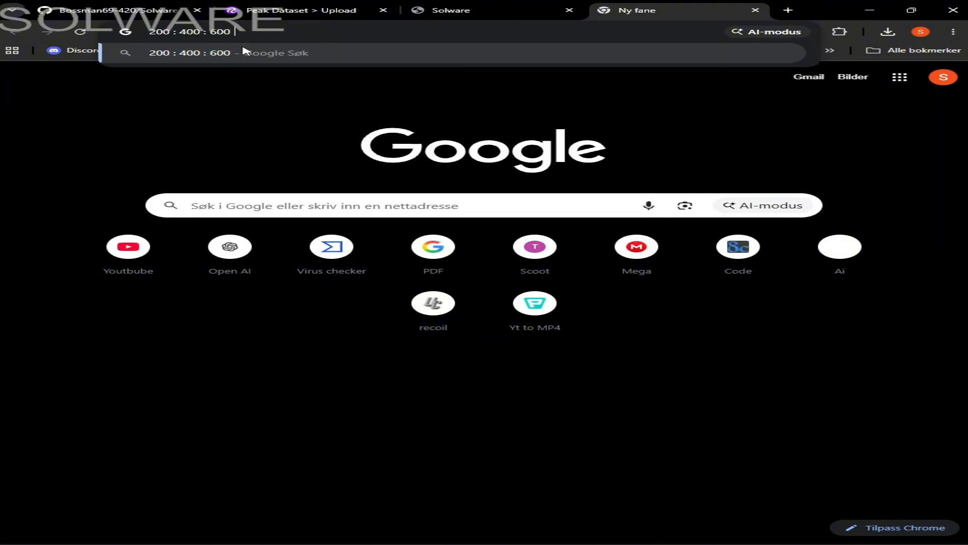
pyautogui.write(' : 1000 :')
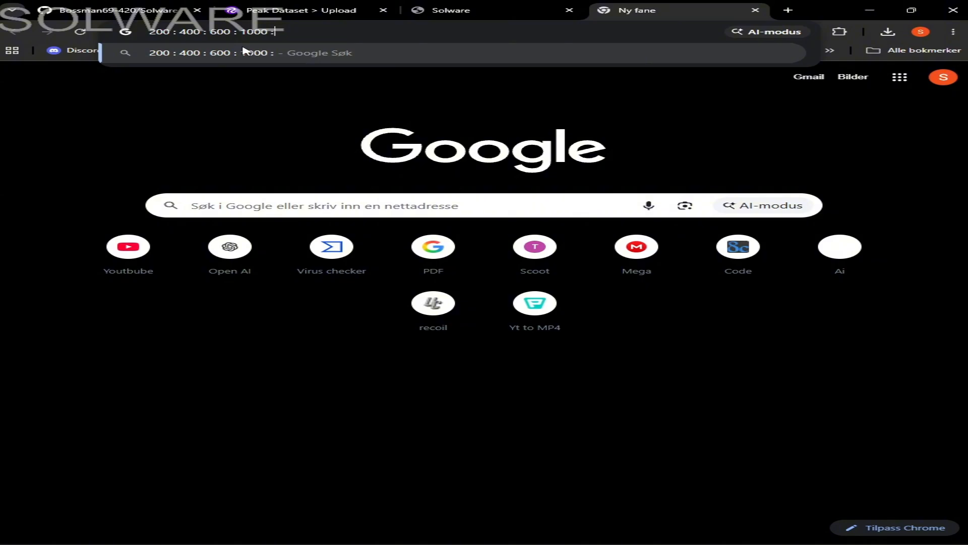
pyautogui.write('200')
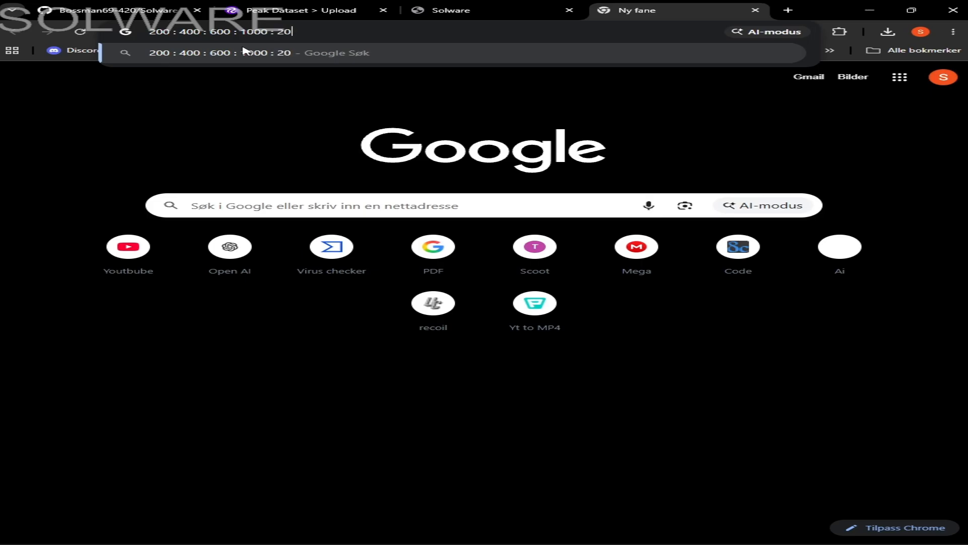
pyautogui.click(281, 7)
pyautogui.click(706, 11)
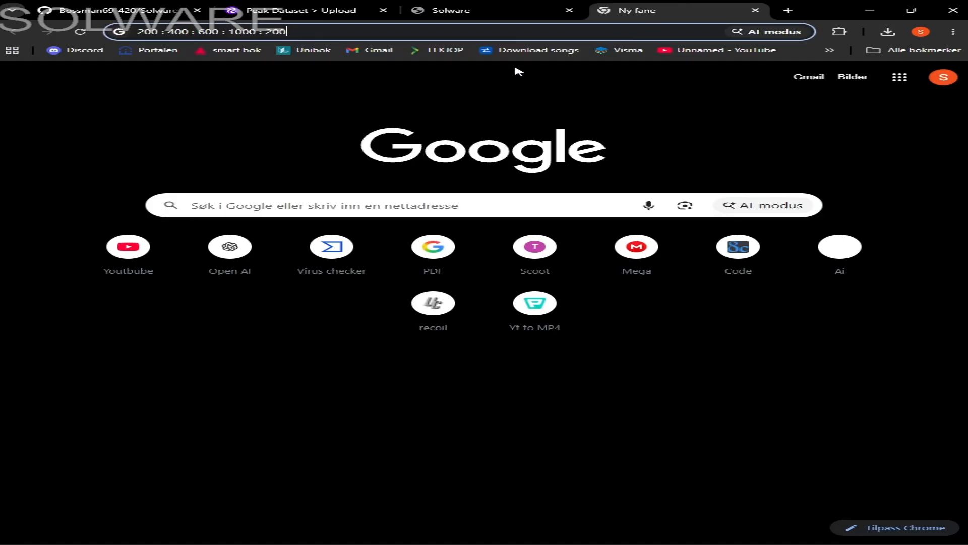
pyautogui.hotkey('ctrl', 'a')
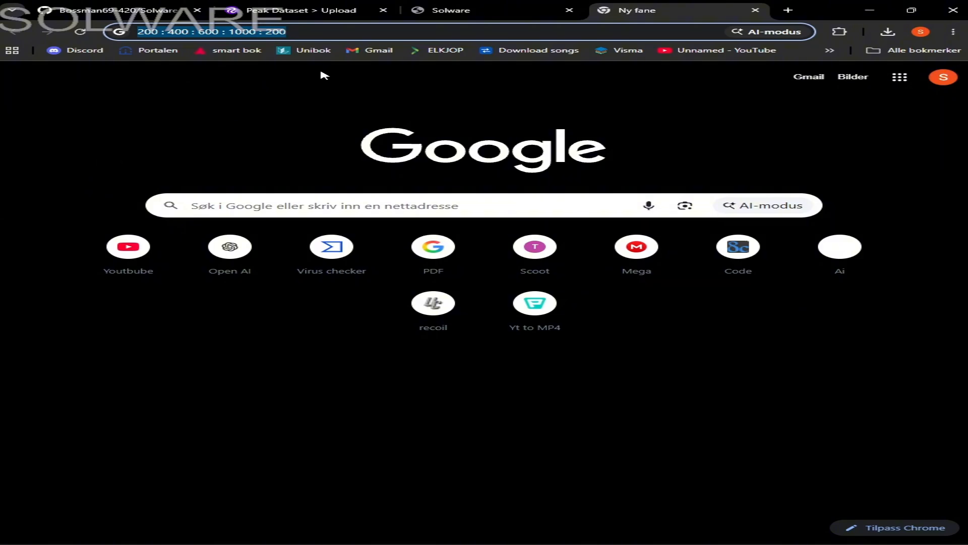
pyautogui.click(308, 37)
pyautogui.write('0')
pyautogui.hotkey('alt', 'Tab')
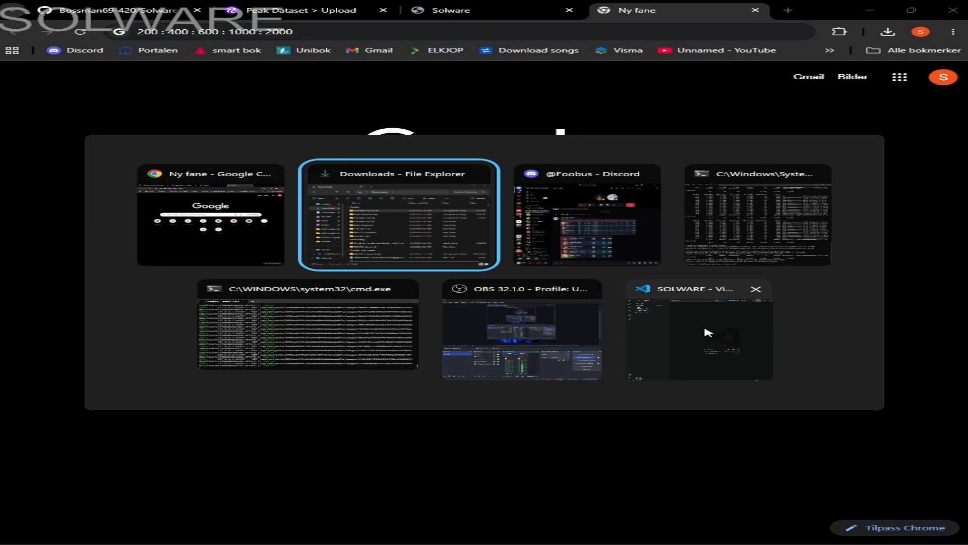
pyautogui.click(207, 213)
# In the Roboflow Peak project, look at the annotated upload images, the dataset and the Annotate job board.
pyautogui.click(323, 10)
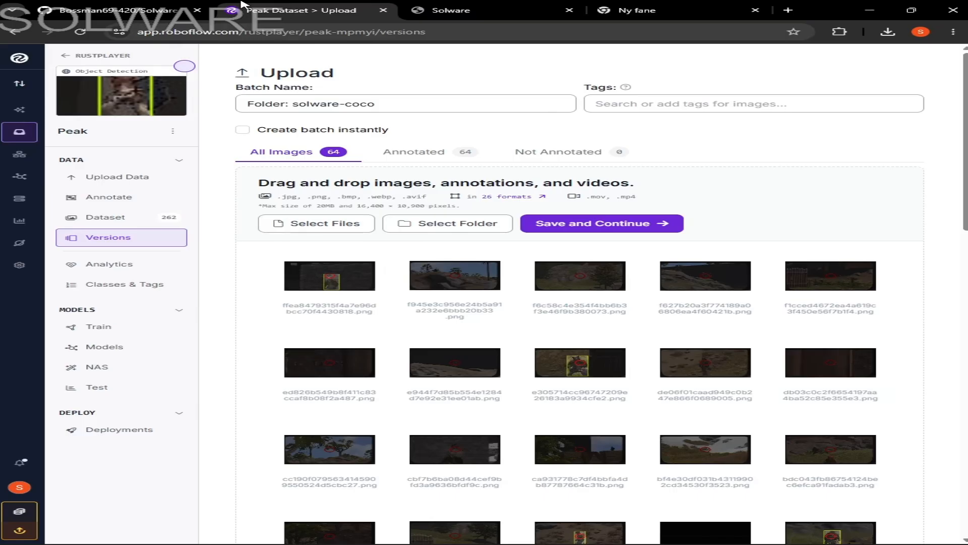
pyautogui.click(444, 161)
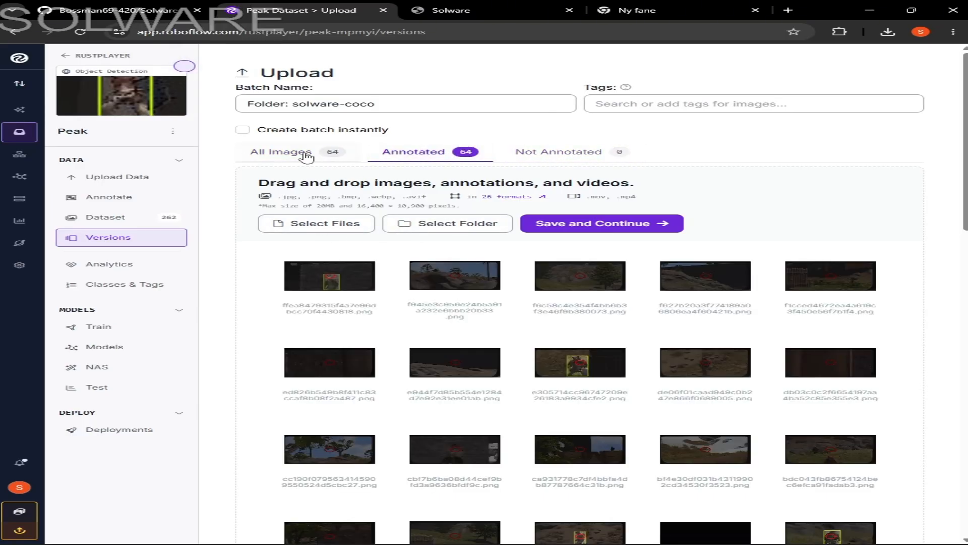
pyautogui.click(298, 153)
pyautogui.click(106, 217)
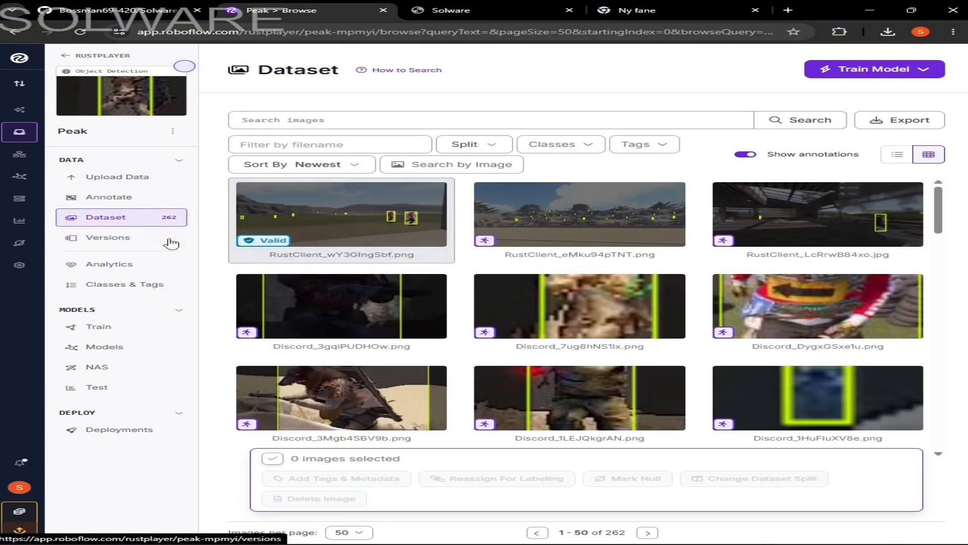
pyautogui.click(142, 202)
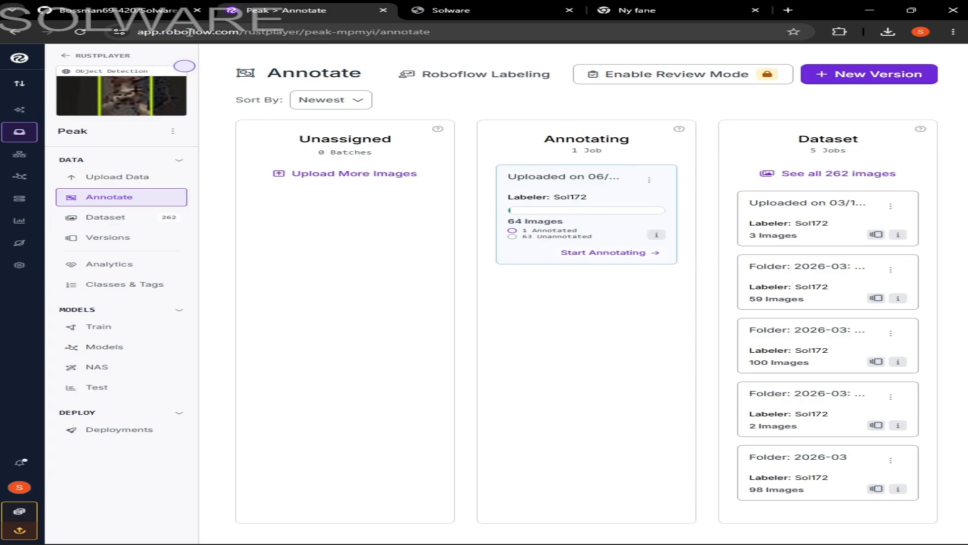
# Switch from the Roboflow Annotate page back to the Solware labeling workspace.
pyautogui.click(181, 11)
pyautogui.click(352, 6)
pyautogui.click(455, 5)
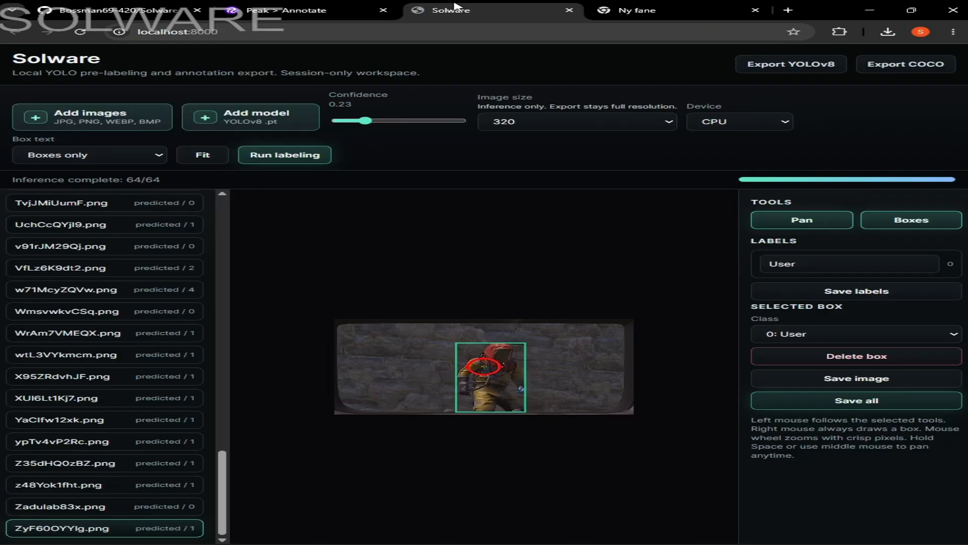
pyautogui.click(354, 7)
pyautogui.click(454, 7)
pyautogui.hotkey('alt', 'Tab')
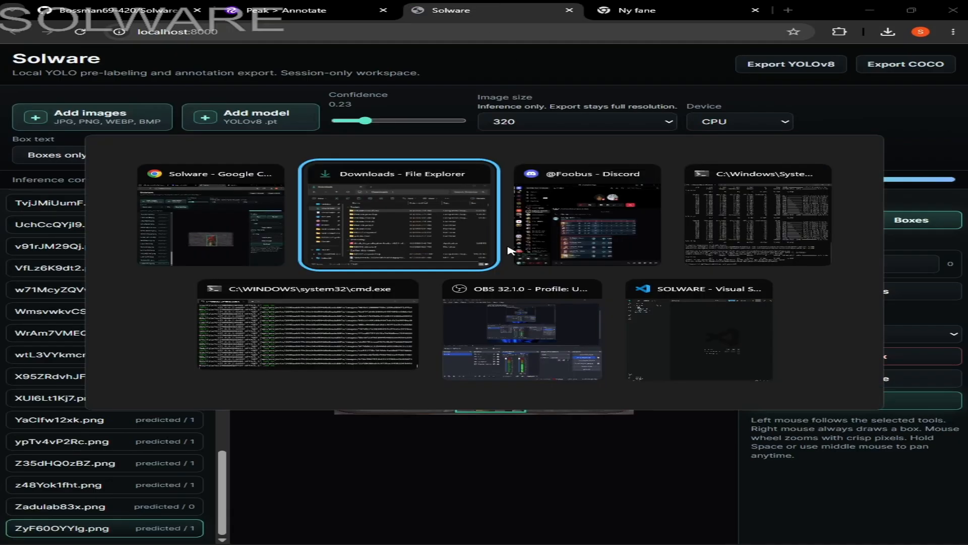
# Switch to the command prompt running the Solware server, stop the server and confirm terminating the batch job.
pyautogui.click(339, 309)
pyautogui.hotkey('ctrl', 'c')
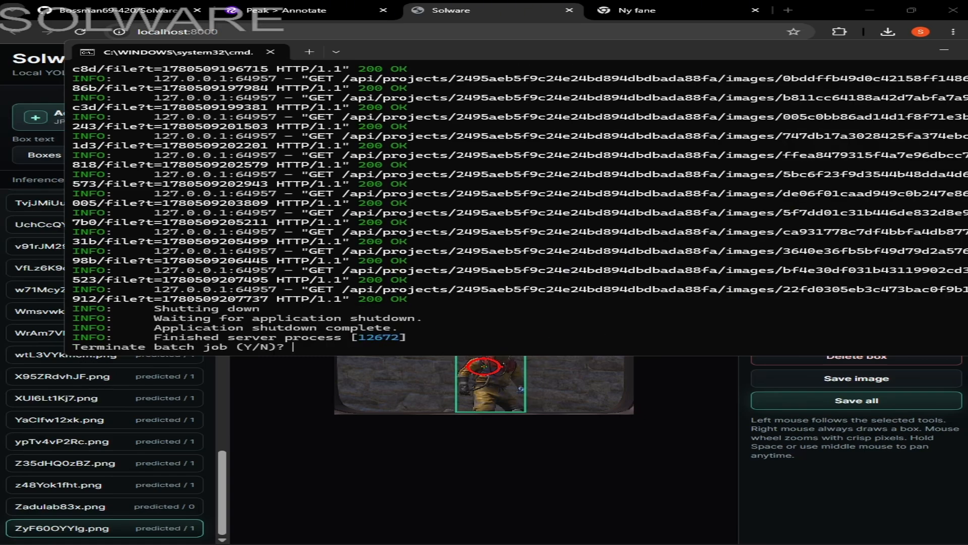
pyautogui.write('Y')
pyautogui.press('Return')
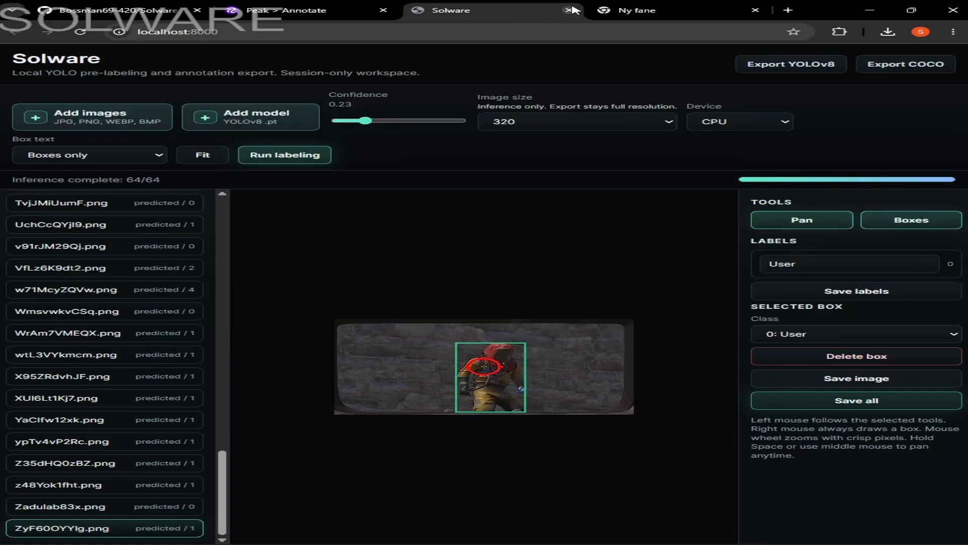
# Reload the Solware page at localhost:8000, close it and return to the Roboflow Annotate page.
pyautogui.press('F5')
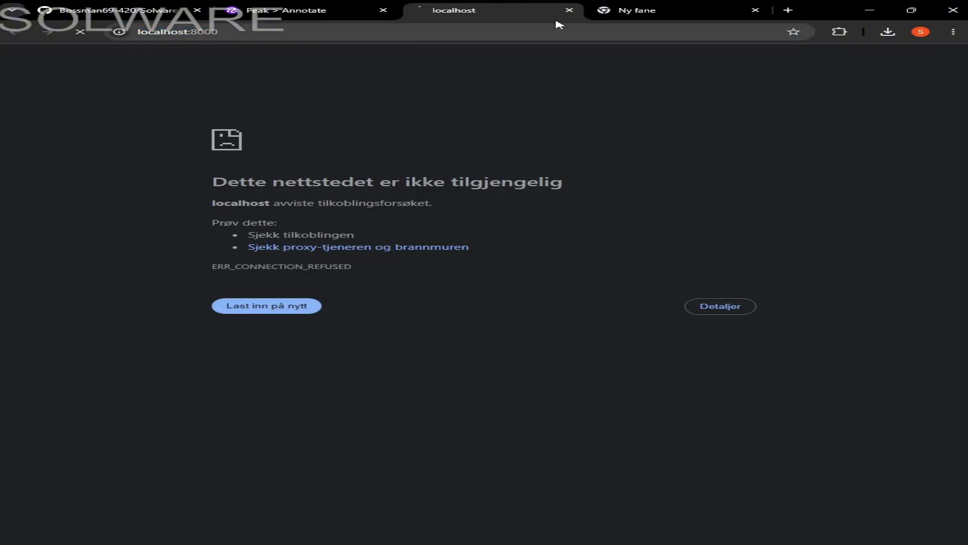
pyautogui.click(569, 10)
pyautogui.click(315, 11)
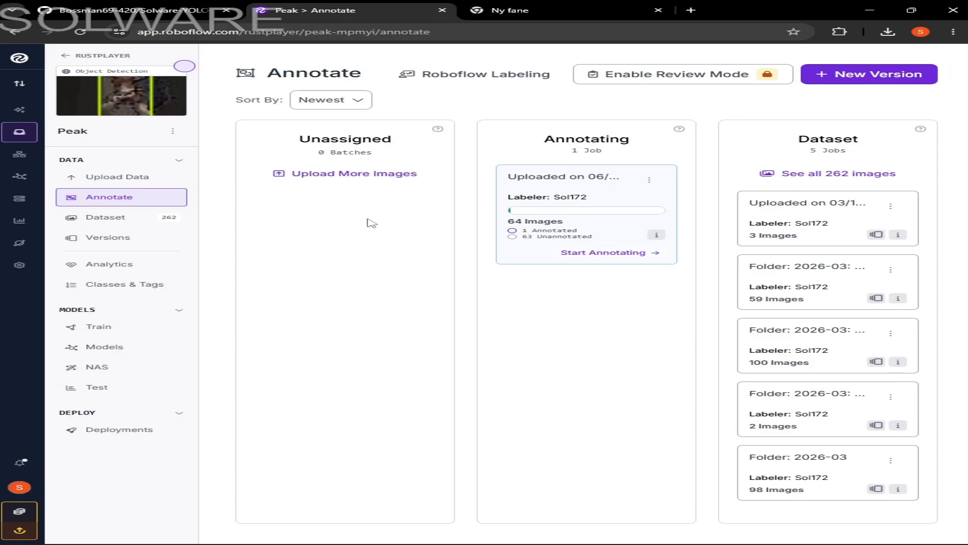
# Go to the Solware-YOLO-Auto-Local-Labeler repository on GitHub and read the README's introduction, five-step workflow and "Why I Built It" section.
pyautogui.hotkey('alt', 'Tab')
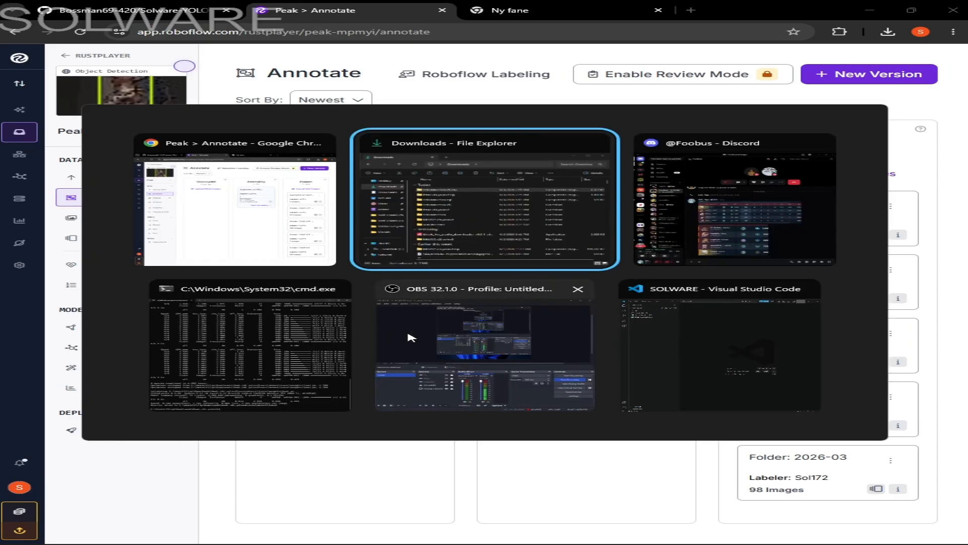
pyautogui.click(217, 201)
pyautogui.click(64, 6)
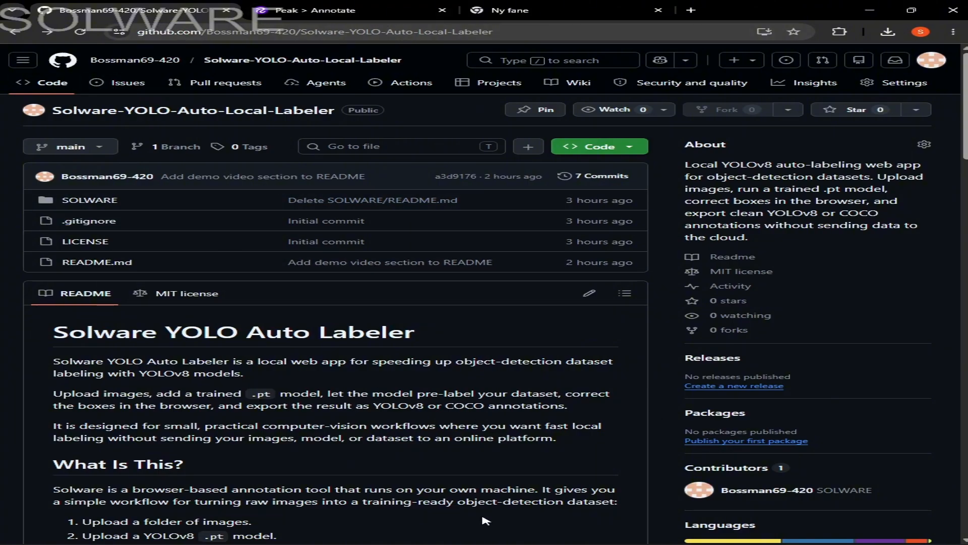
pyautogui.scroll(-4, 149, 358)
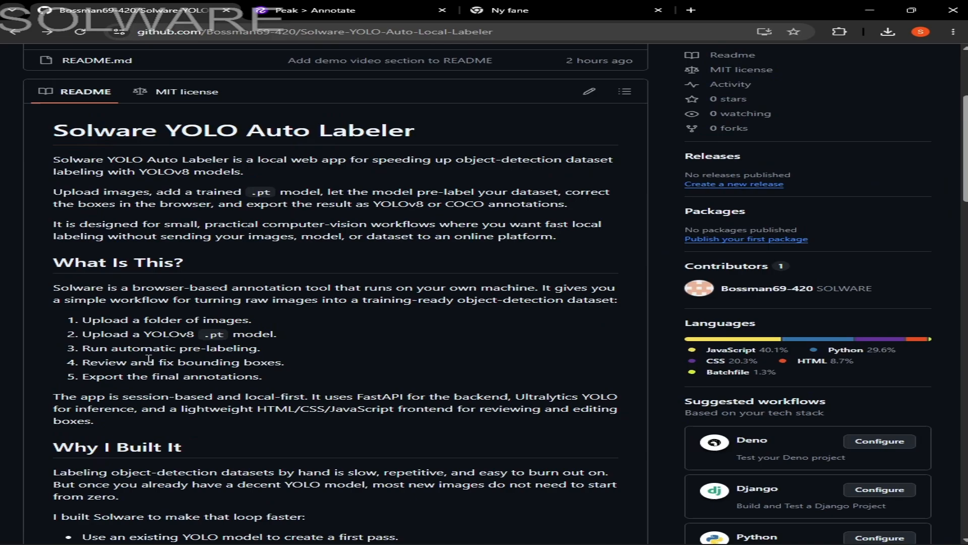
pyautogui.scroll(-1, 341, 304)
pyautogui.doubleClick(209, 311)
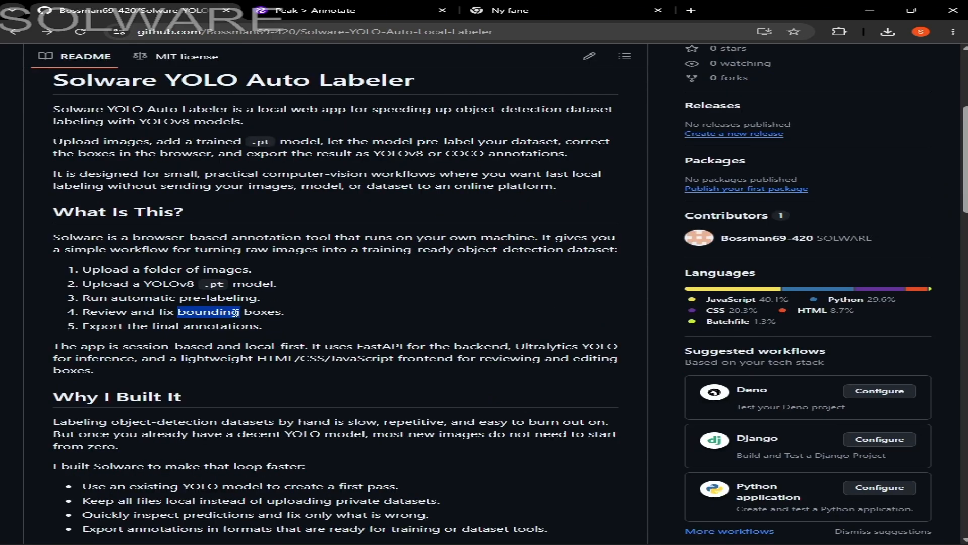
pyautogui.scroll(-2, 212, 290)
pyautogui.click(212, 289)
# Read the README's Requirements, Install, Run, How To Use and Annotation Controls sections, continuing down to the Demo Video.
pyautogui.scroll(-13, 212, 289)
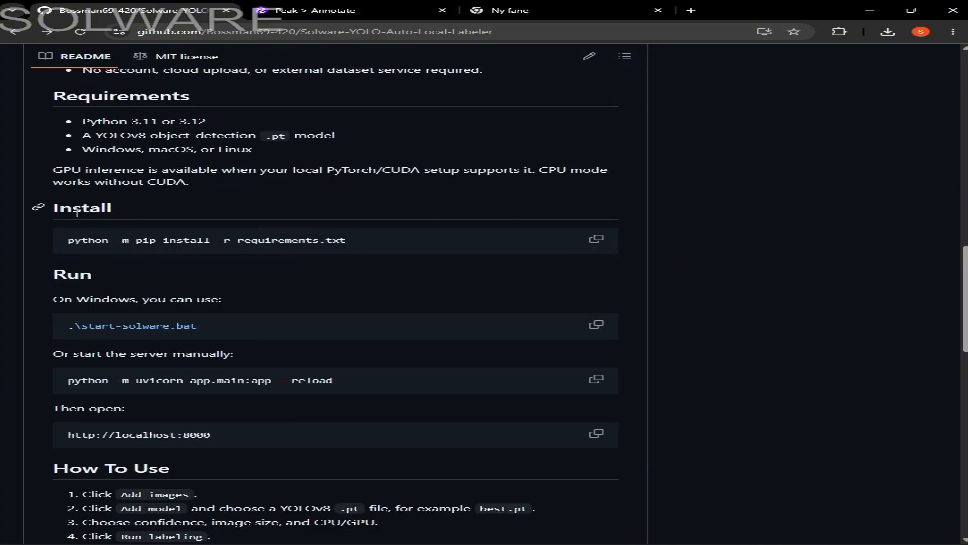
pyautogui.scroll(-4, 81, 258)
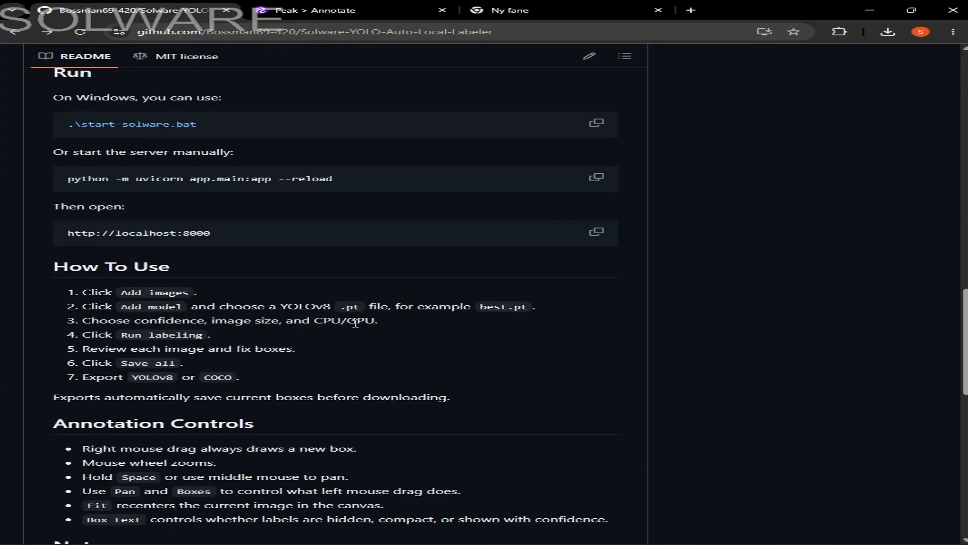
pyautogui.scroll(-9, 356, 323)
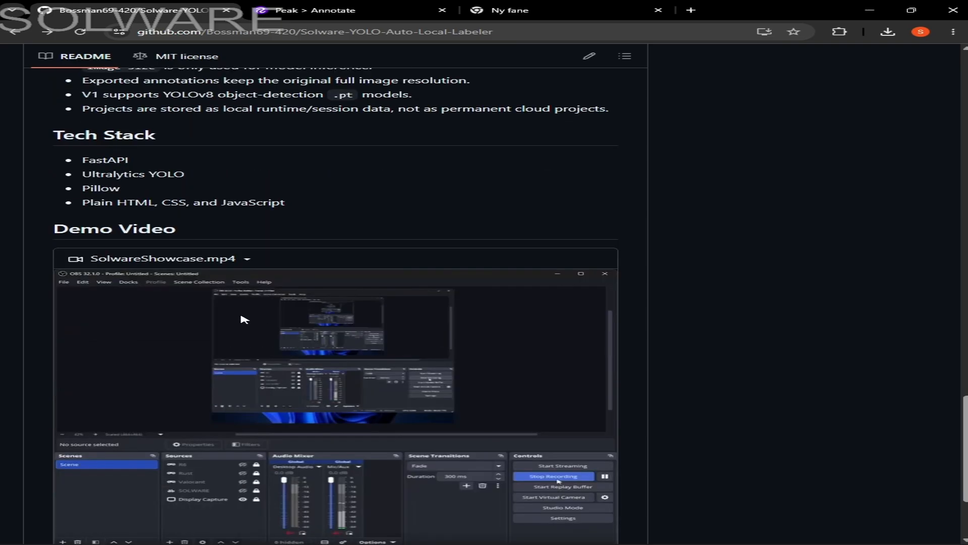
# Skip ahead in the README's SolwareShowcase.mp4 demo video and try to play it.
pyautogui.scroll(-3, 245, 319)
pyautogui.scroll(4, 186, 303)
pyautogui.scroll(-2, 302, 333)
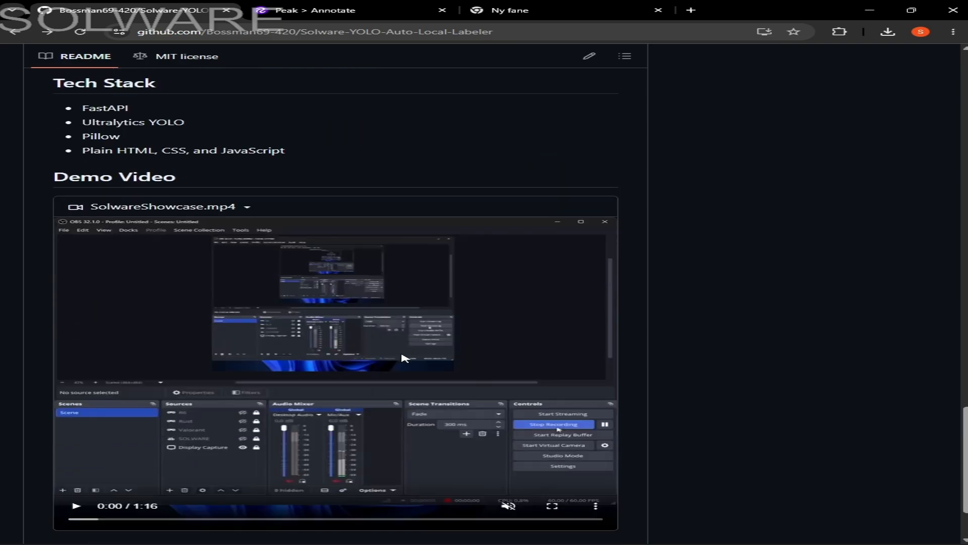
pyautogui.moveTo(97, 519); pyautogui.dragTo(436, 519)
pyautogui.click(77, 506)
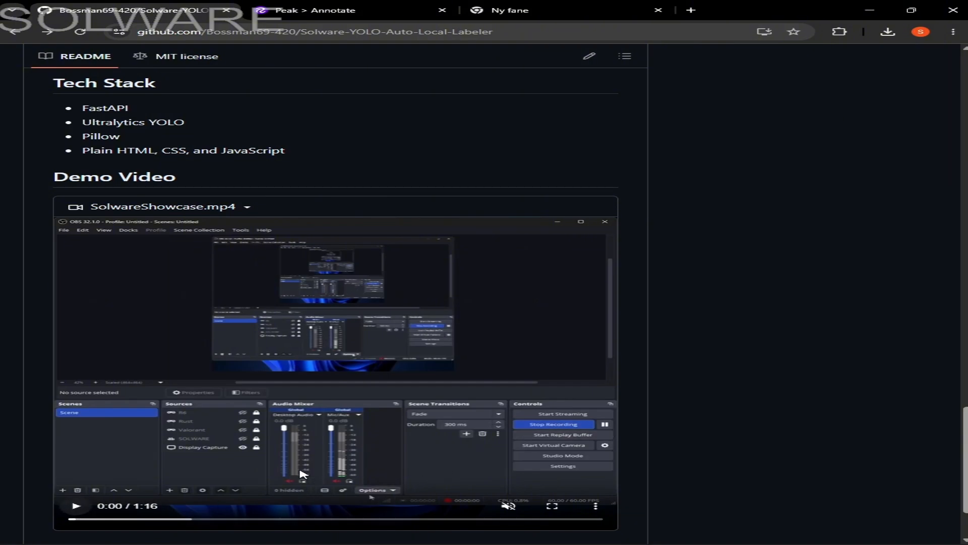
pyautogui.scroll(2, 331, 327)
# Return to the Roboflow Annotate page and bring up the overview of open windows.
pyautogui.hotkey('ctrl', 'Tab')
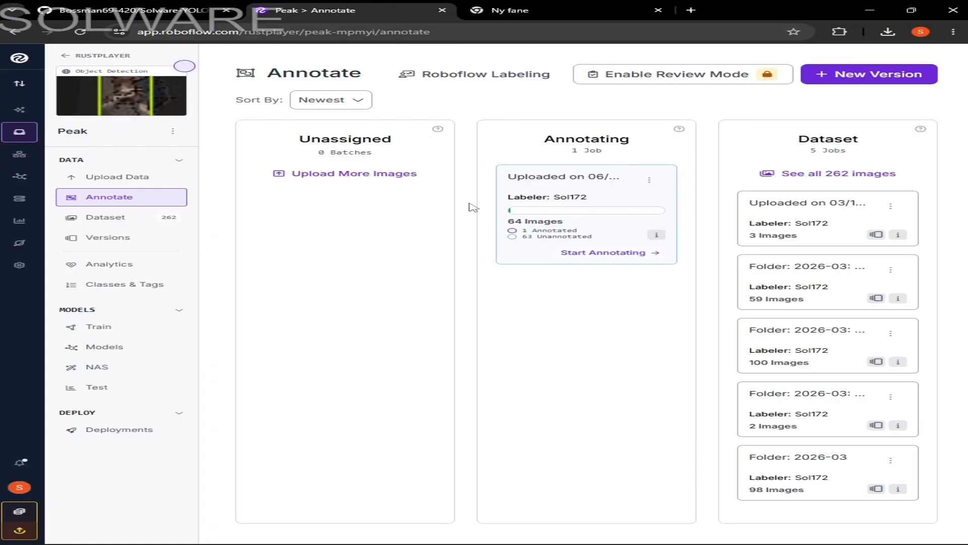
pyautogui.hotkey('alt', 'Tab')
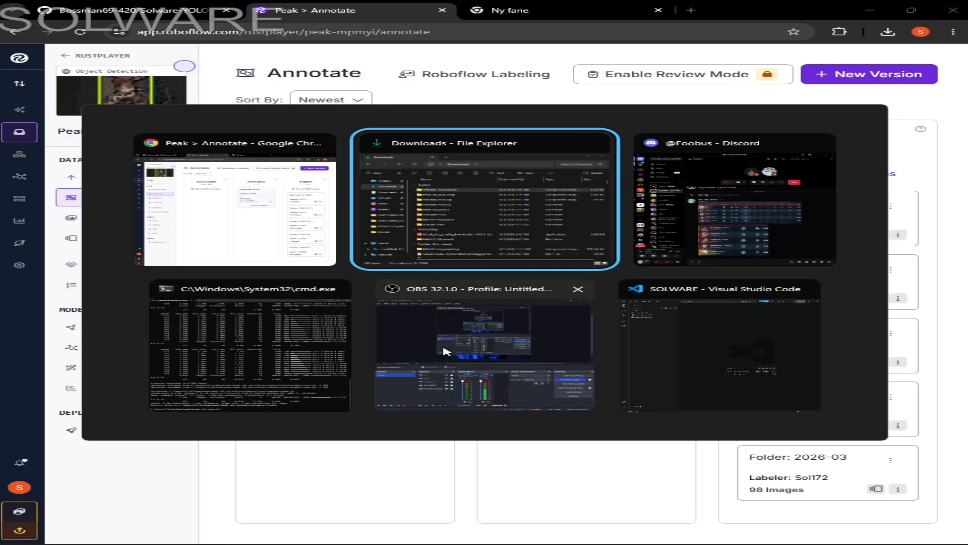